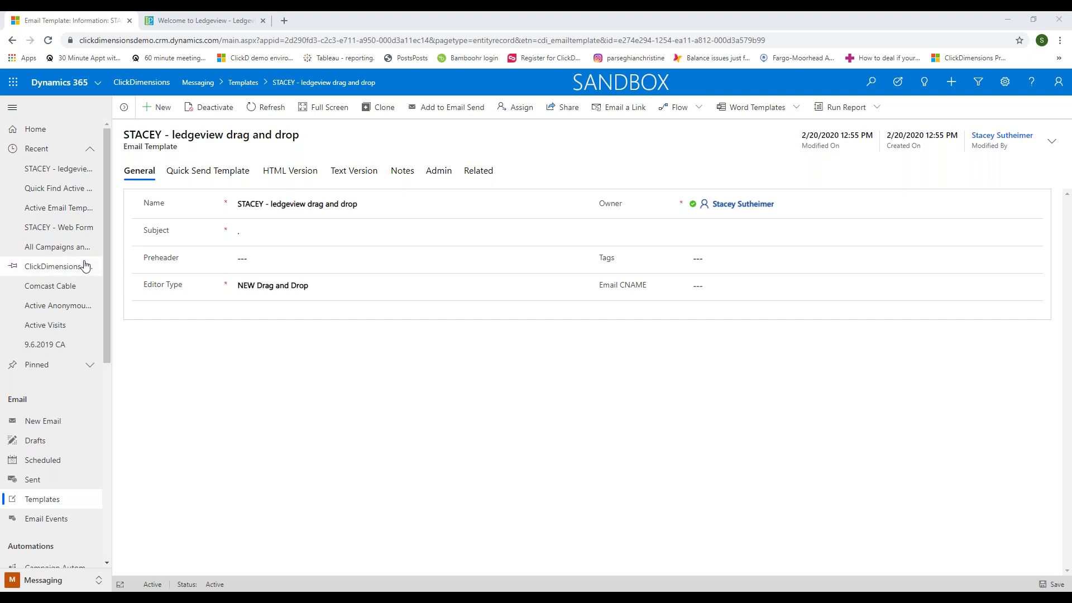
# Open the "STACEY - ledgeview drag and drop" email template in the full-screen editor
pyautogui.click(18, 585)
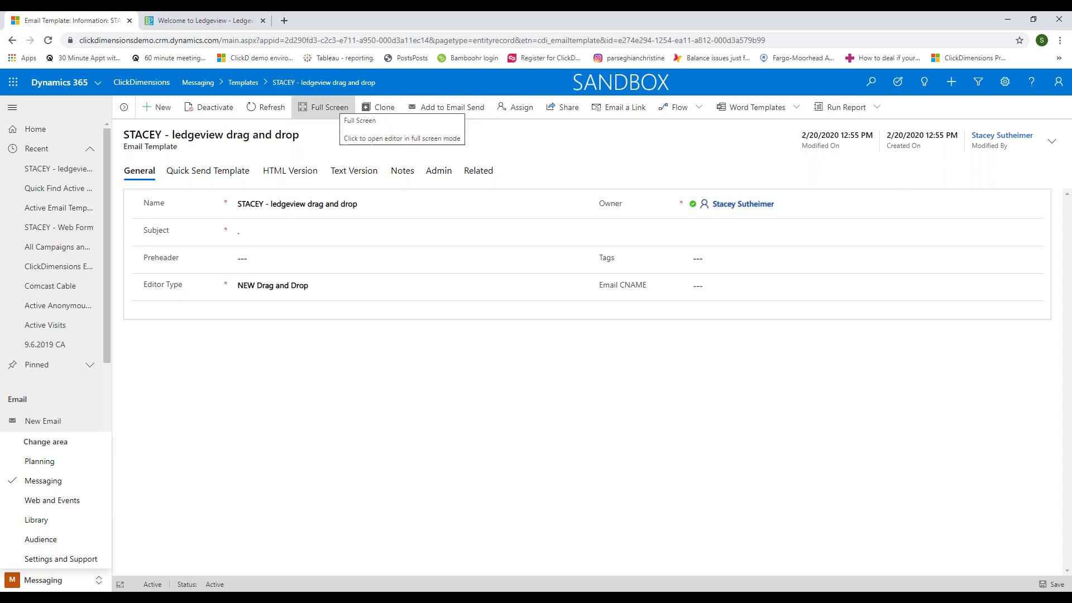
pyautogui.click(324, 107)
pyautogui.moveTo(272, 22); pyautogui.dragTo(471, 12)
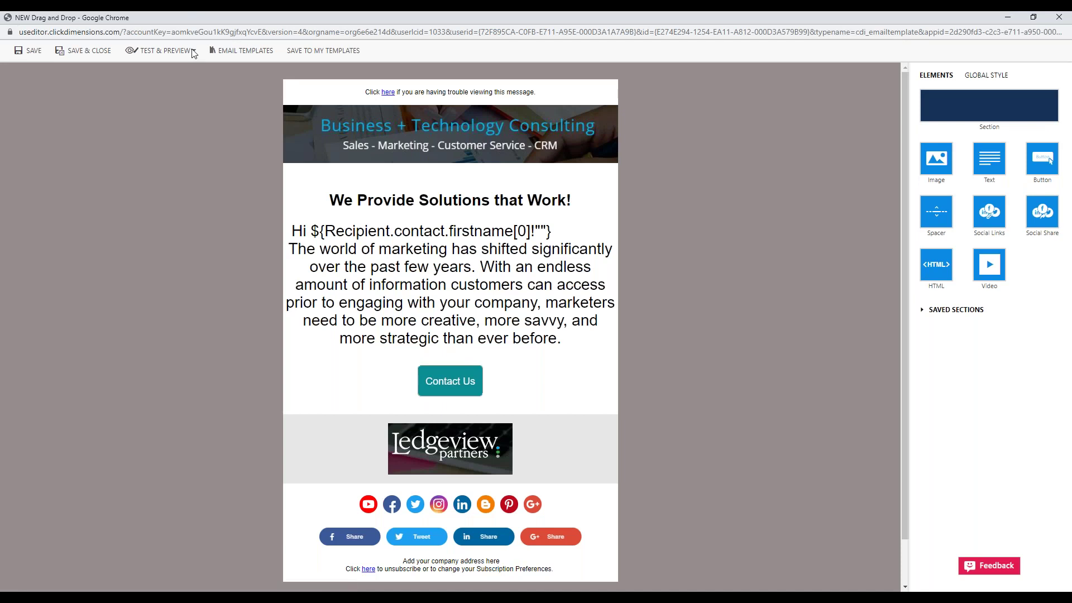
# Browse the Basic Layouts and Featured Templates in the email template gallery, and close it without choosing one
pyautogui.click(237, 51)
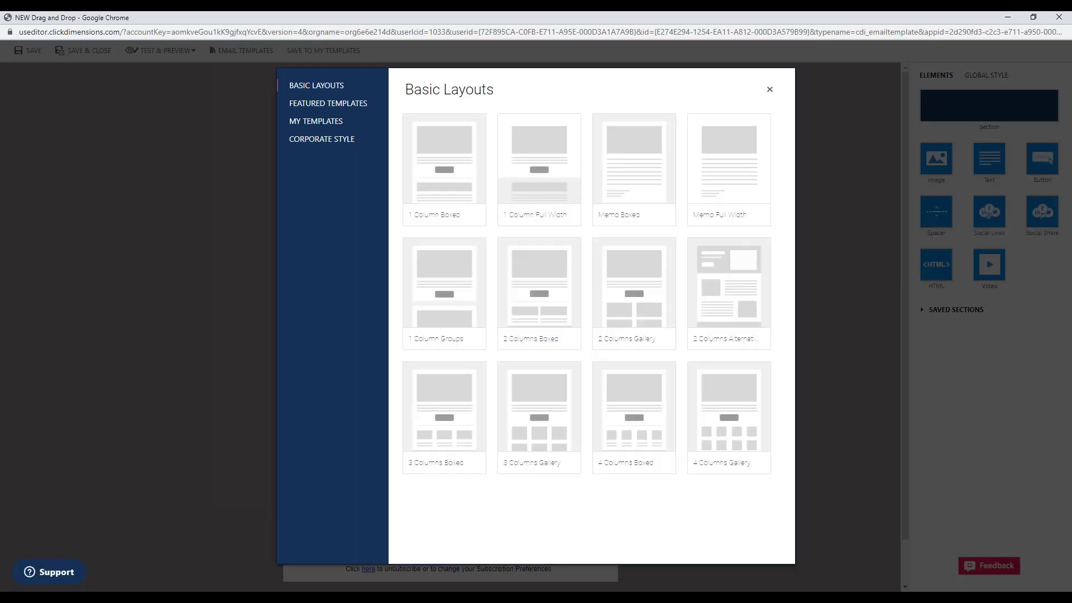
pyautogui.click(315, 107)
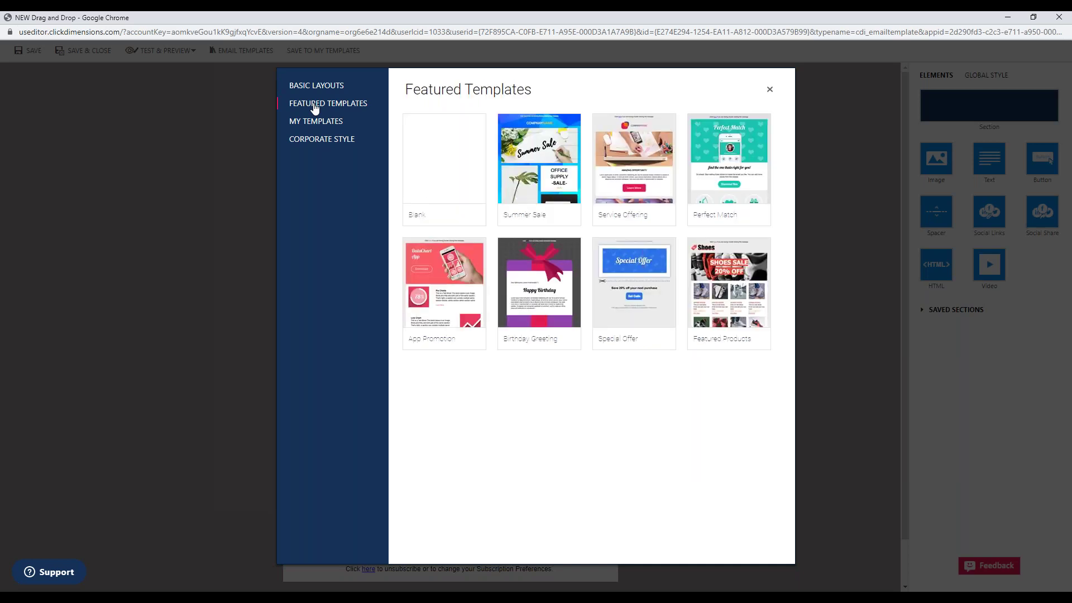
pyautogui.moveTo(440, 173)
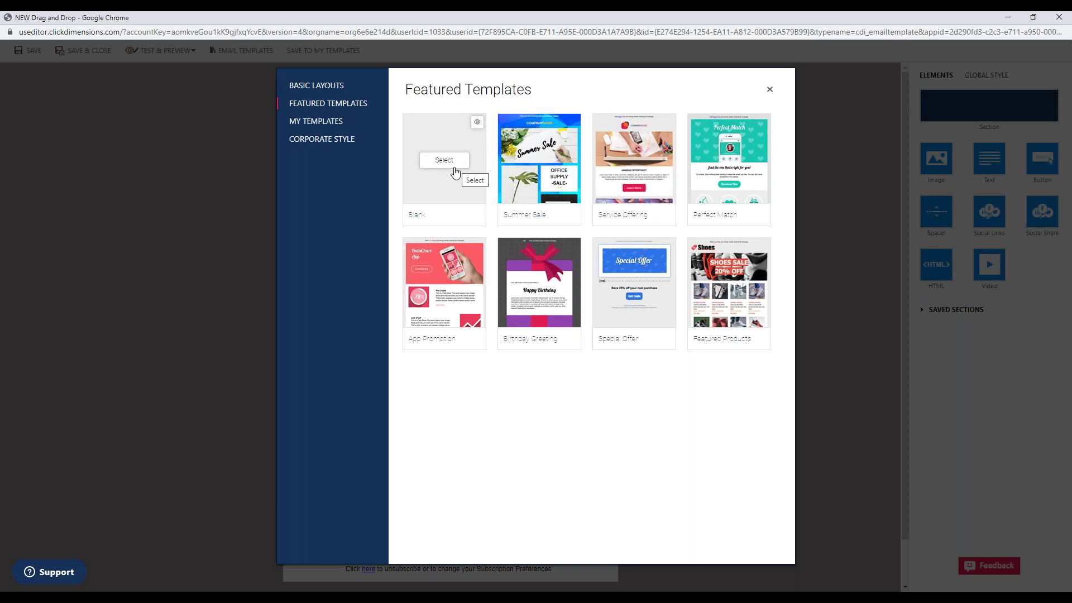
pyautogui.moveTo(541, 184)
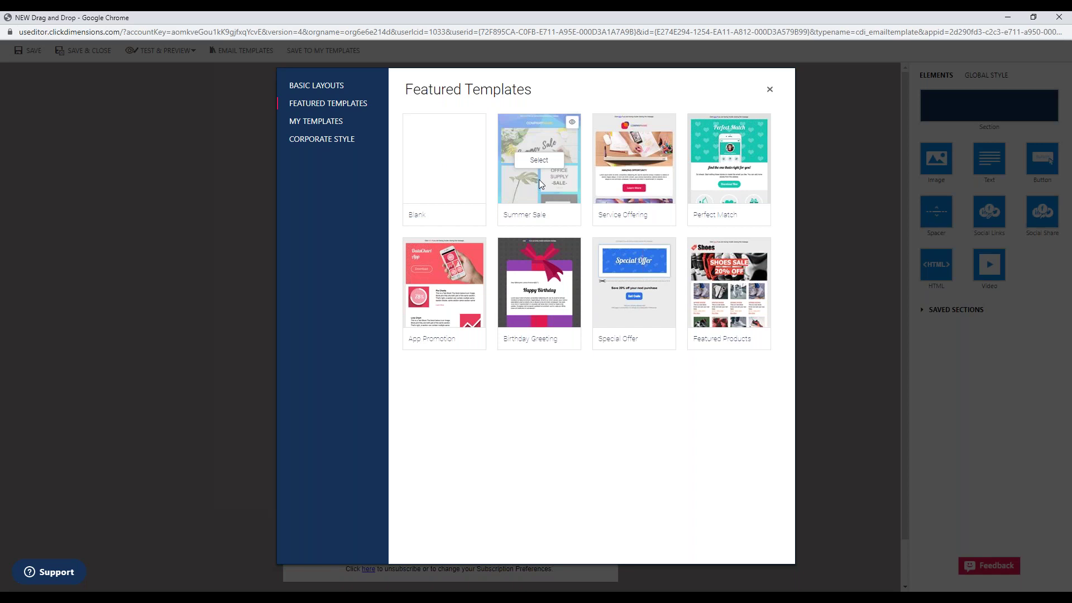
pyautogui.click(302, 87)
pyautogui.moveTo(603, 141)
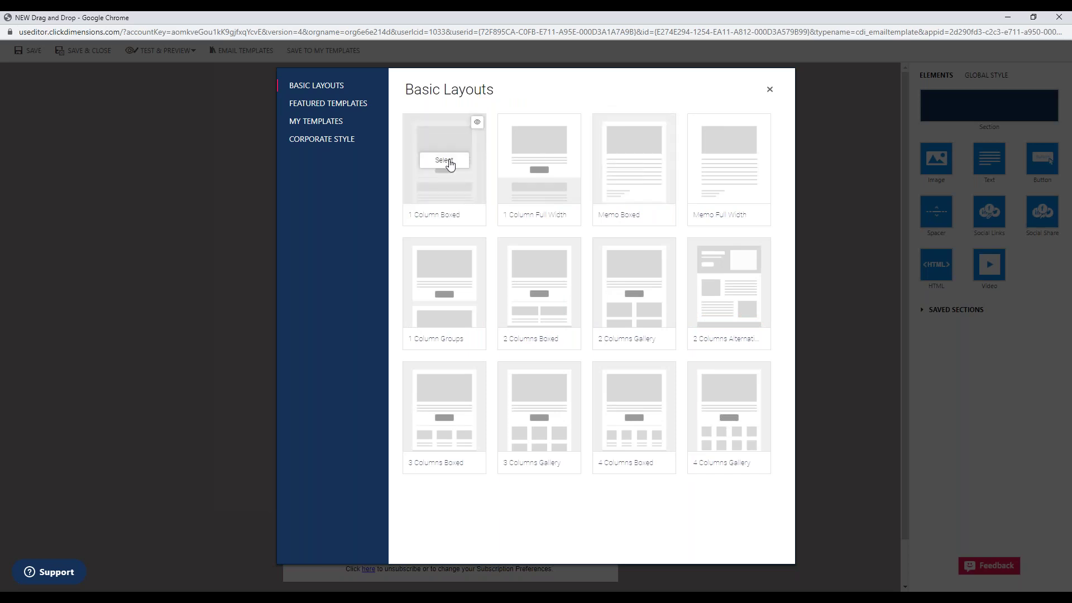
pyautogui.moveTo(706, 175)
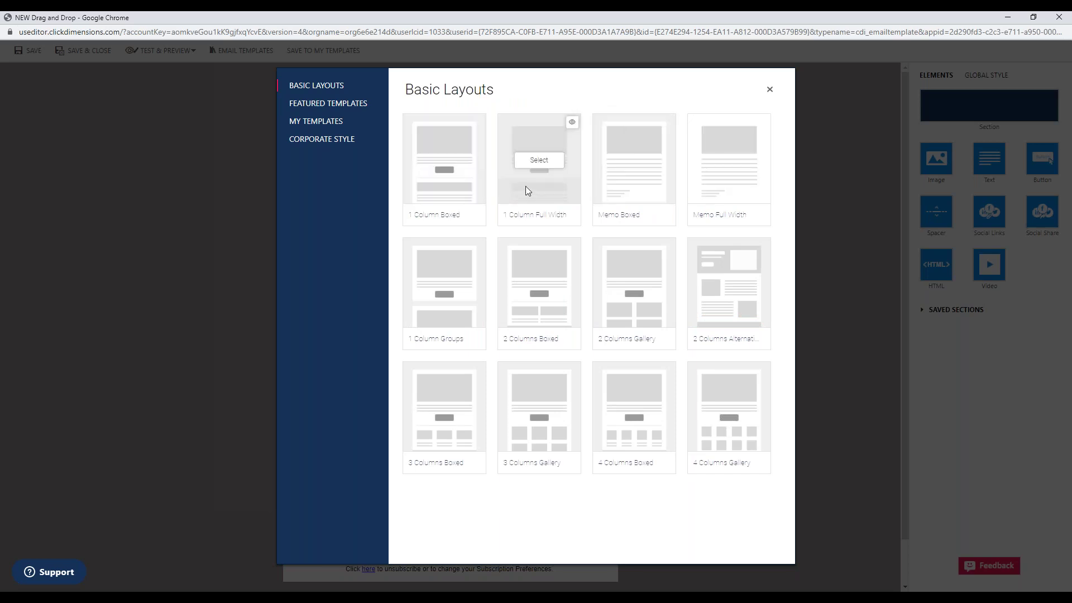
pyautogui.click(770, 92)
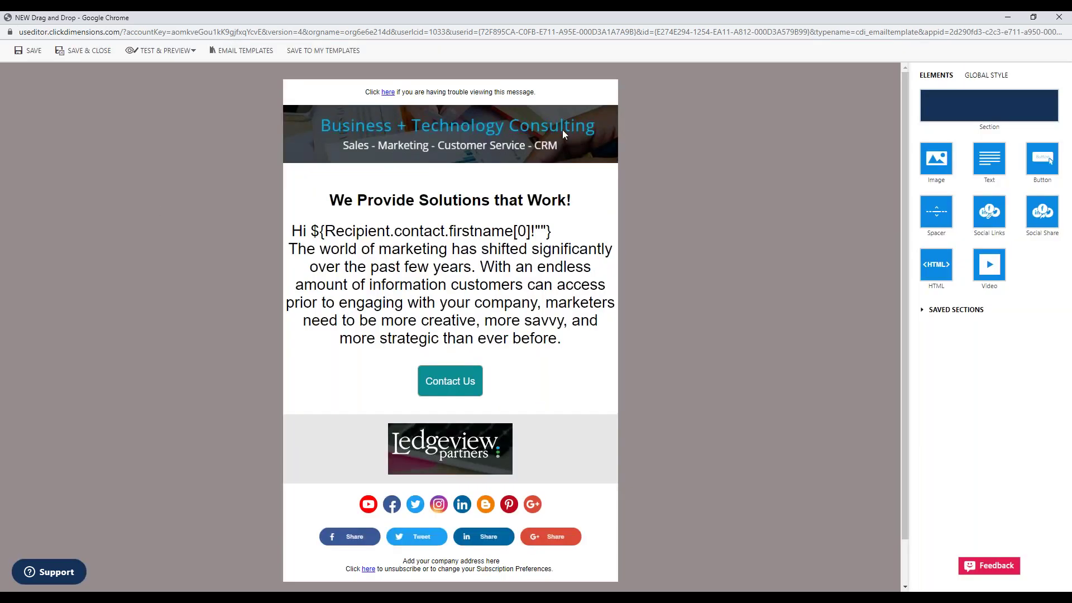
# Browse the image folders available for replacing the header banner image, and close the Image Manager without picking one
pyautogui.click(524, 150)
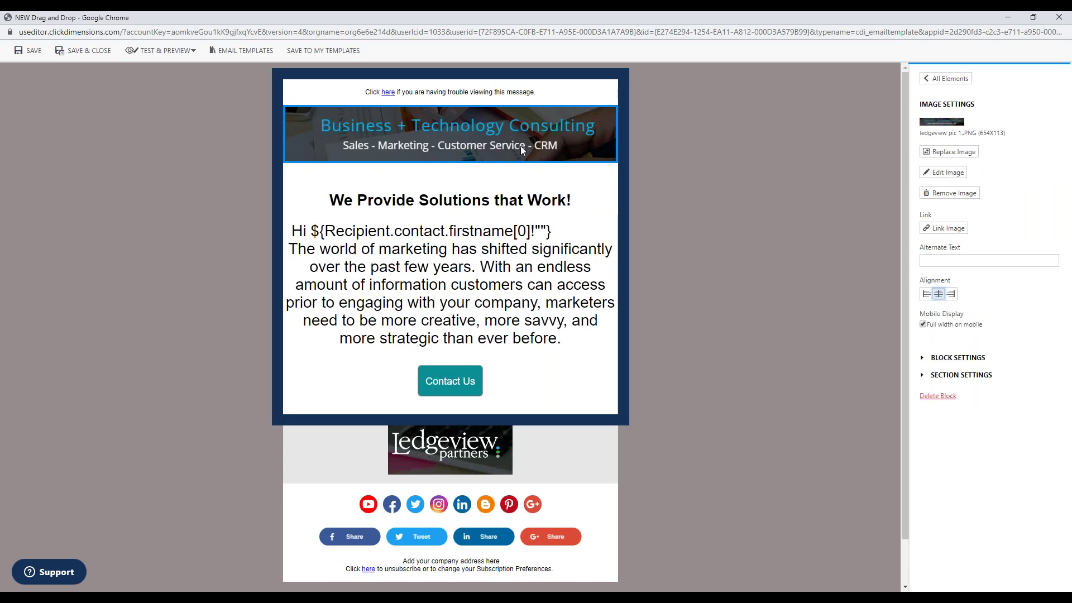
pyautogui.click(969, 151)
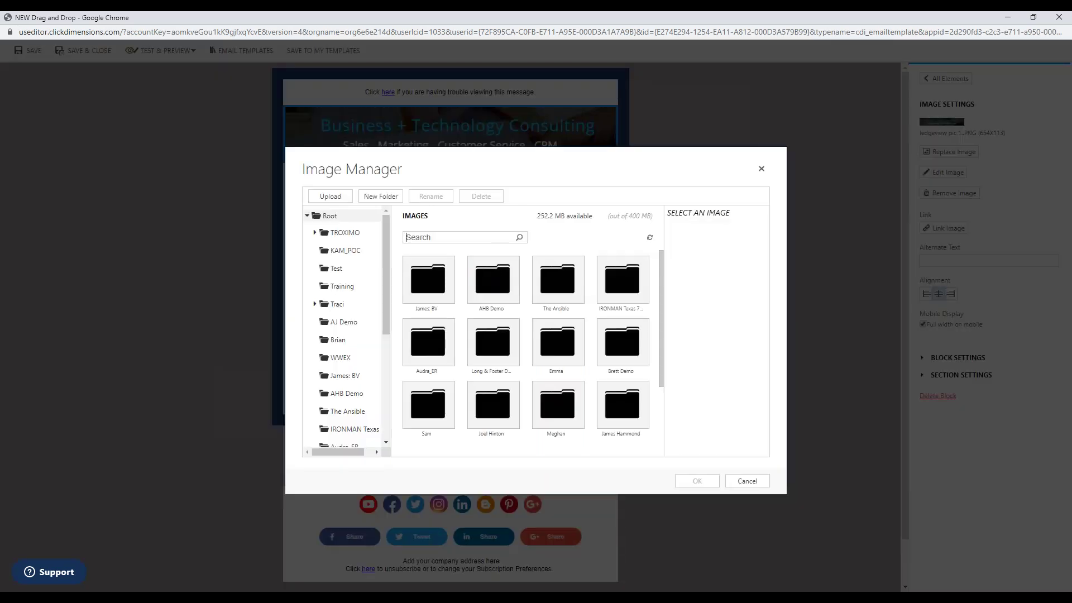
pyautogui.scroll(-4, 331, 292)
pyautogui.scroll(4, 331, 292)
pyautogui.scroll(-4, 331, 294)
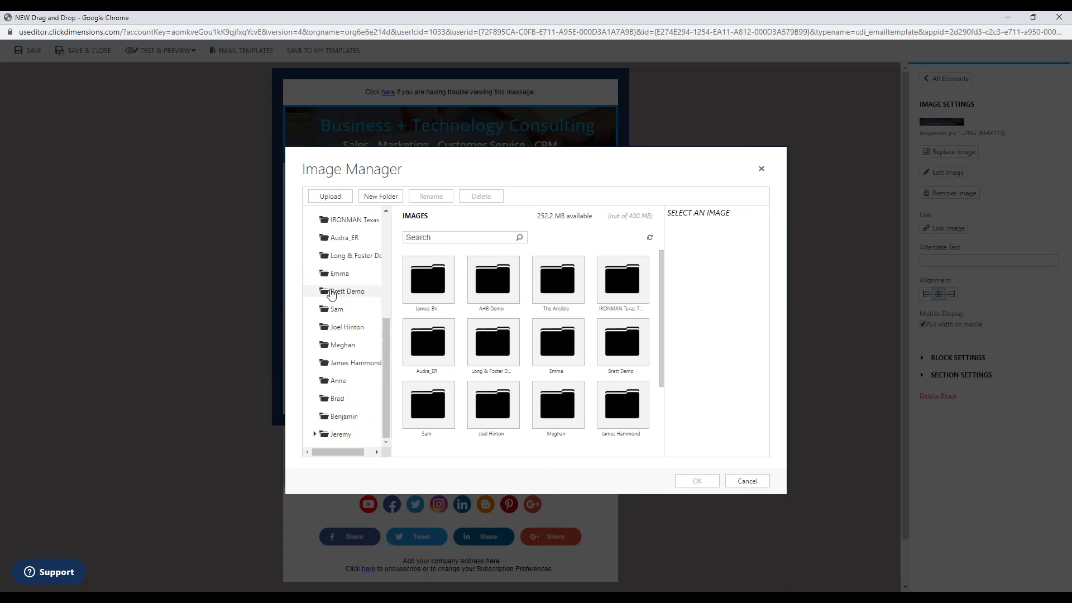
pyautogui.click(761, 169)
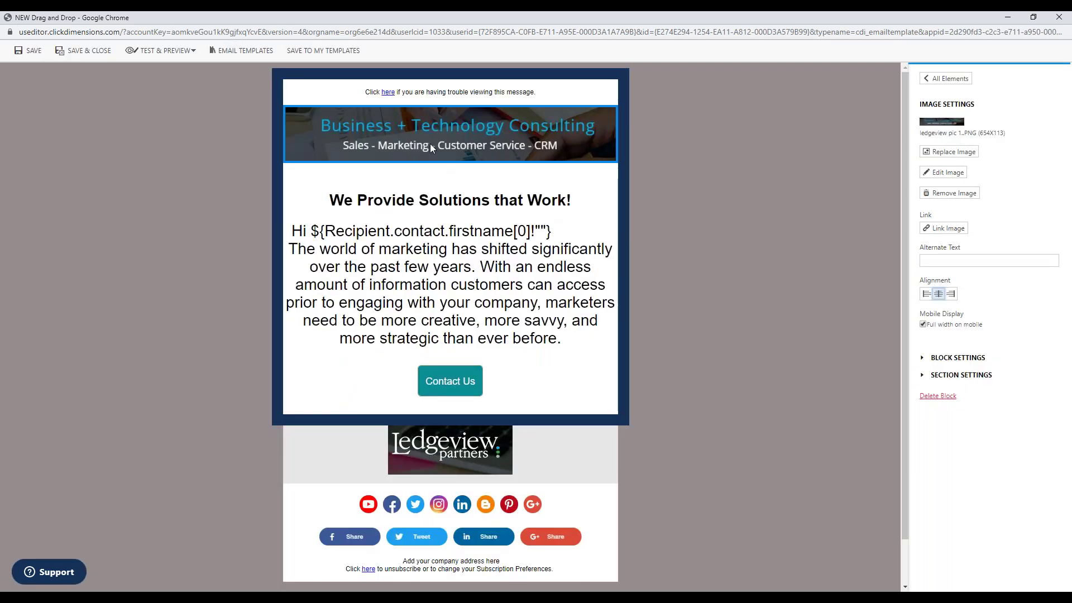
# Try the Pixelate and Brightness filters on the header banner in the image editor, and leave without applying or saving
pyautogui.click(960, 170)
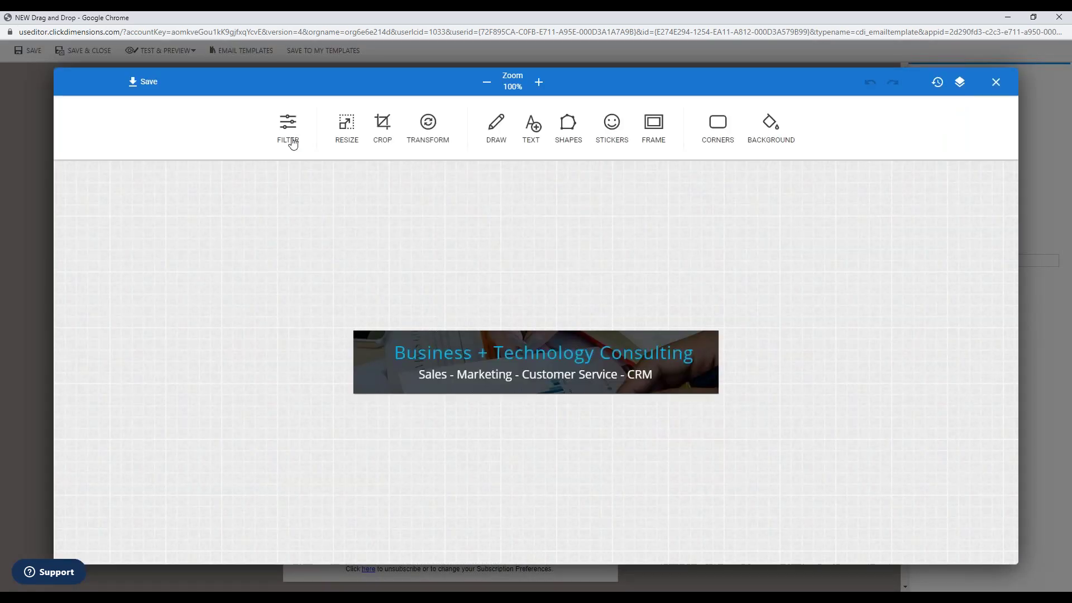
pyautogui.click(293, 142)
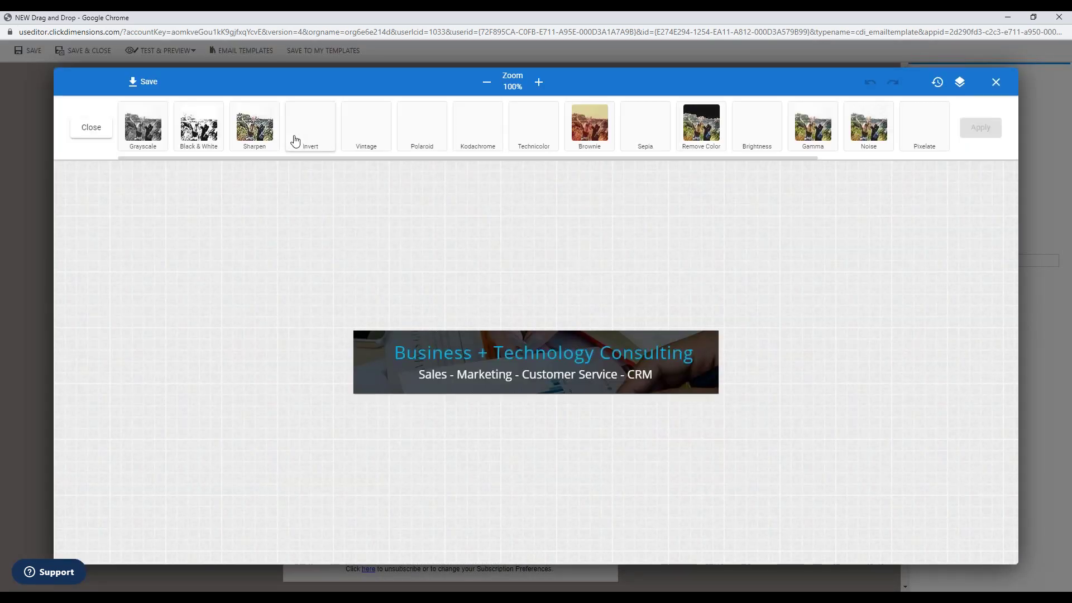
pyautogui.click(927, 122)
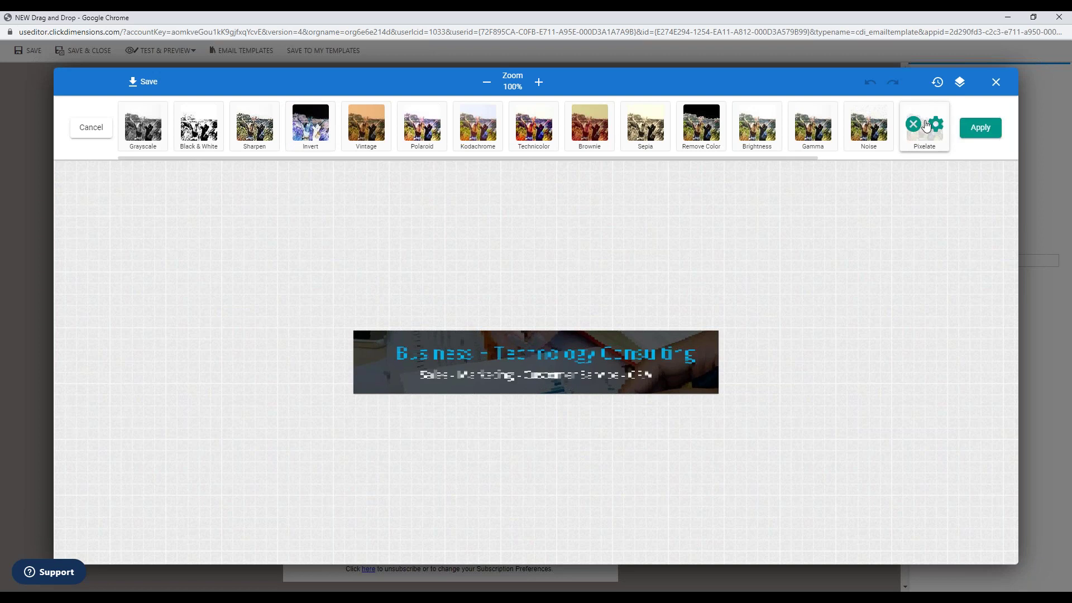
pyautogui.click(914, 124)
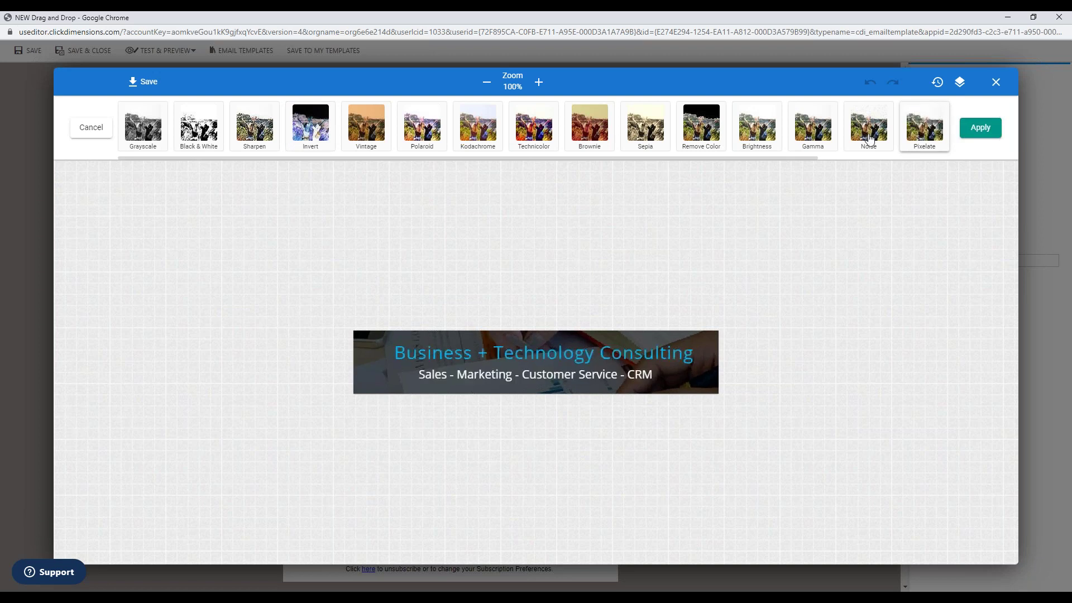
pyautogui.click(752, 136)
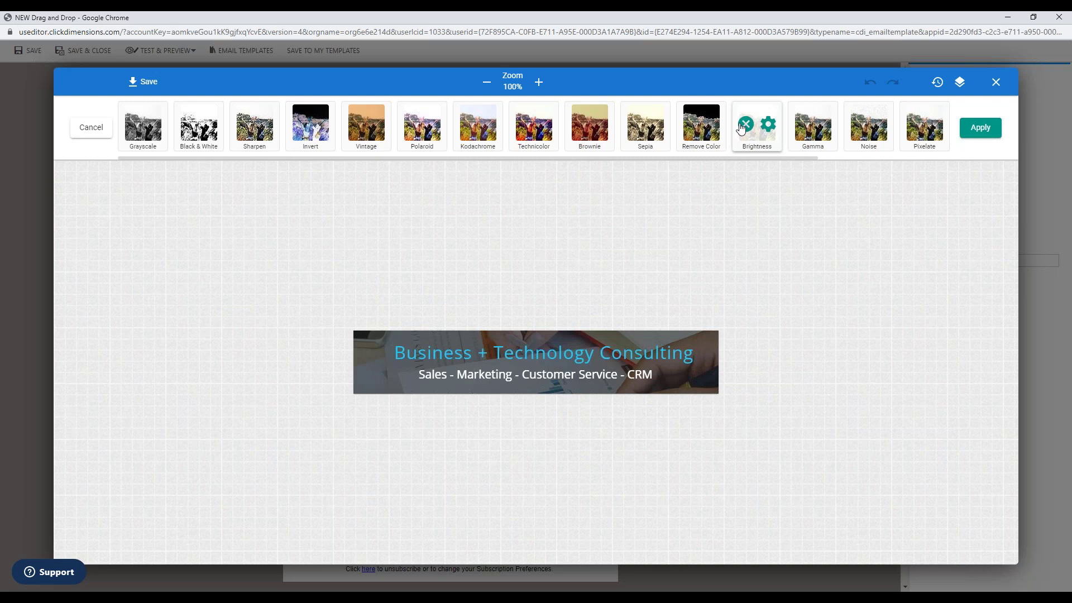
pyautogui.click(747, 125)
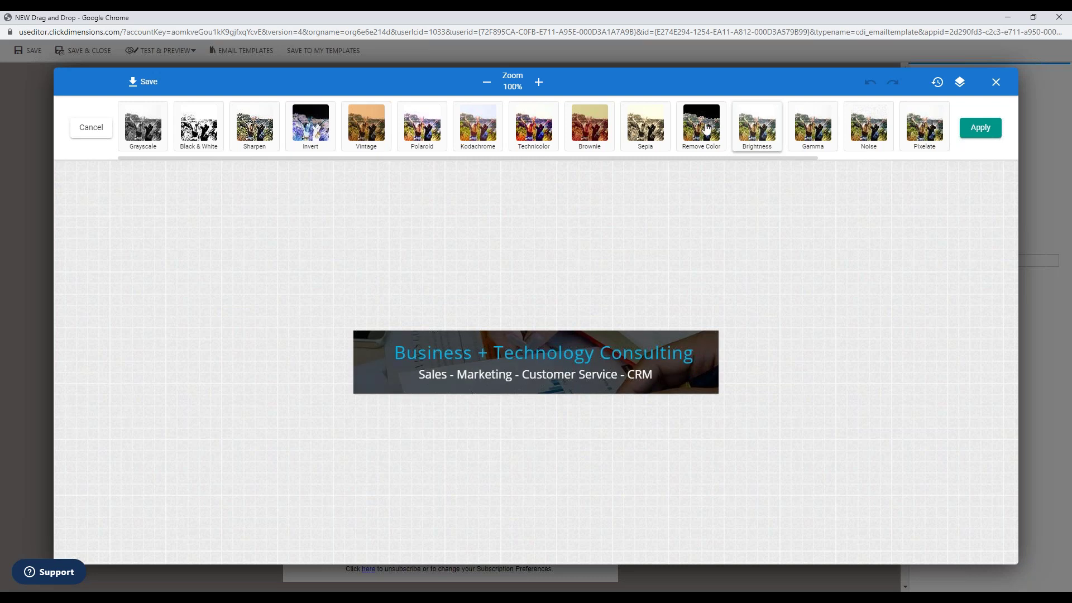
pyautogui.click(92, 128)
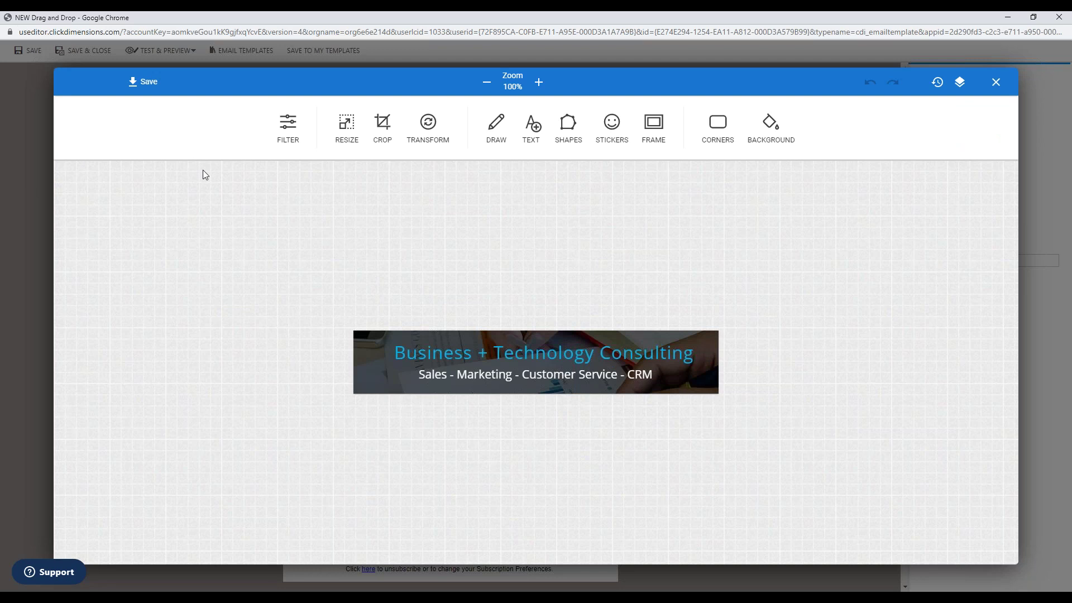
pyautogui.click(996, 82)
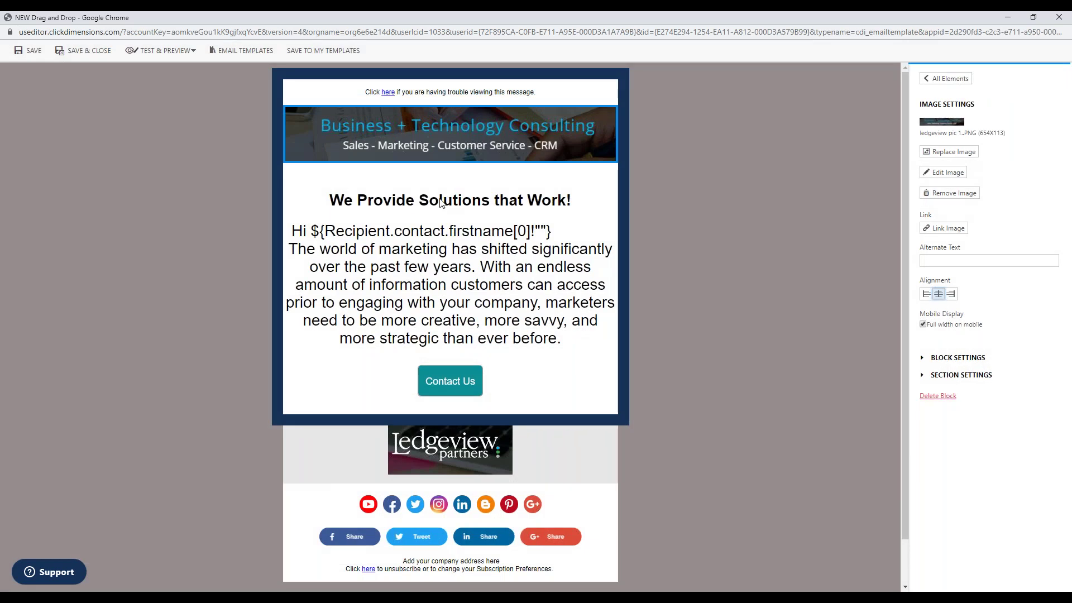
# Examine the link types that can be inserted on the "We Provide Solutions that Work!" heading, and cancel the link
pyautogui.click(550, 194)
pyautogui.tripleClick(299, 199)
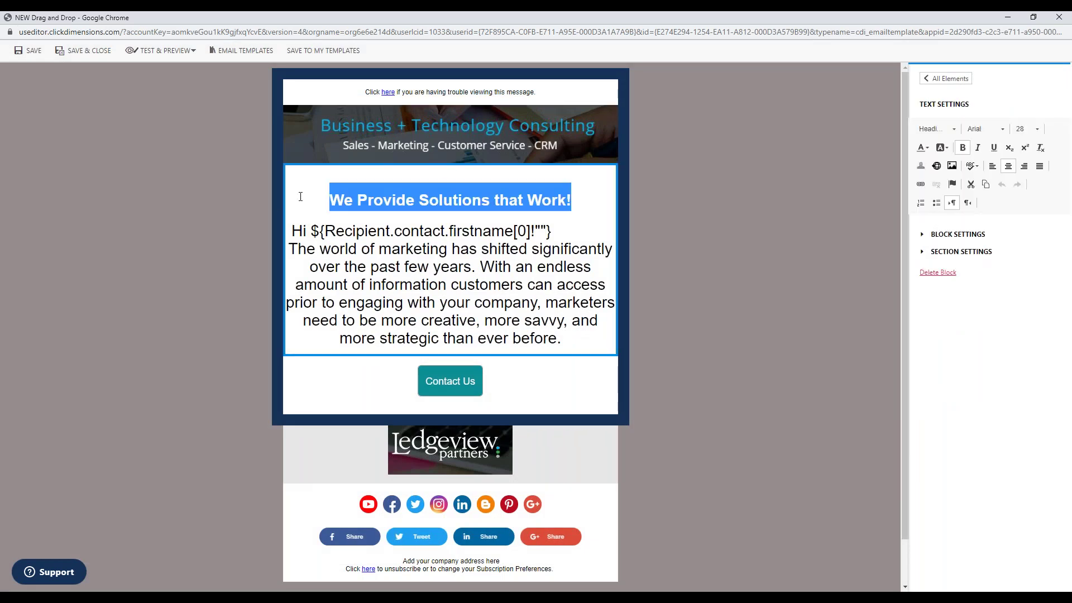
pyautogui.click(922, 185)
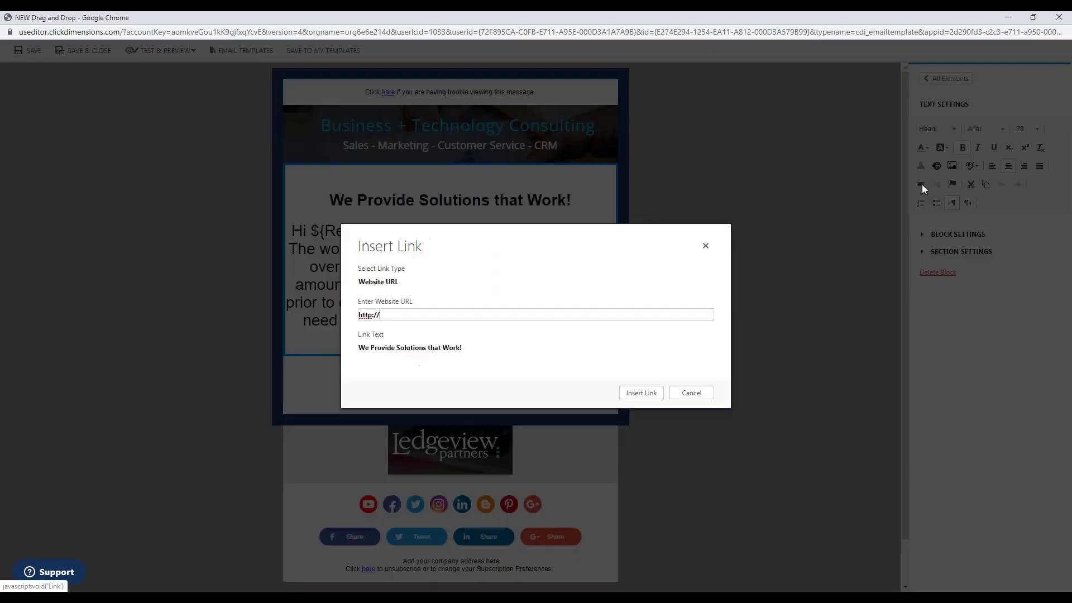
pyautogui.click(421, 282)
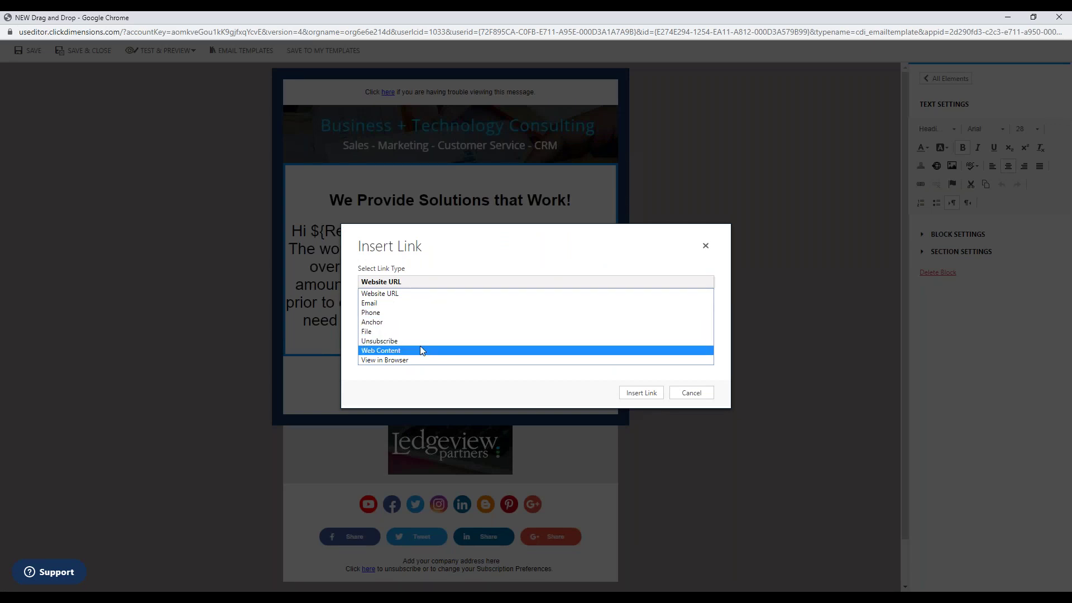
pyautogui.click(630, 232)
pyautogui.click(706, 245)
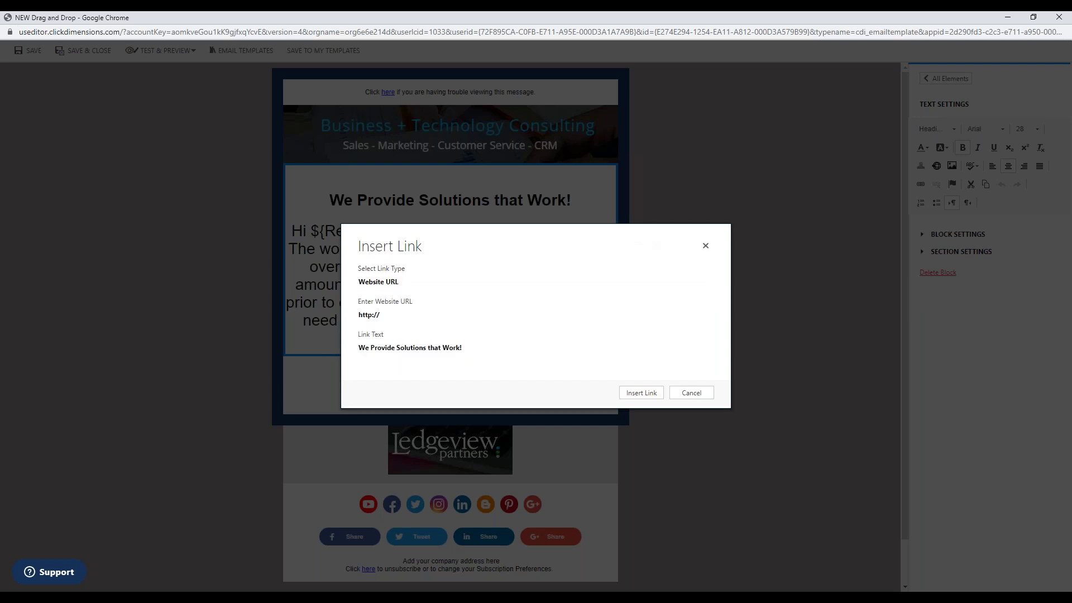
# Replace the recipient token after "Hi" with a Contact personalization using the First Name field
pyautogui.moveTo(552, 230); pyautogui.dragTo(314, 231)
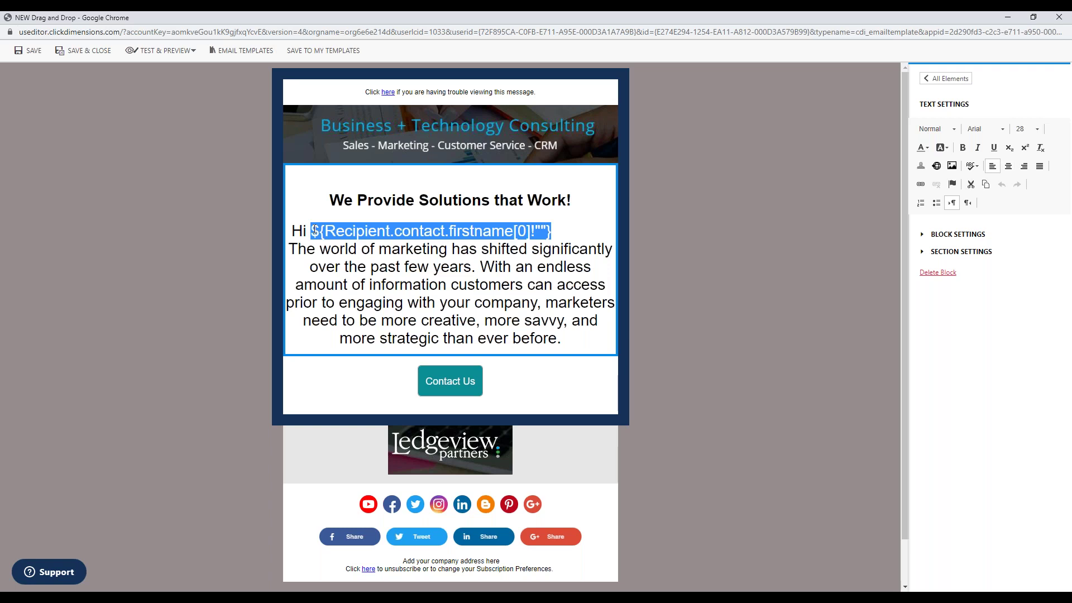
pyautogui.press('BackSpace')
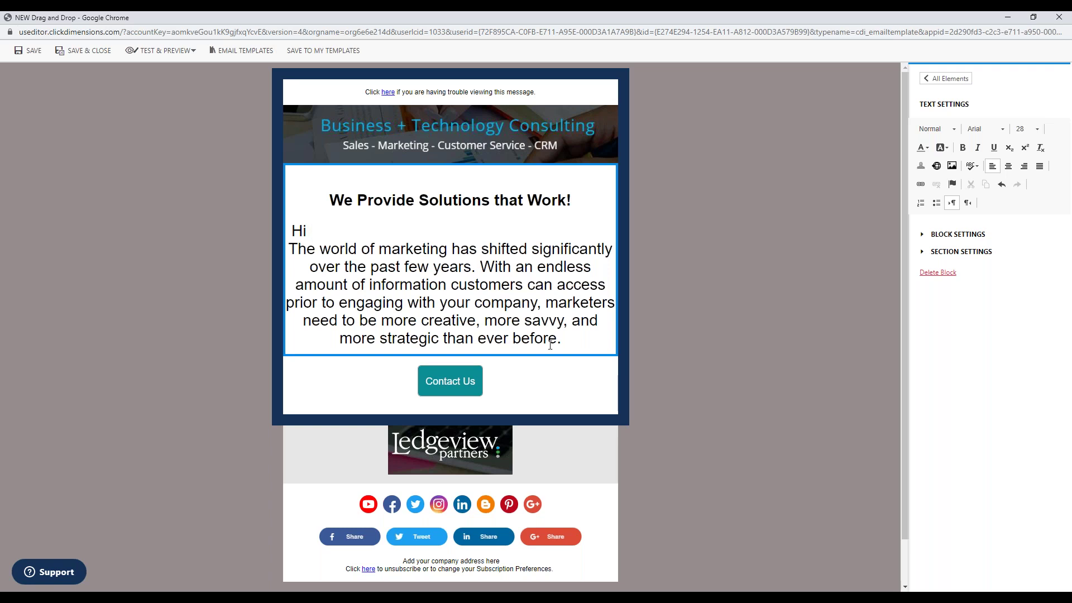
pyautogui.click(921, 166)
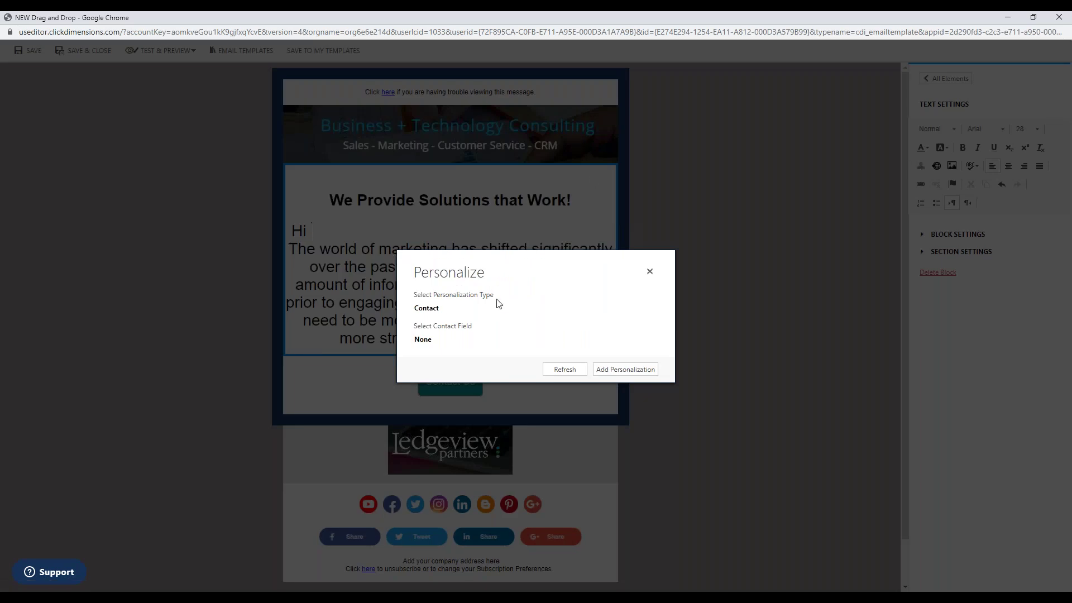
pyautogui.click(435, 311)
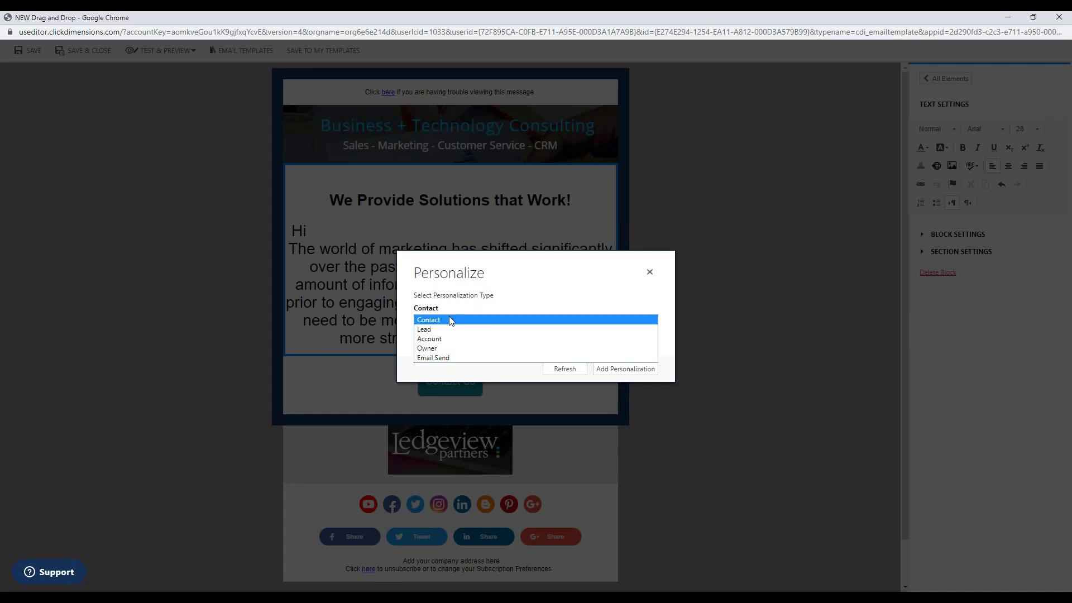
pyautogui.click(449, 320)
pyautogui.click(449, 336)
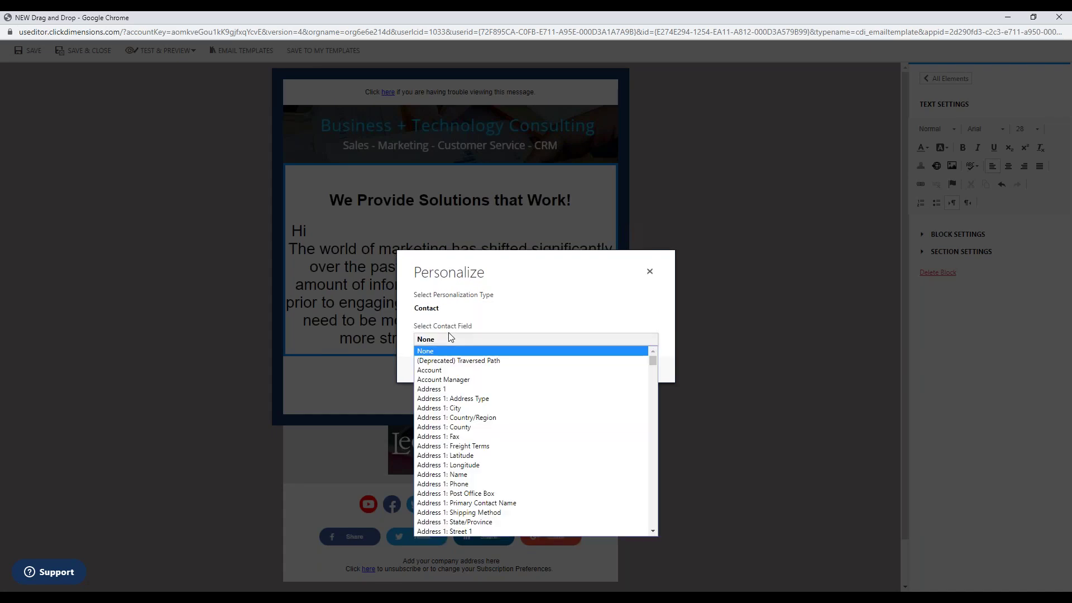
pyautogui.press('f')
pyautogui.scroll(-3, 439, 441)
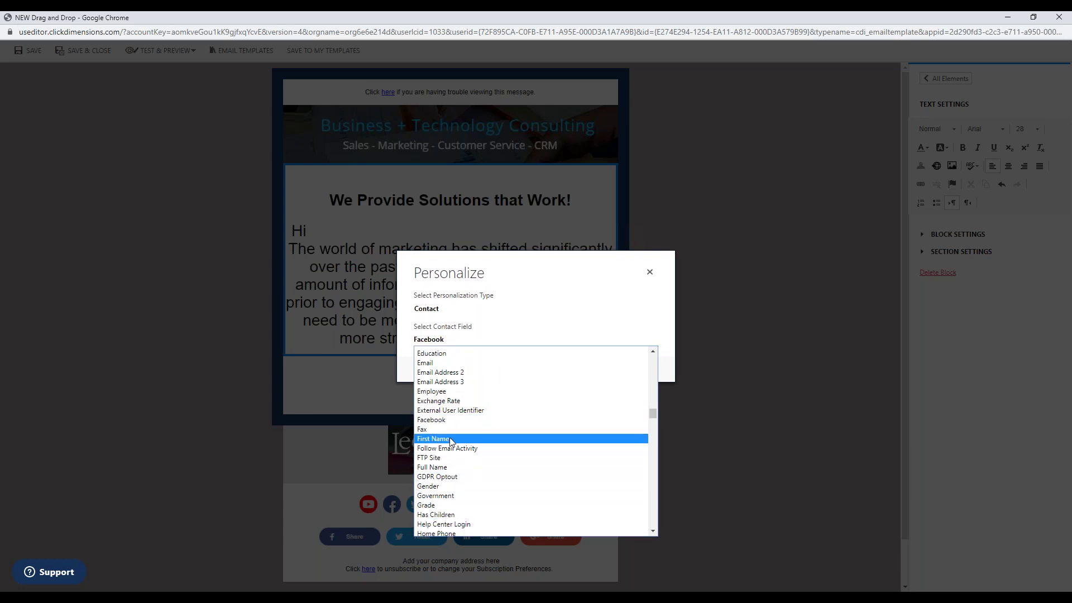
pyautogui.click(451, 440)
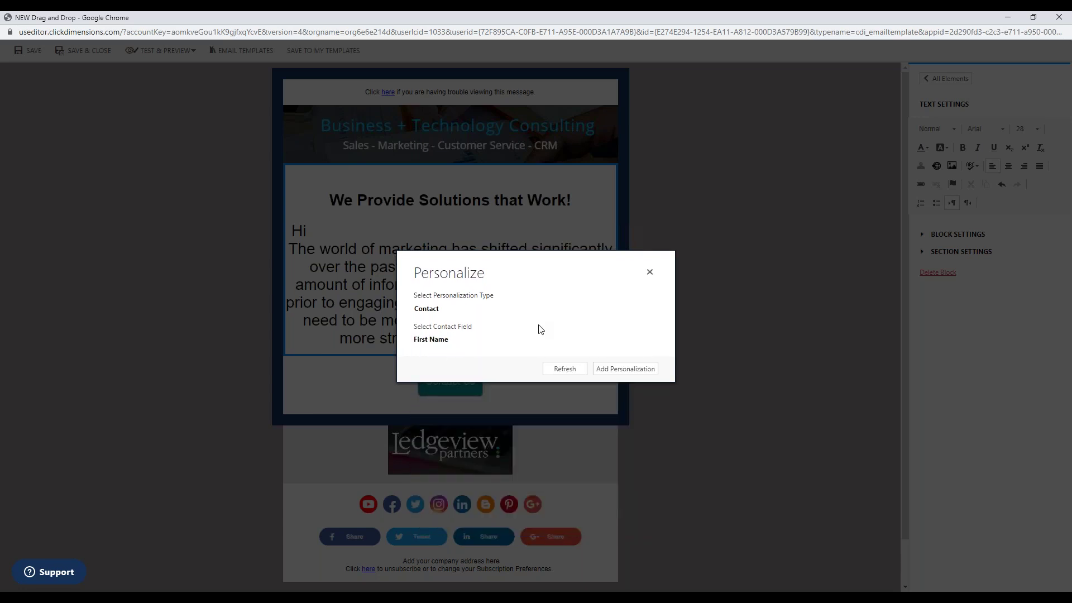
pyautogui.click(606, 372)
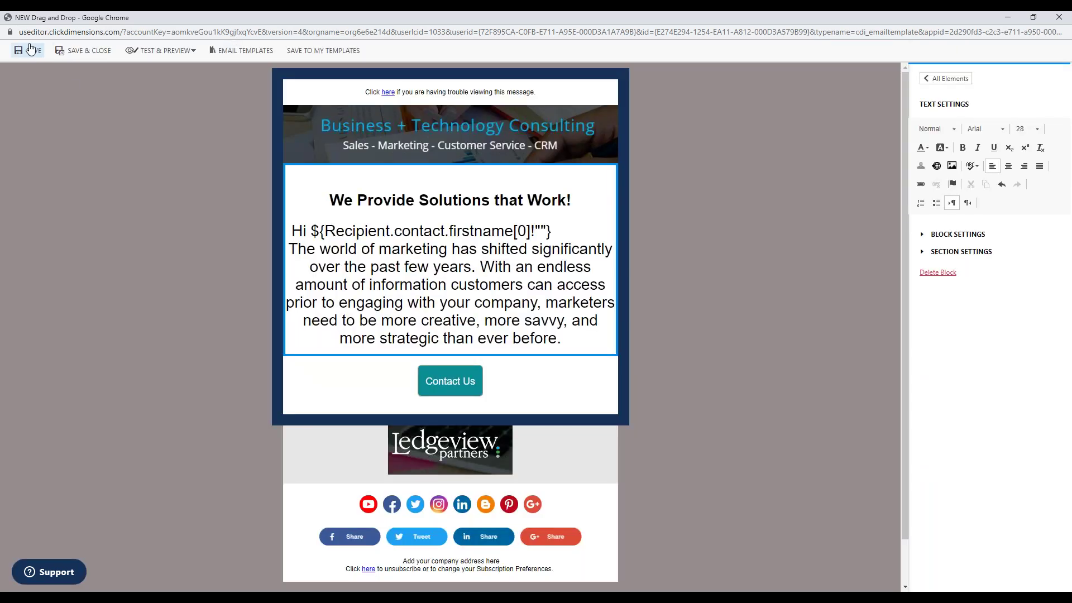
# Add an empty Image block between the body text and the "Contact Us" button
pyautogui.click(930, 80)
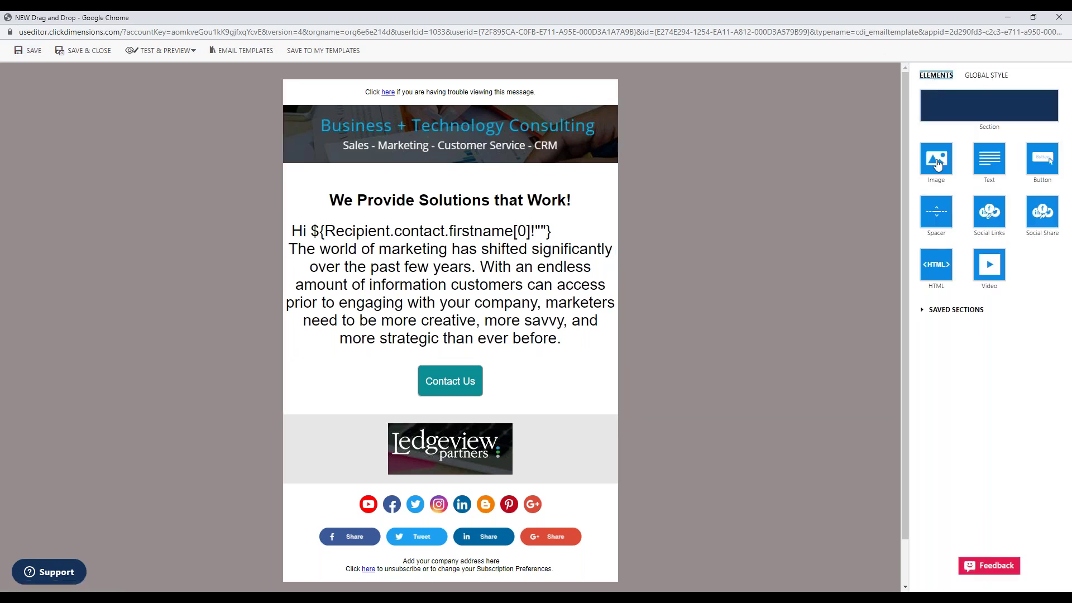
pyautogui.moveTo(938, 163); pyautogui.dragTo(463, 366)
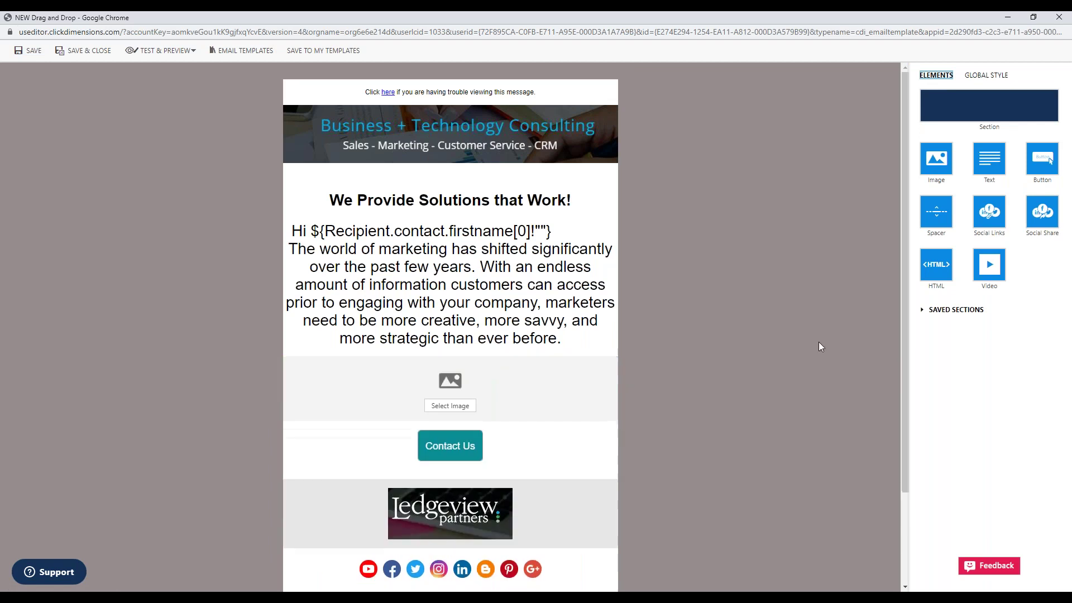
# Delete the empty Image block and add a Spacer block beneath the "Contact Us" button
pyautogui.click(511, 403)
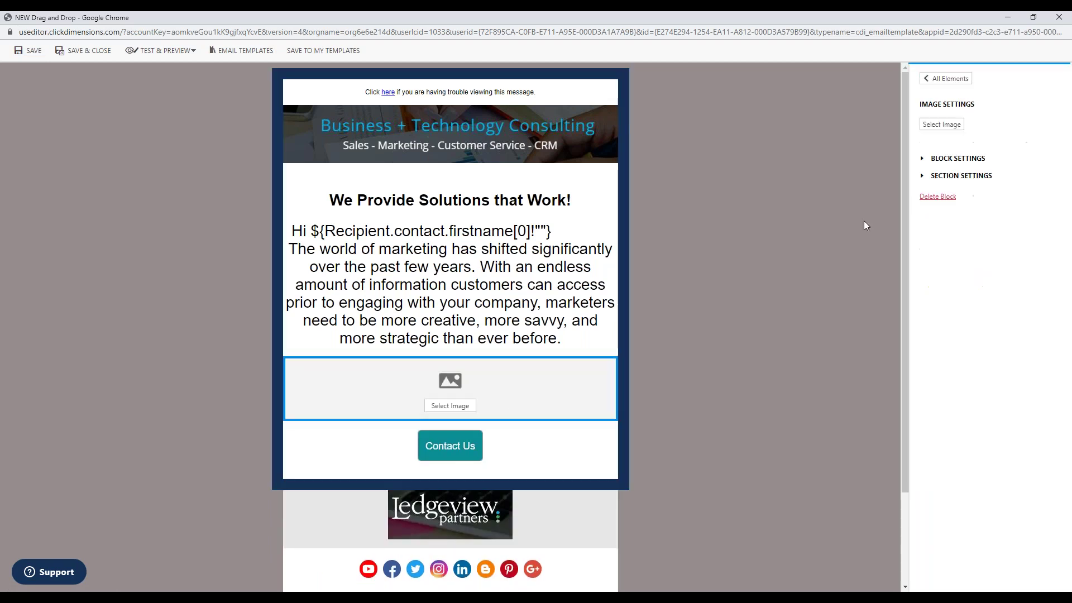
pyautogui.click(932, 198)
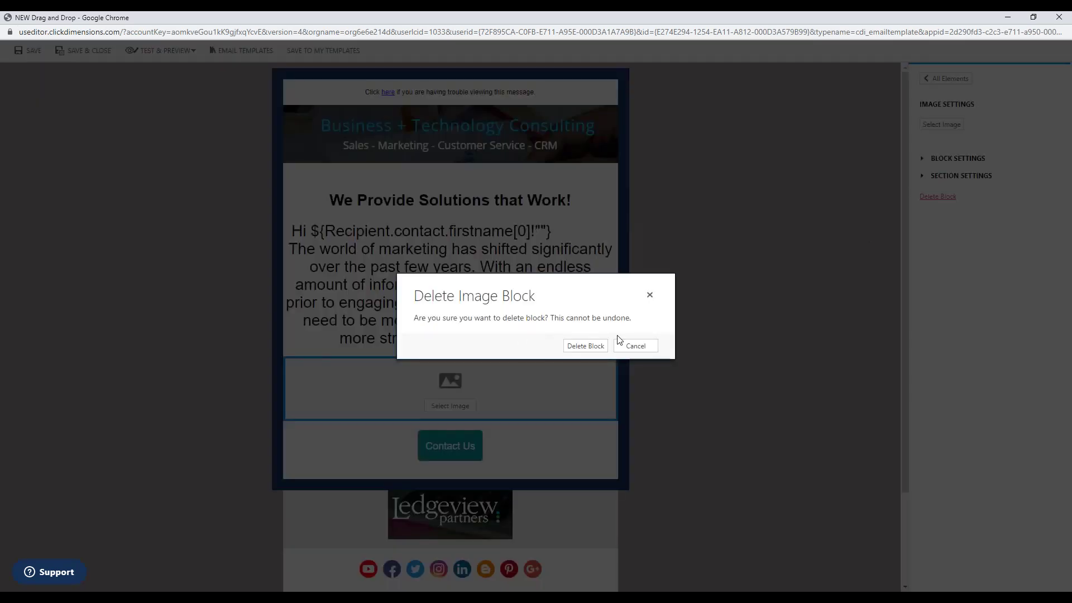
pyautogui.click(592, 347)
pyautogui.moveTo(940, 211); pyautogui.dragTo(508, 398)
# Try a Video block below the spacer line, check its video URL dialog, and delete the block
pyautogui.moveTo(998, 264); pyautogui.dragTo(441, 433)
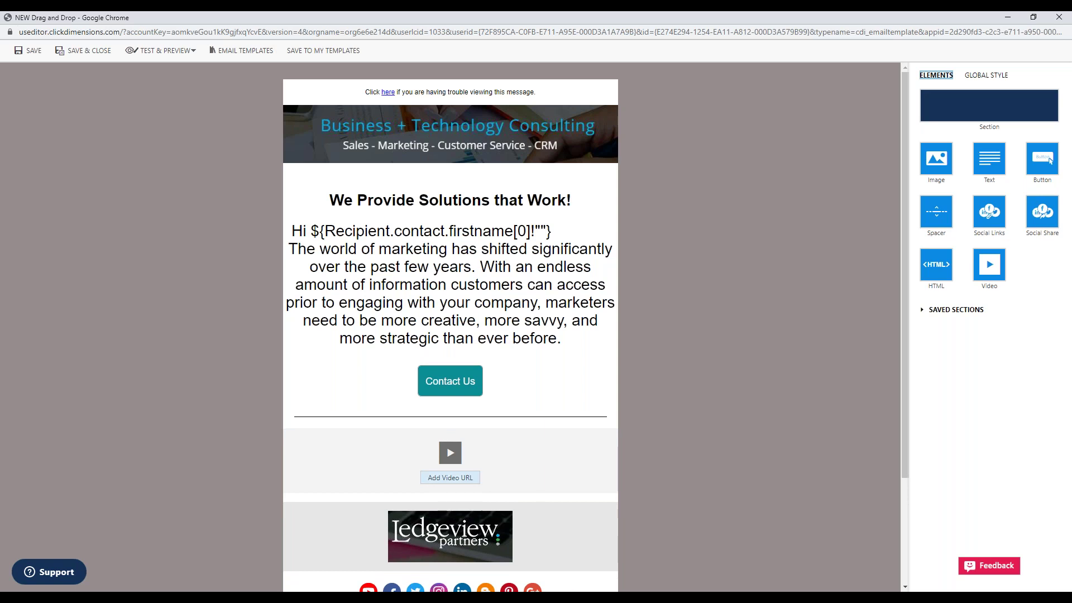
pyautogui.click(472, 479)
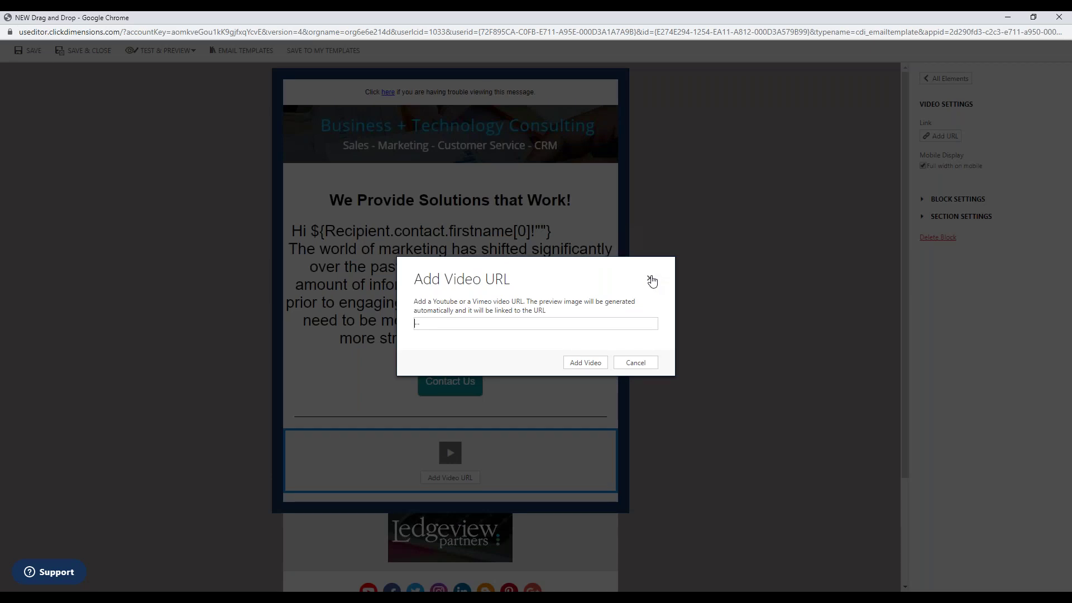
pyautogui.click(650, 279)
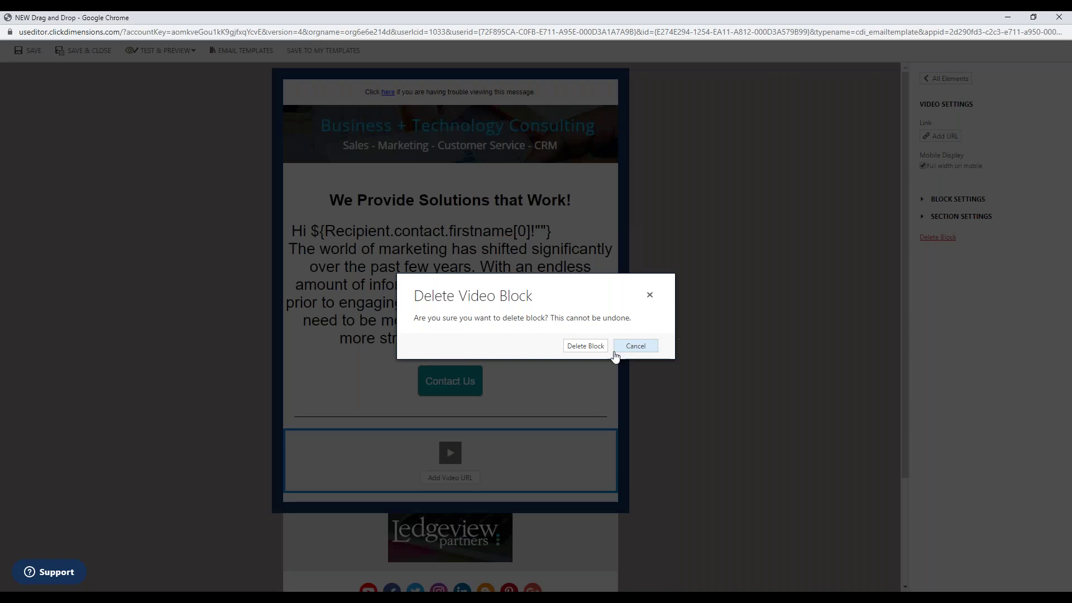
pyautogui.click(593, 347)
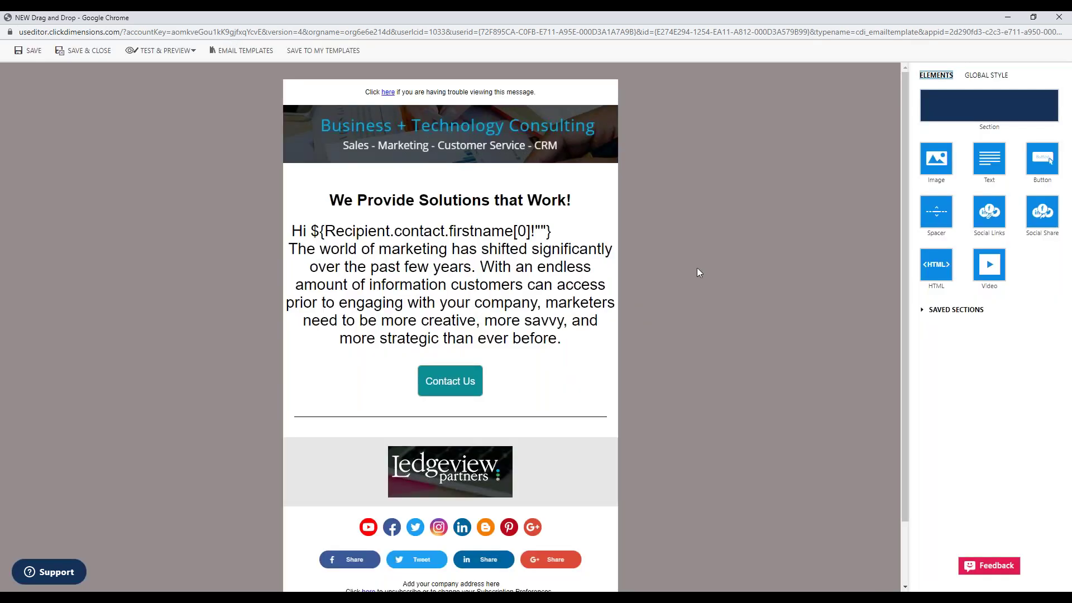
# Set the email's global background color to the lighter gray #c8c0c0 and save the template
pyautogui.click(987, 76)
pyautogui.click(978, 172)
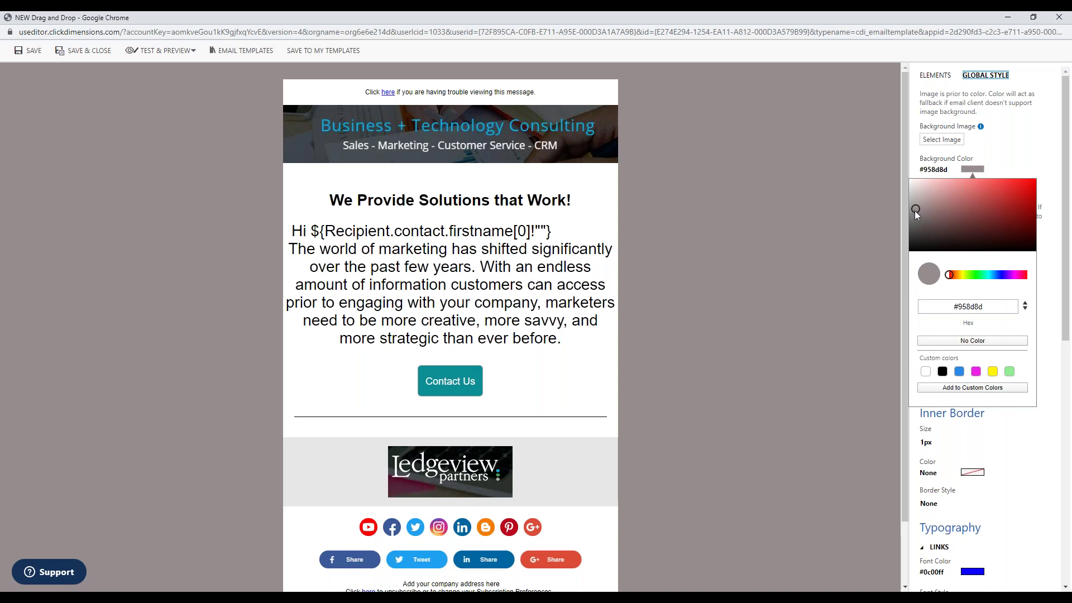
pyautogui.moveTo(922, 209); pyautogui.dragTo(912, 193)
pyautogui.click(1033, 145)
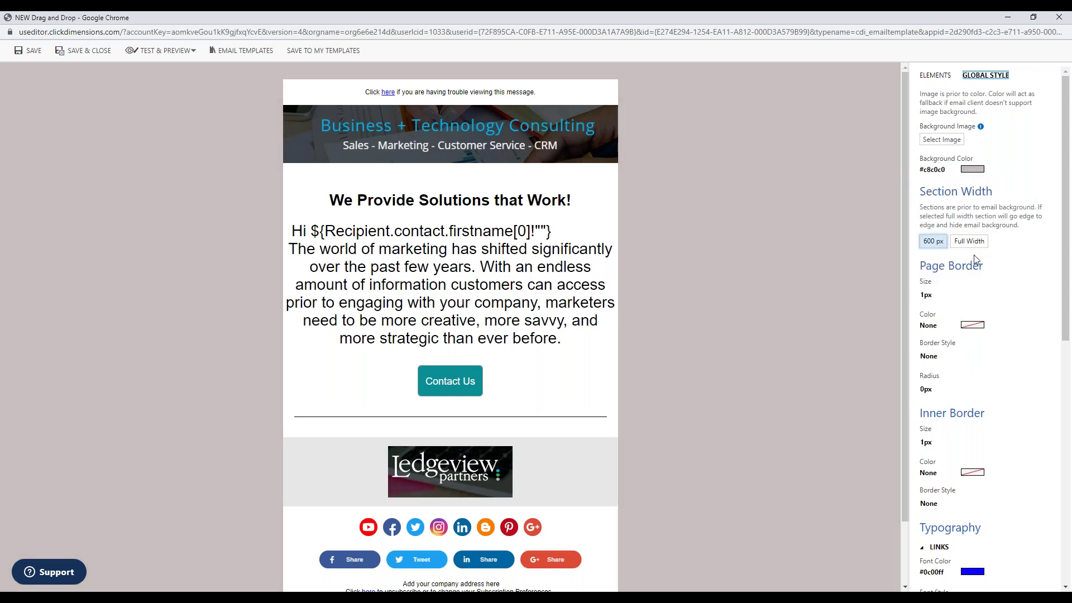
pyautogui.click(22, 56)
# Preview the email in the mobile and desktop layouts, and close the preview
pyautogui.click(190, 60)
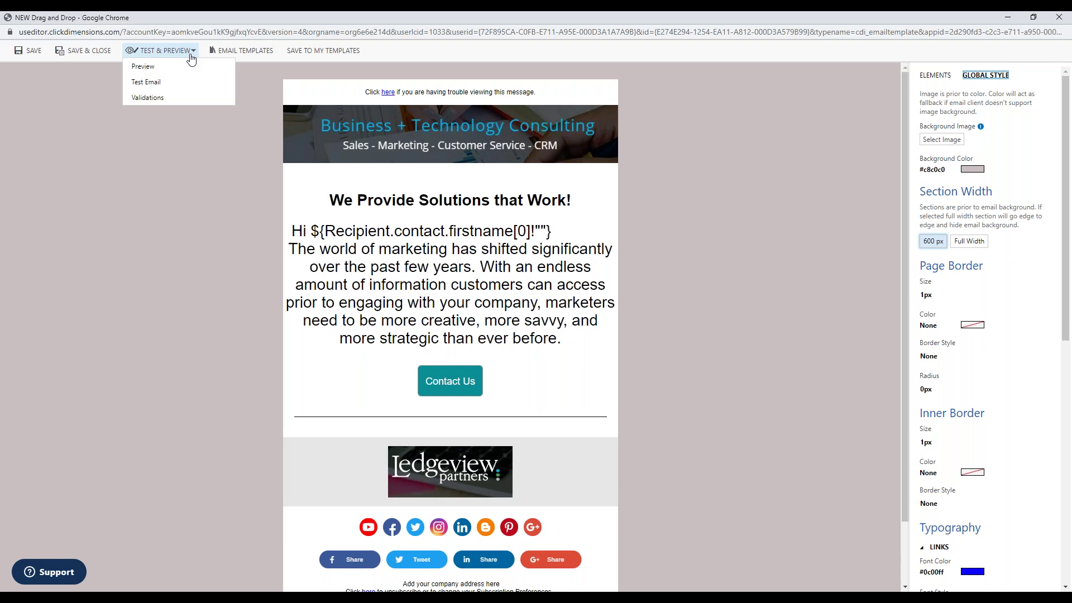
pyautogui.click(180, 70)
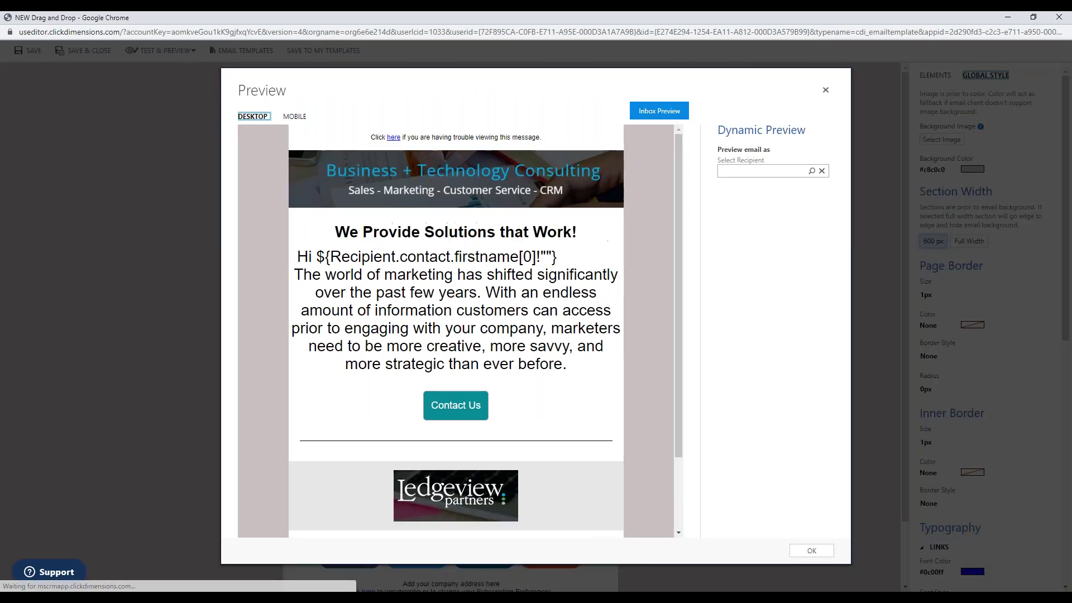
pyautogui.click(296, 120)
pyautogui.scroll(-10, 465, 274)
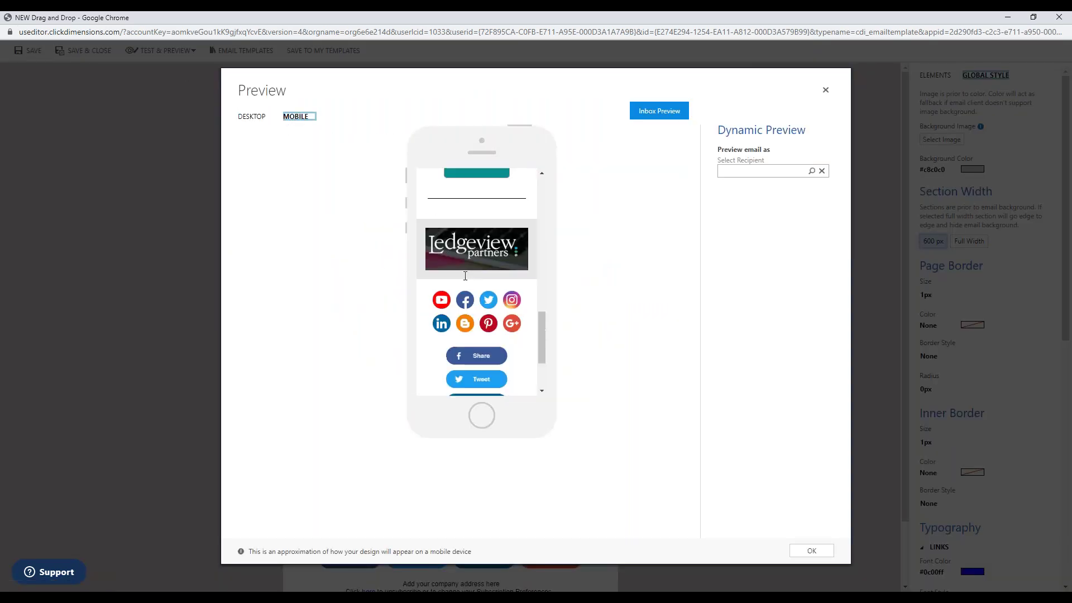
pyautogui.scroll(8, 465, 274)
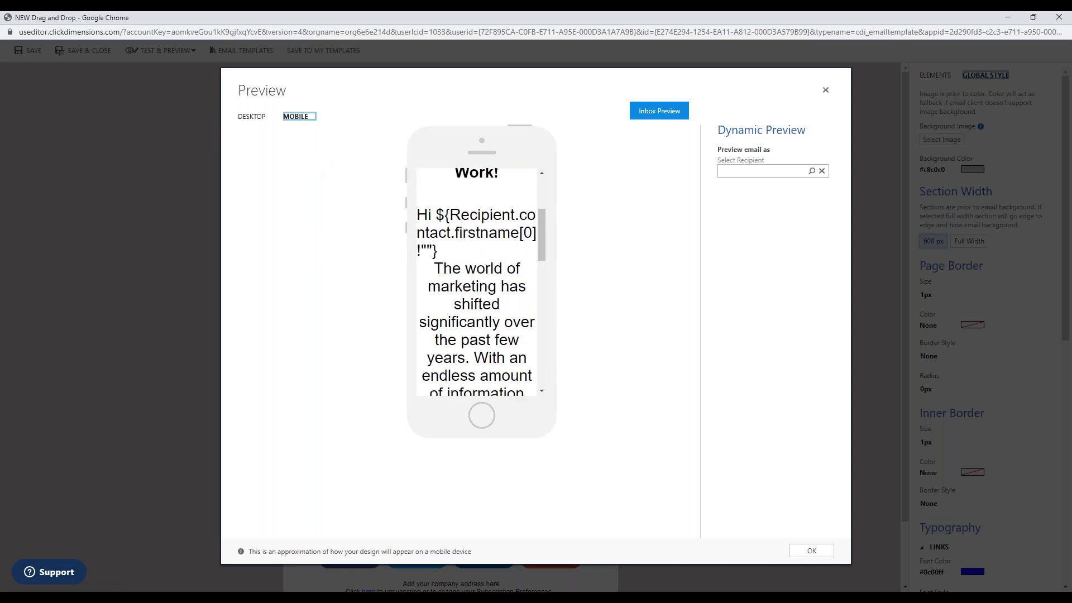
pyautogui.scroll(3, 422, 193)
pyautogui.click(242, 118)
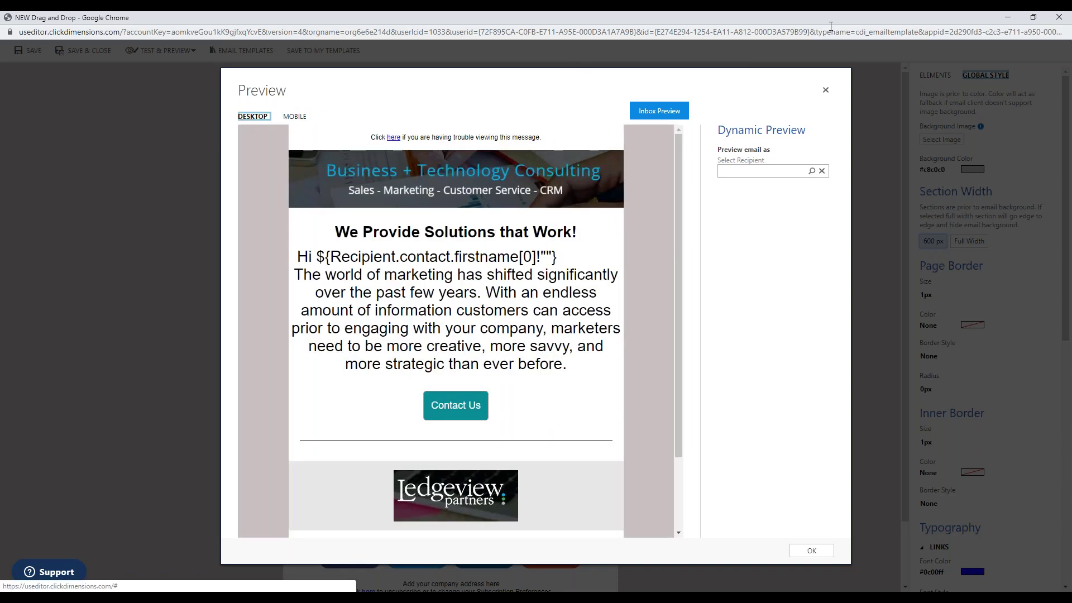
pyautogui.click(825, 91)
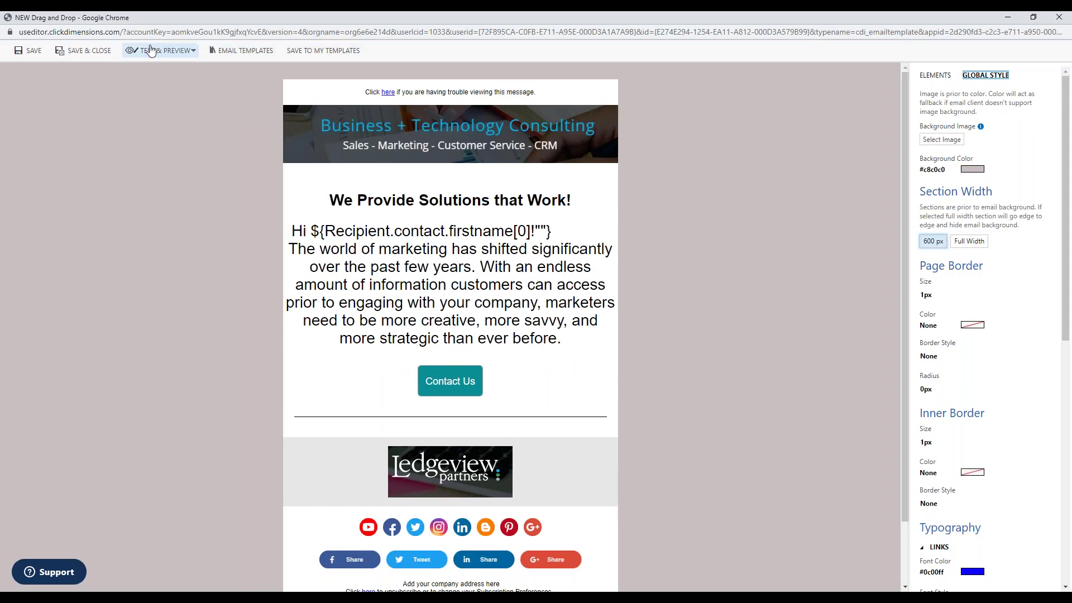
# Save the email and store a copy in My Templates under the name "ledgeview newsletter."
pyautogui.click(20, 52)
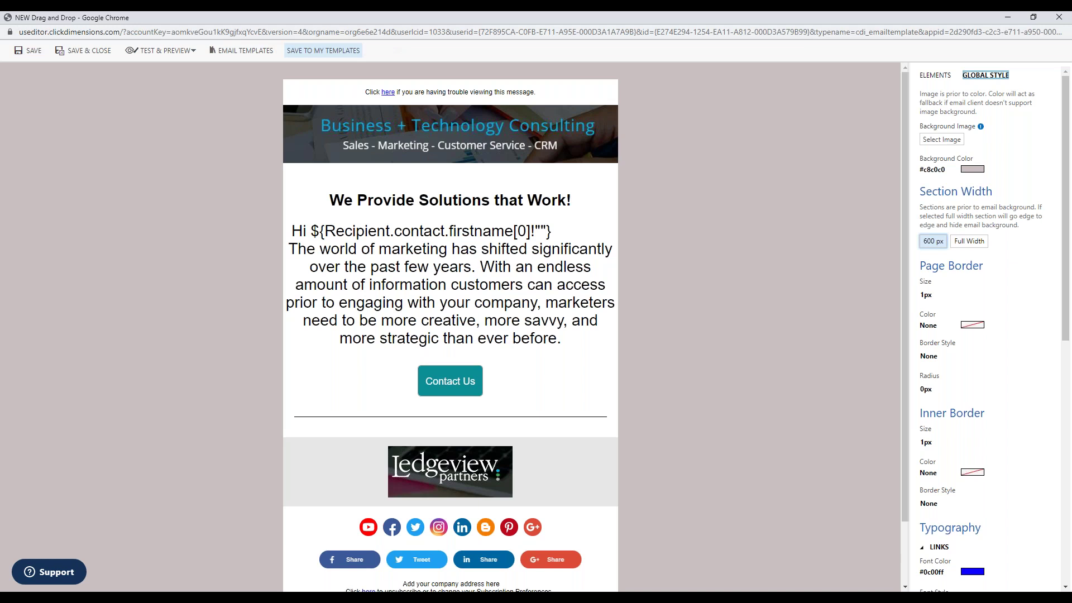
pyautogui.click(335, 51)
pyautogui.click(422, 322)
pyautogui.write('led')
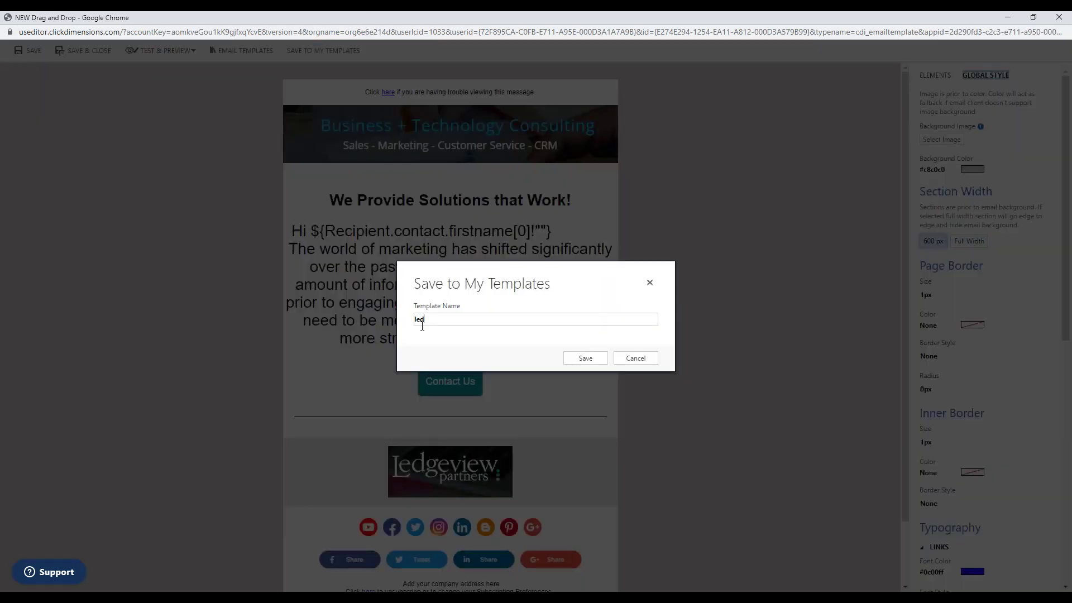
pyautogui.write('geview newsletter.')
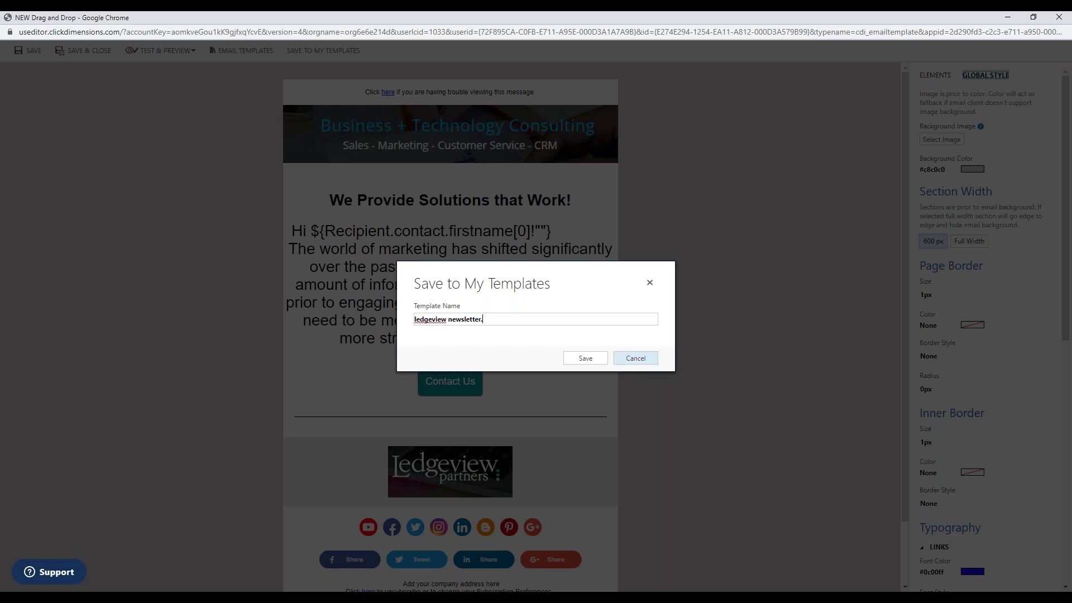
pyautogui.click(594, 358)
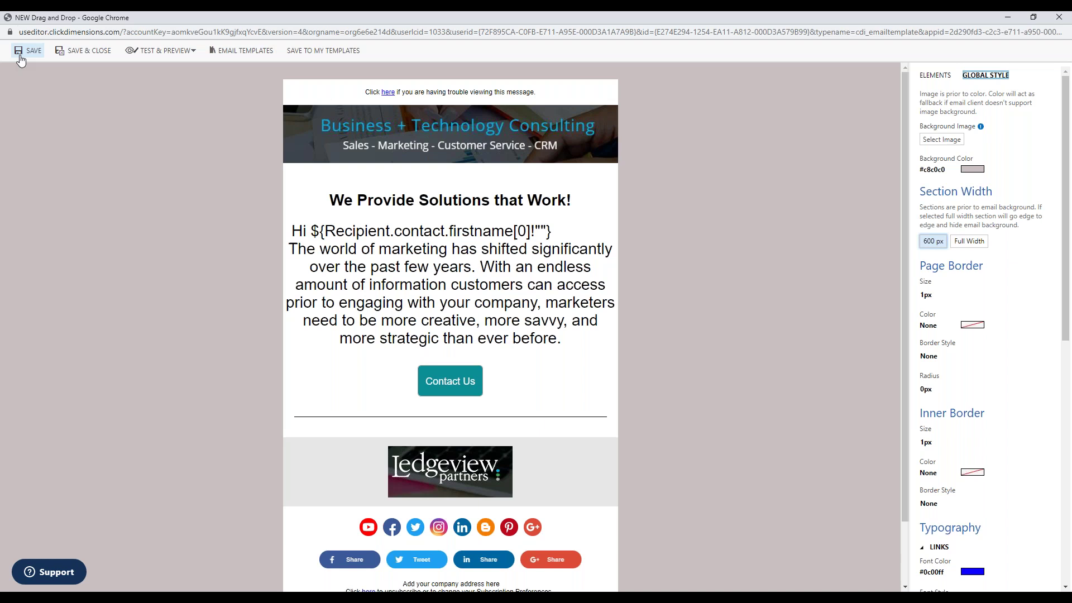
# Browse the featured and personal templates, and replace the current email template with the saved "ledgeview newsletter."
pyautogui.click(253, 56)
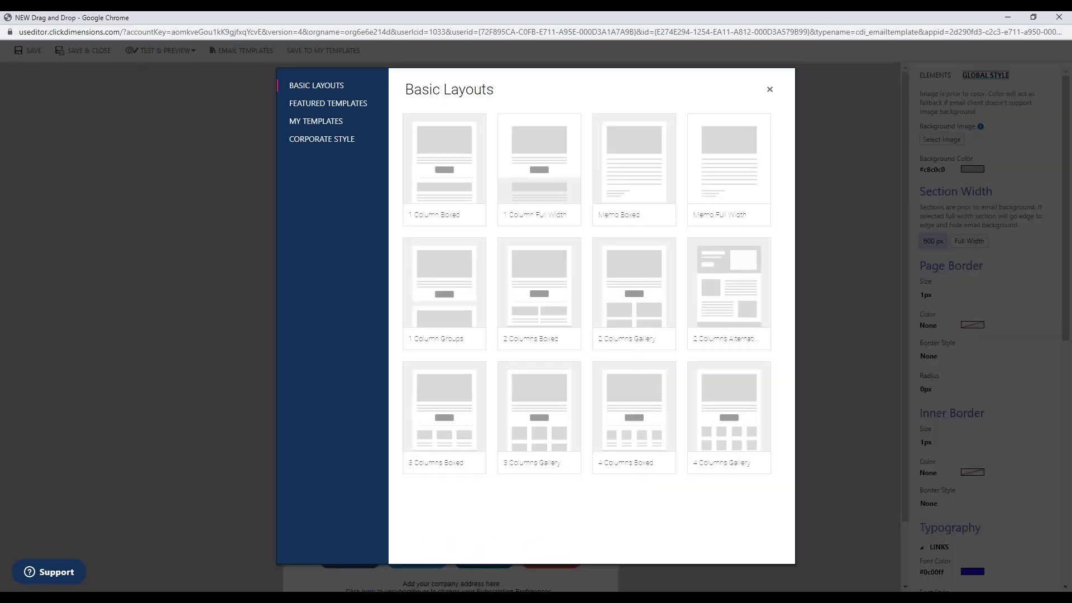
pyautogui.click(330, 110)
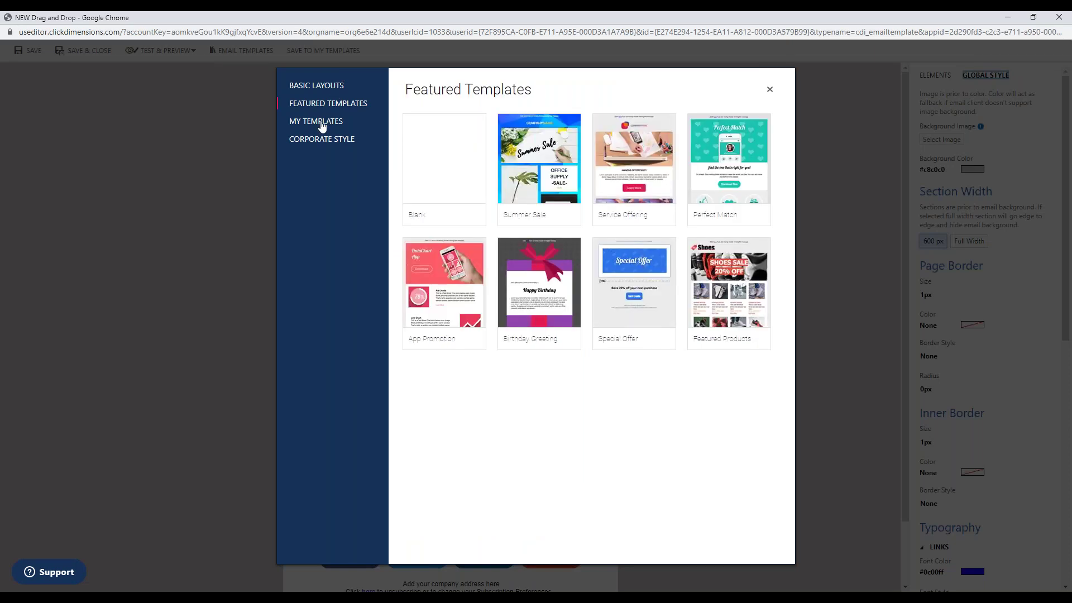
pyautogui.click(322, 127)
pyautogui.moveTo(555, 491)
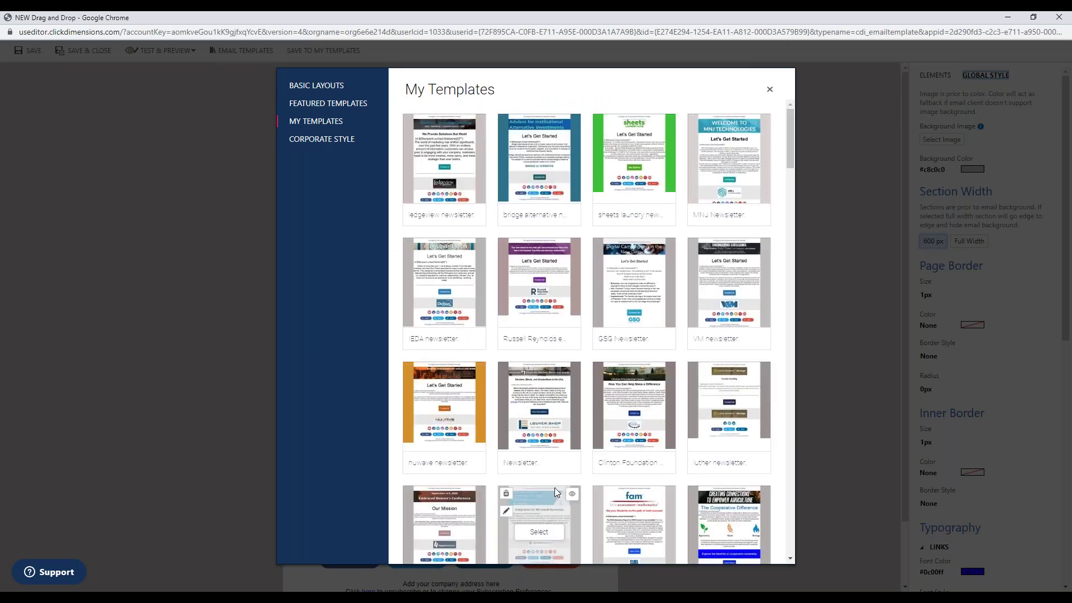
pyautogui.moveTo(435, 159)
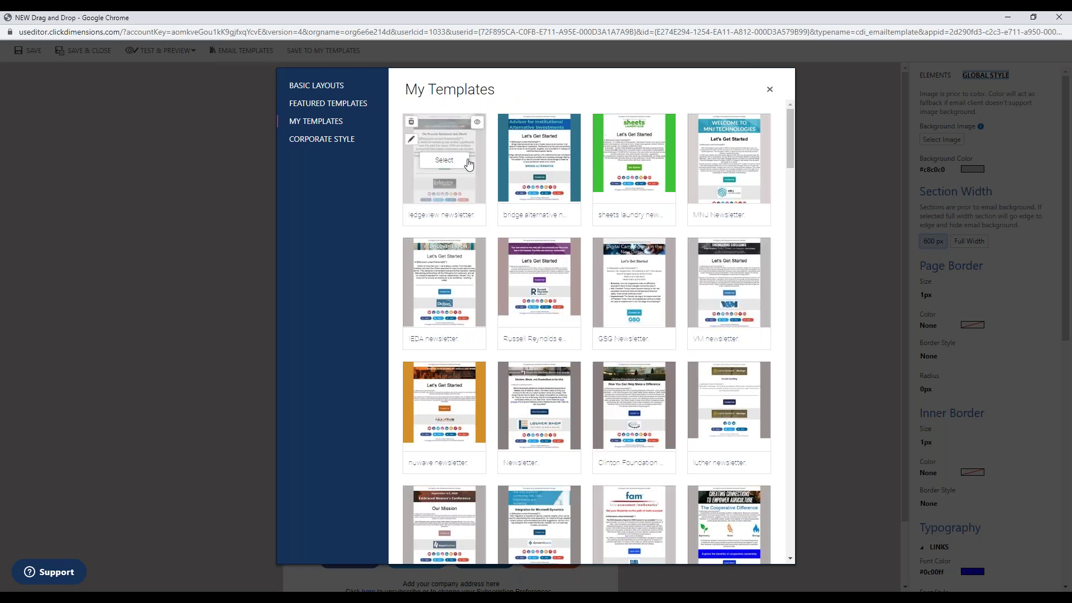
pyautogui.click(447, 162)
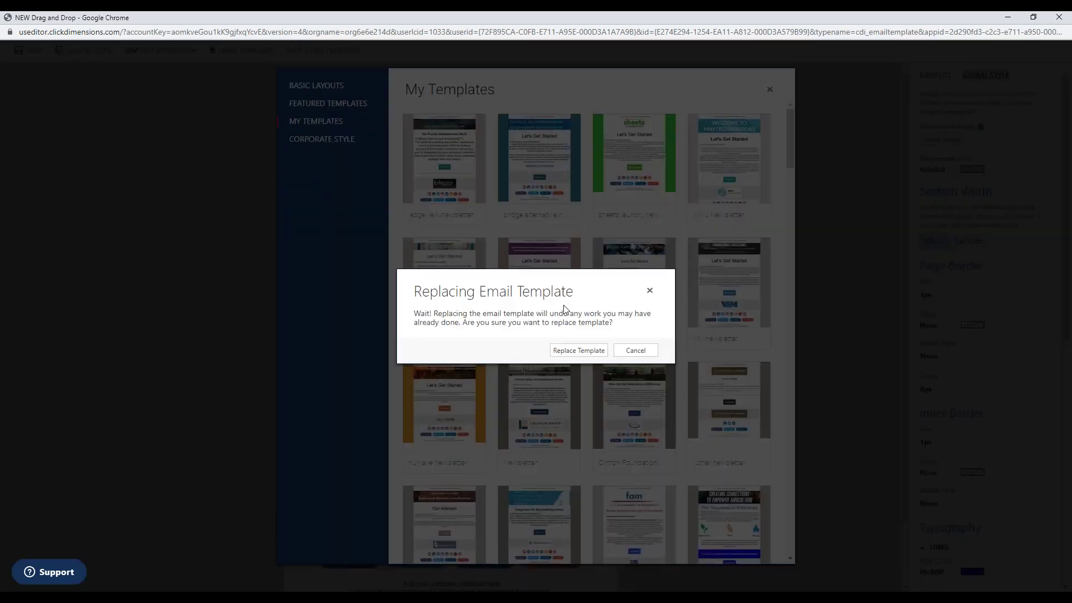
pyautogui.click(574, 358)
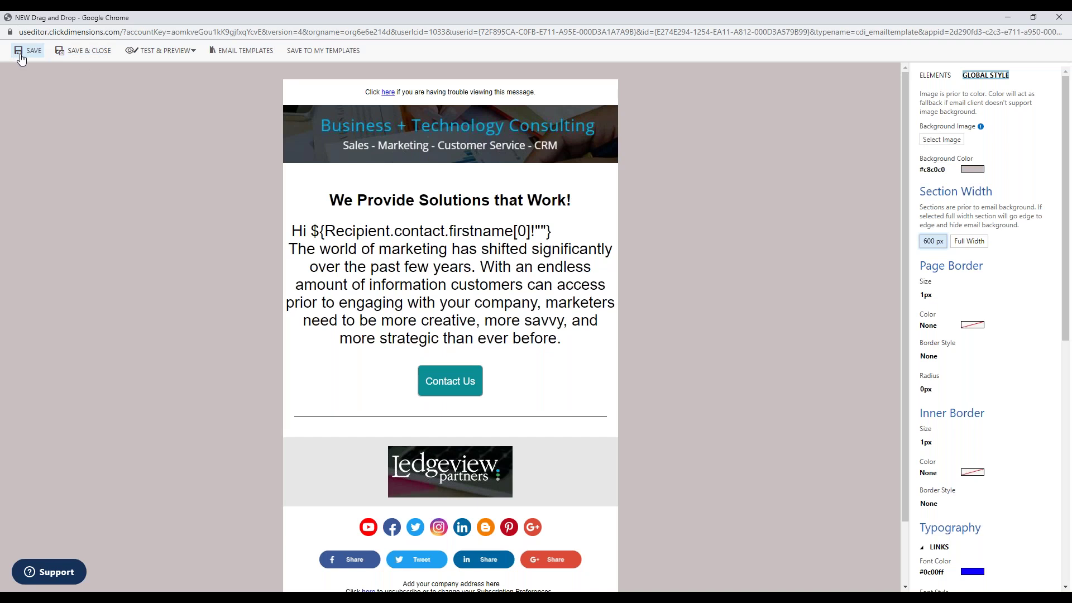
# Examine the Corporate Style settings for background, section width, borders and typography, and close the template gallery
pyautogui.click(179, 54)
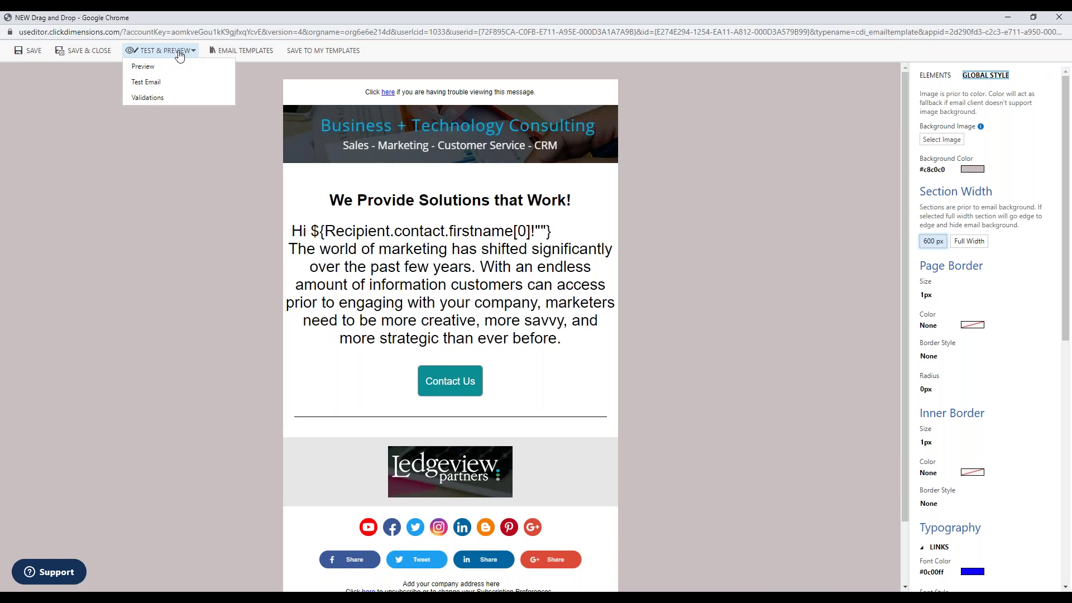
pyautogui.click(237, 51)
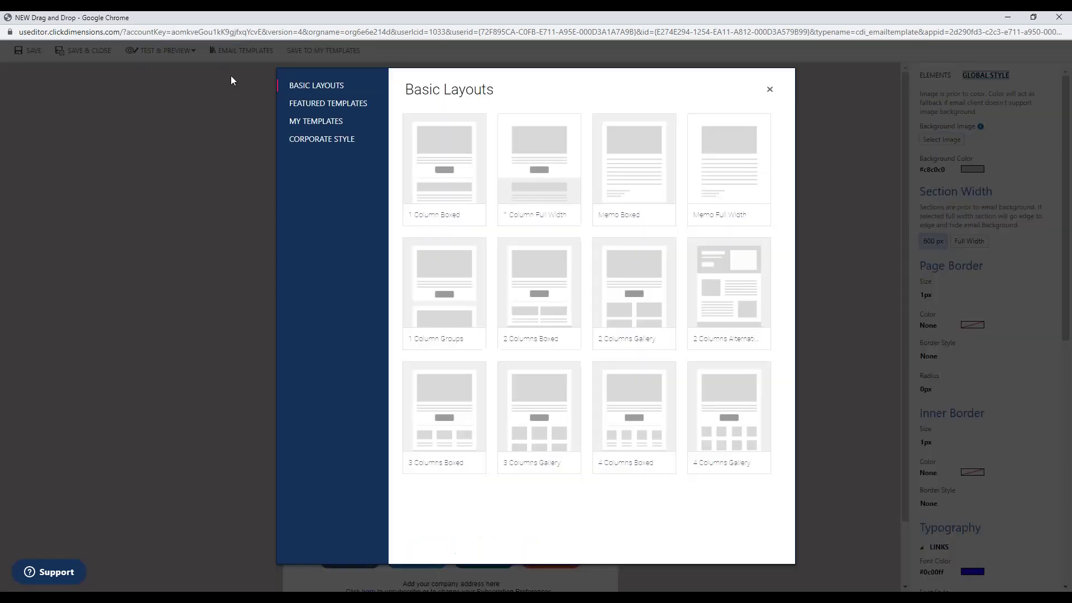
pyautogui.click(311, 140)
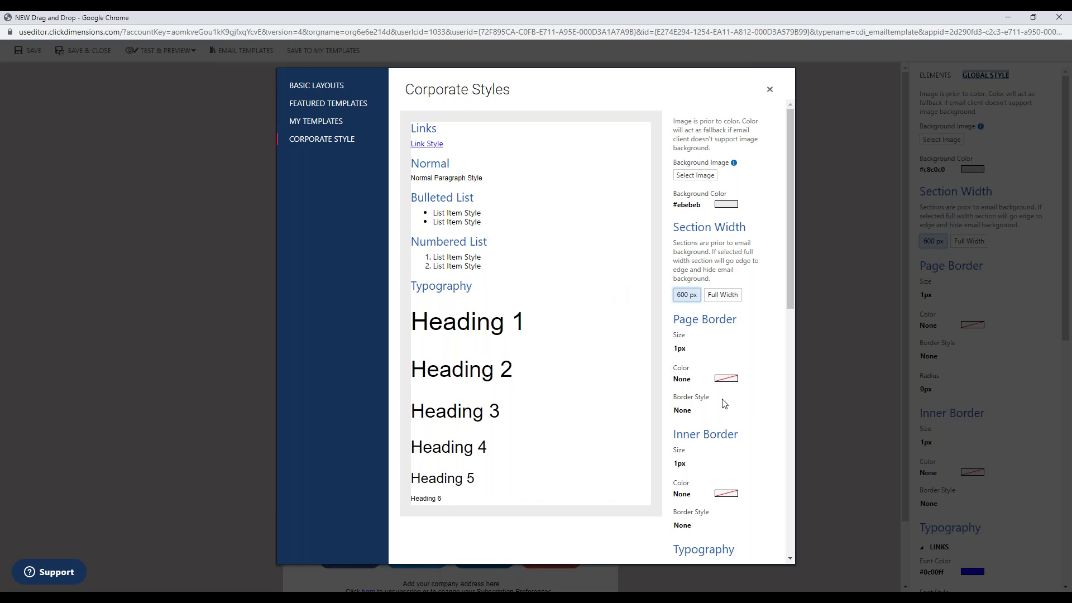
pyautogui.scroll(-2, 706, 381)
pyautogui.scroll(-1, 707, 381)
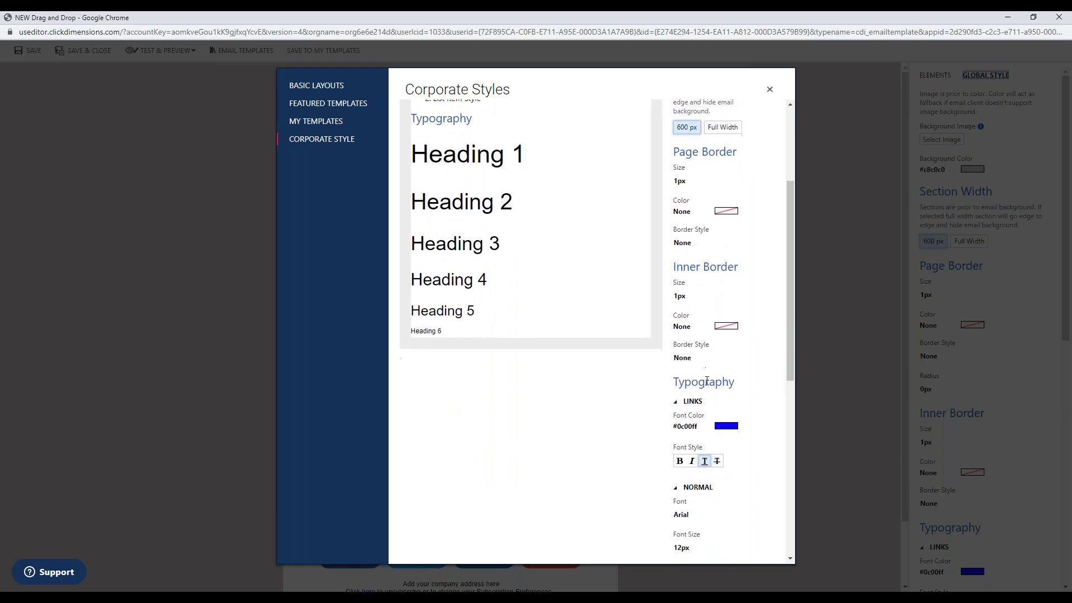
pyautogui.scroll(-1, 707, 380)
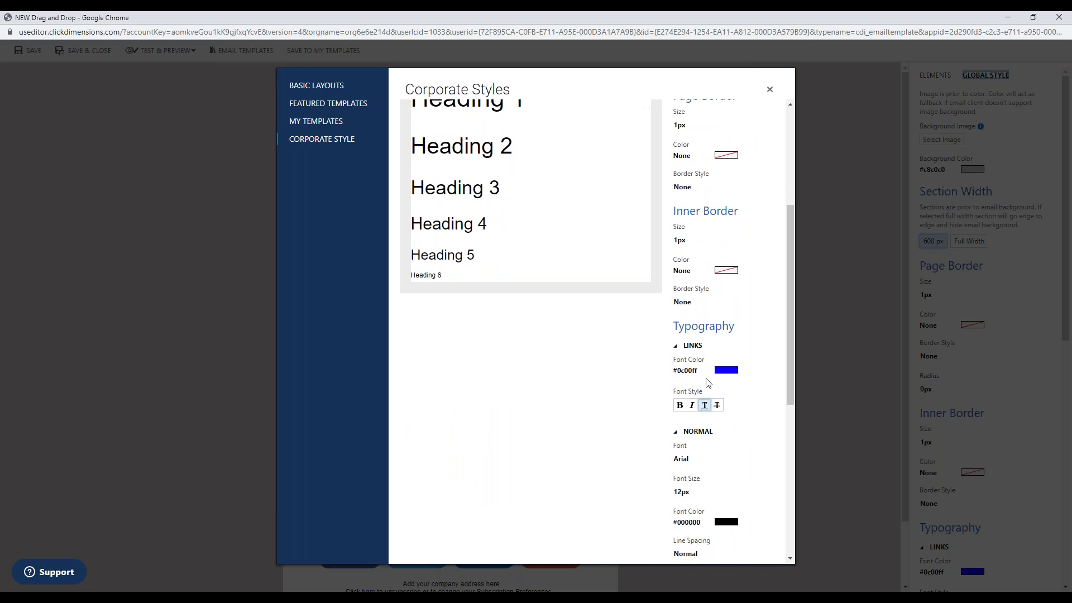
pyautogui.scroll(4, 706, 382)
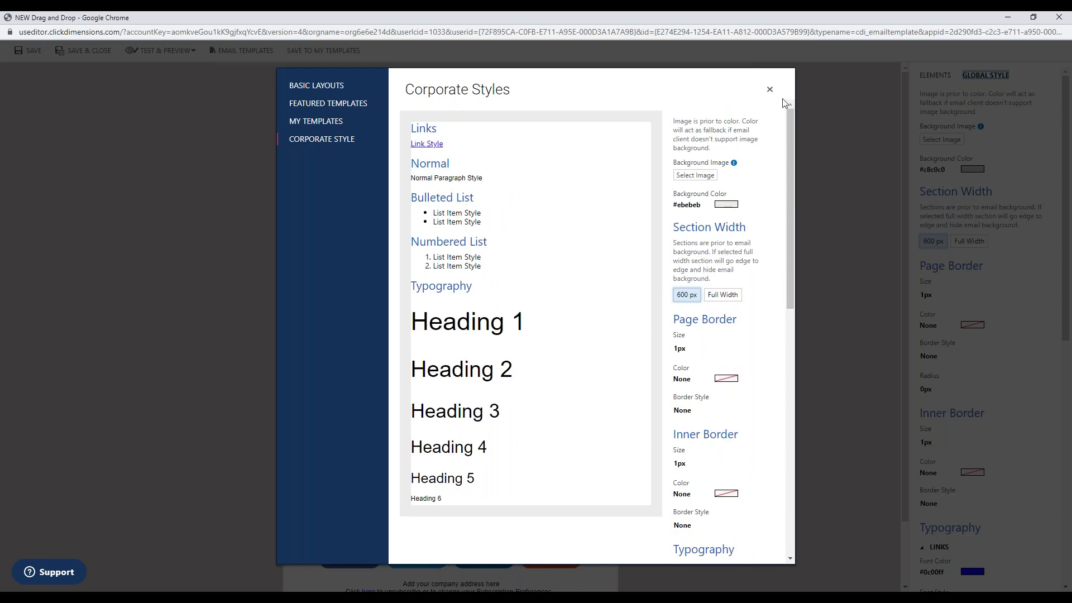
pyautogui.click(767, 89)
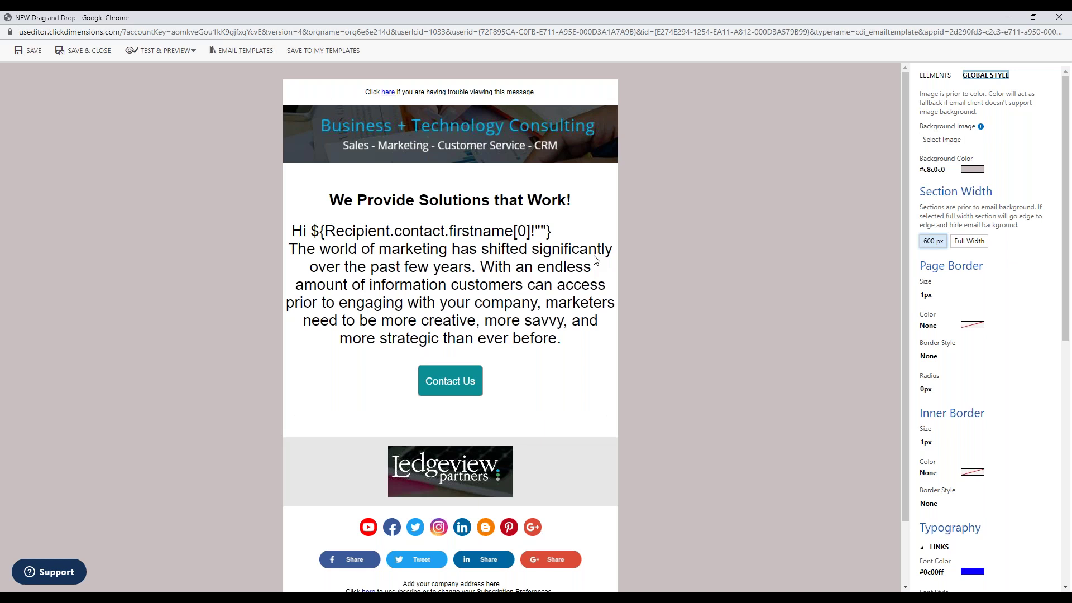
# Close the email editor and open the general details of the pinned TROXIMO Monthly Newsletter email send
pyautogui.click(1061, 17)
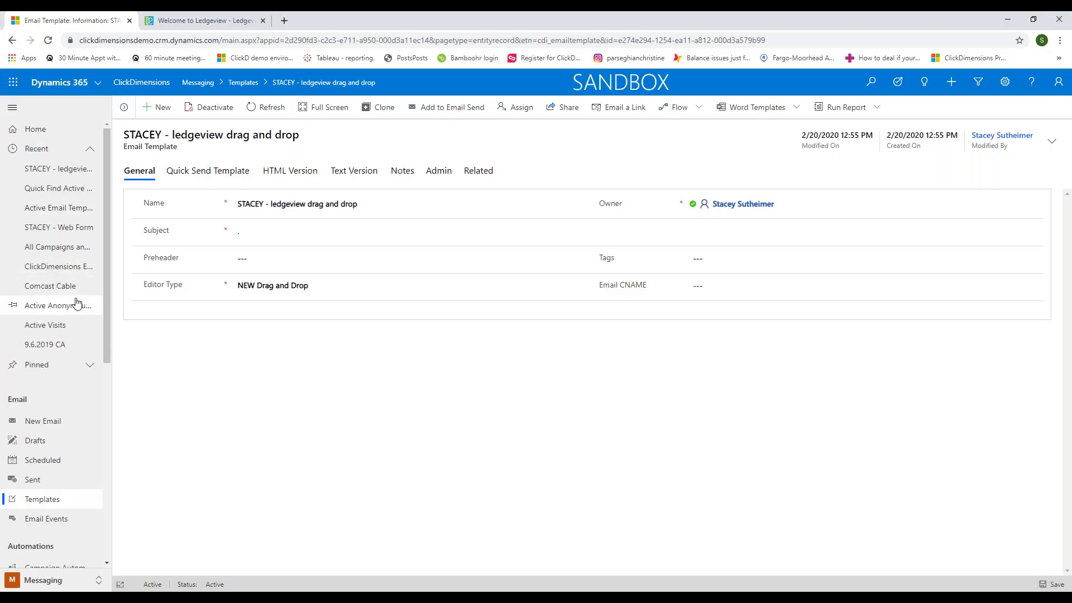
pyautogui.scroll(-3, 83, 239)
pyautogui.scroll(3, 56, 421)
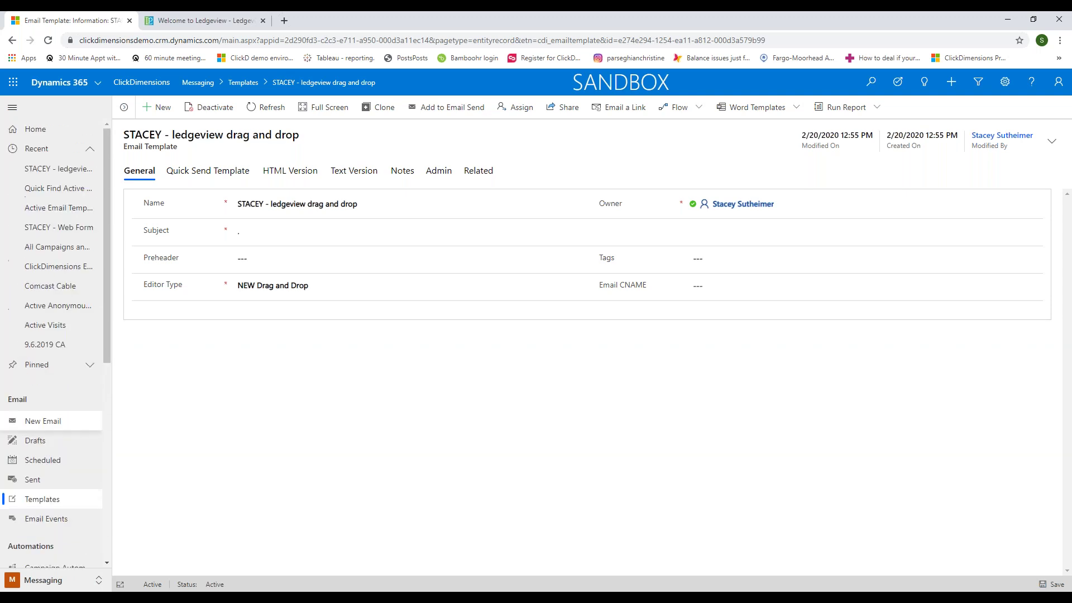
pyautogui.click(32, 366)
pyautogui.click(39, 249)
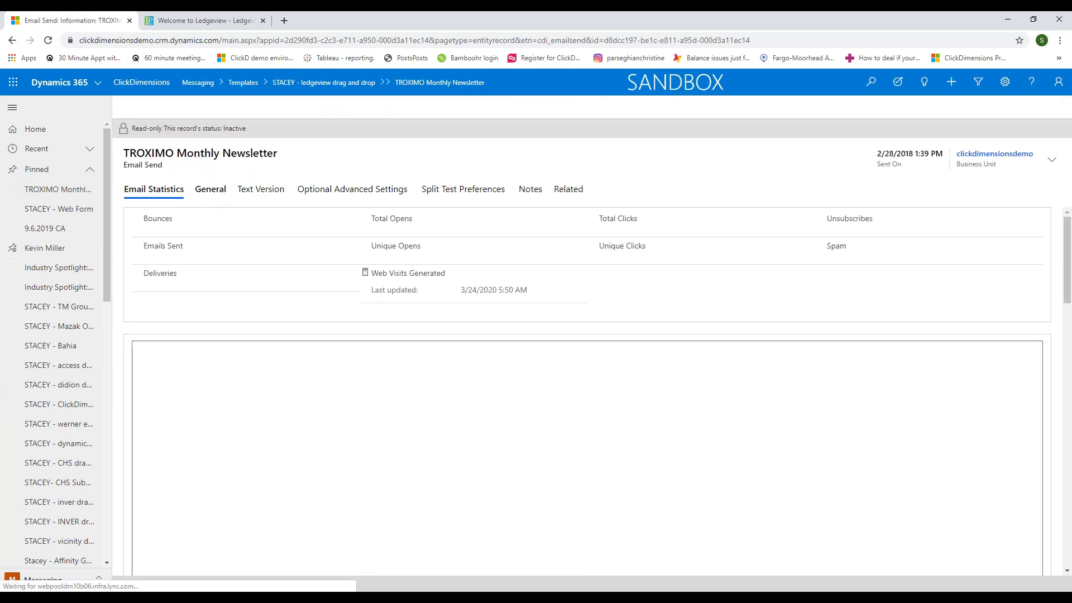
pyautogui.click(212, 189)
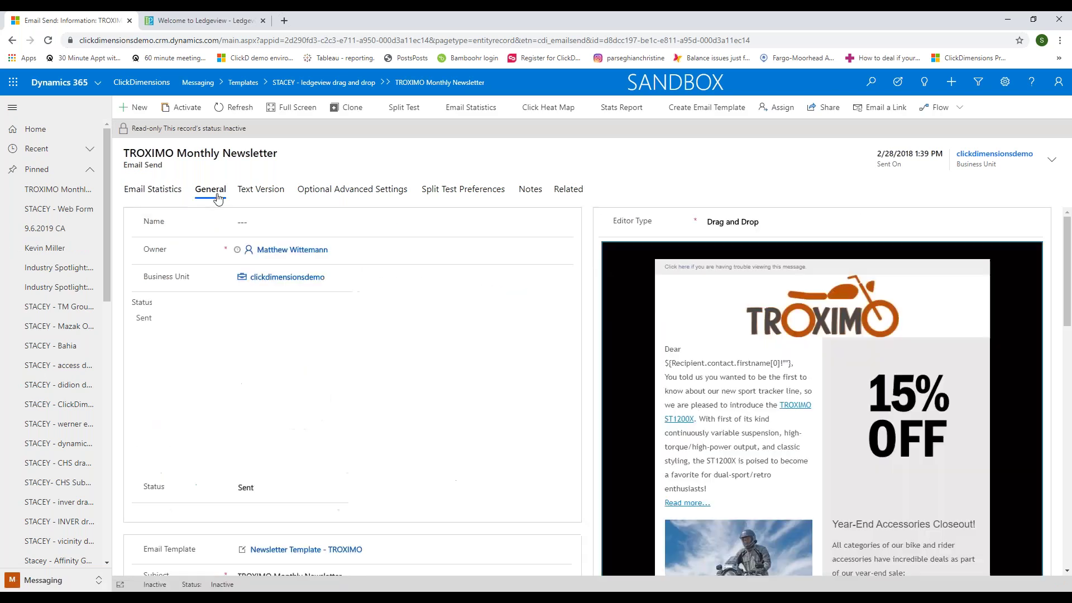
pyautogui.moveTo(1066, 269); pyautogui.dragTo(1067, 362)
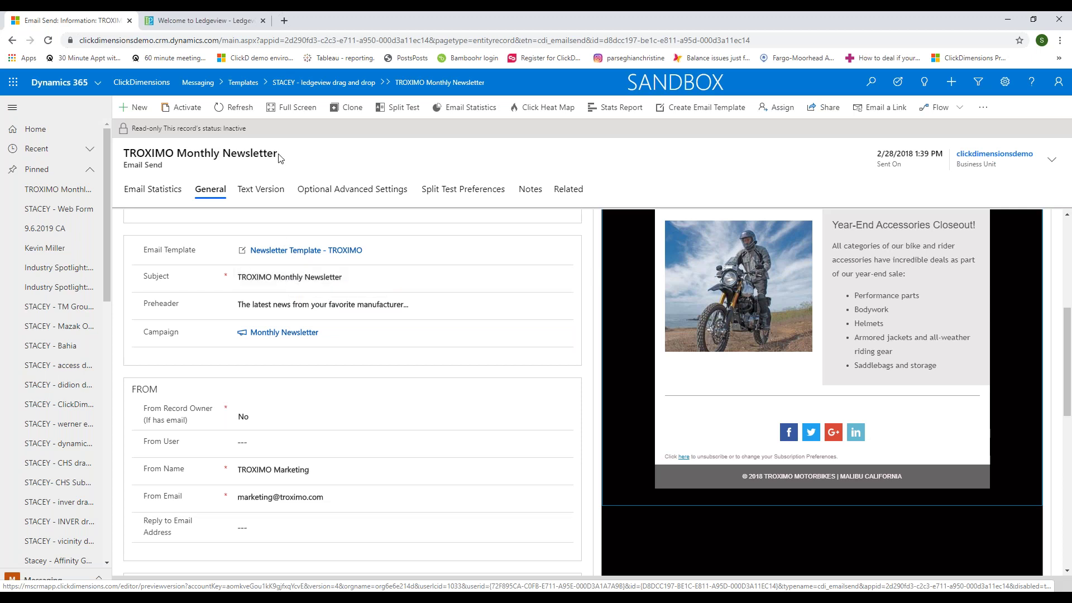
pyautogui.moveTo(277, 153); pyautogui.dragTo(126, 152)
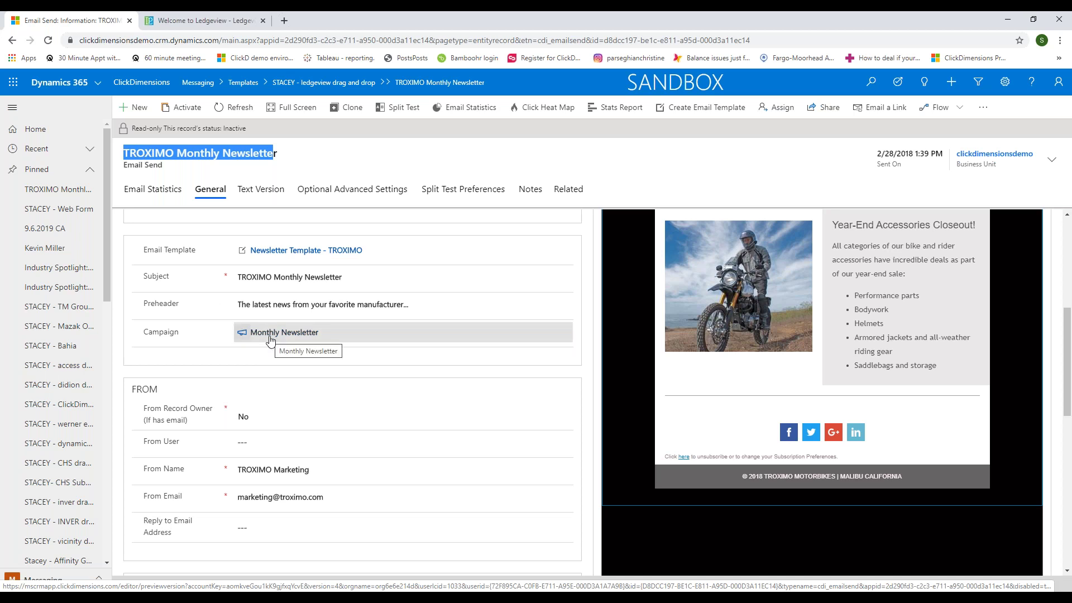
pyautogui.scroll(-3, 297, 416)
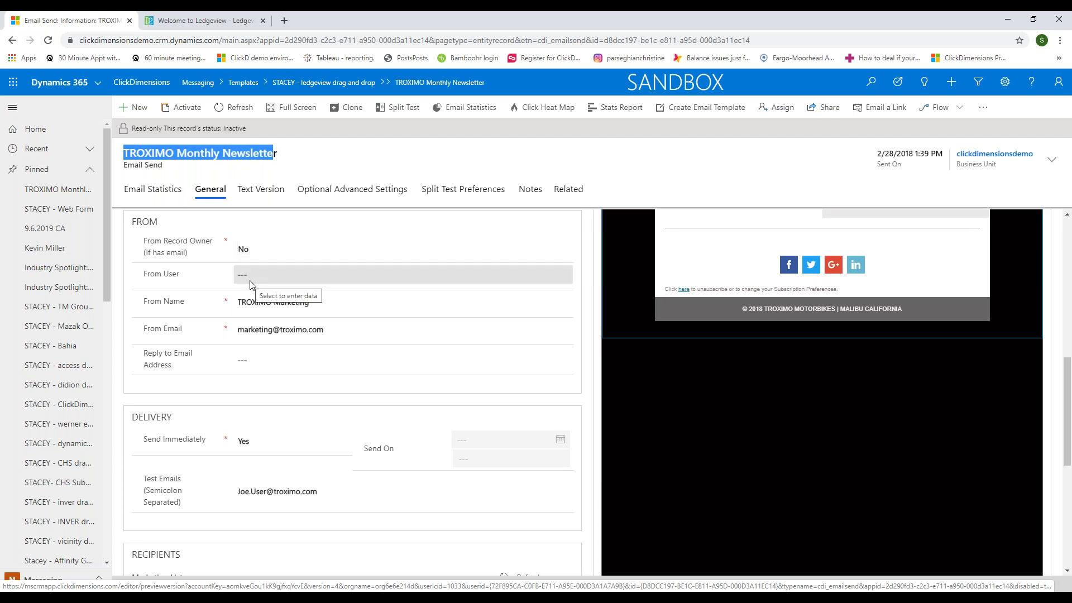
pyautogui.scroll(-1, 287, 434)
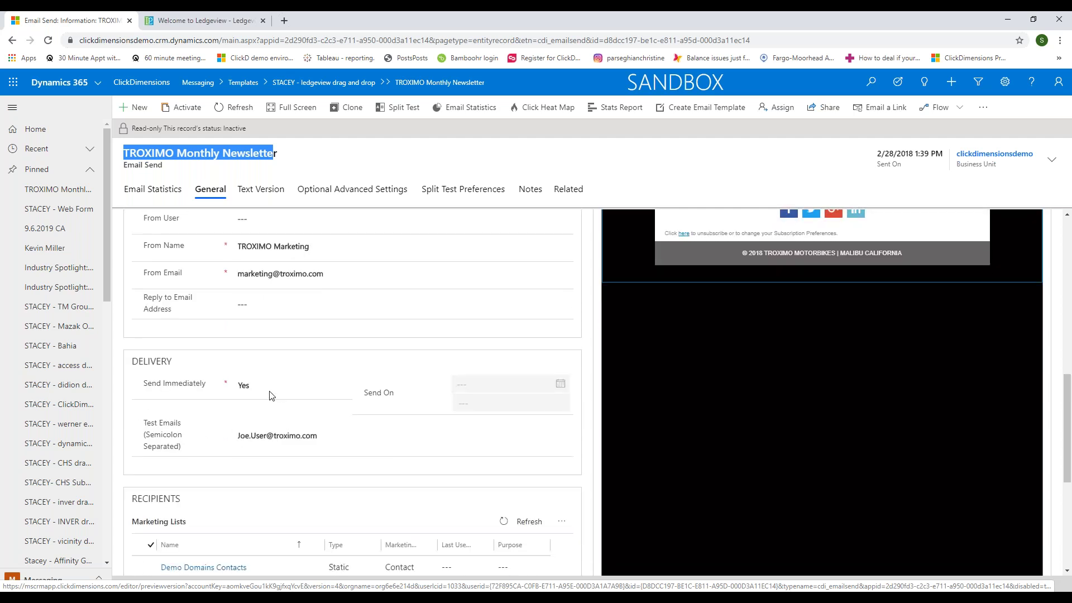
pyautogui.scroll(-1, 227, 519)
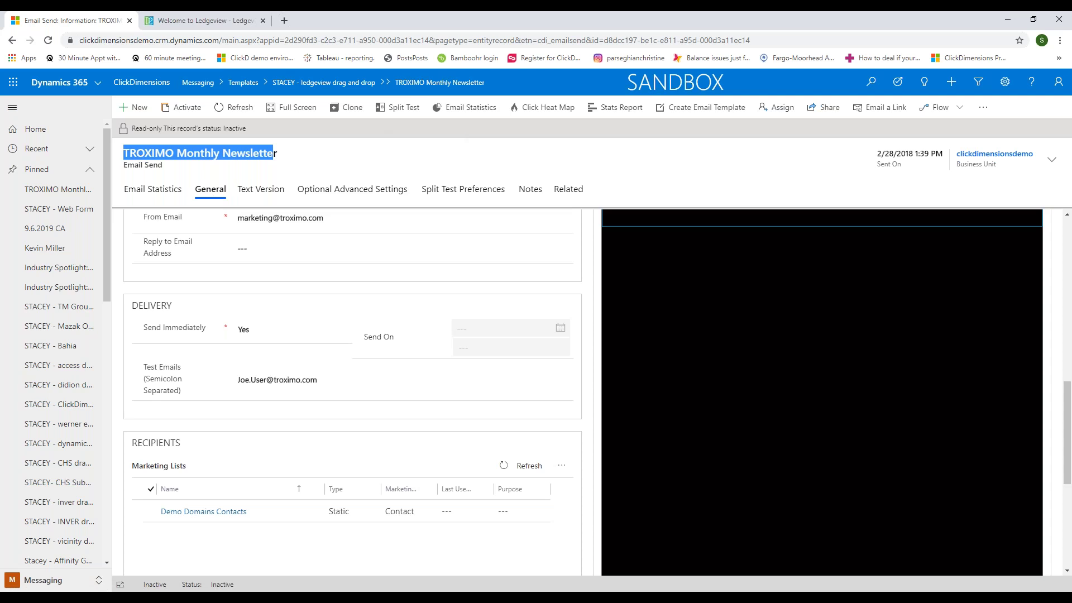
# Open the newsletter's email statistics and examine the overall performance, listed recipients, open rate and click rate
pyautogui.click(446, 111)
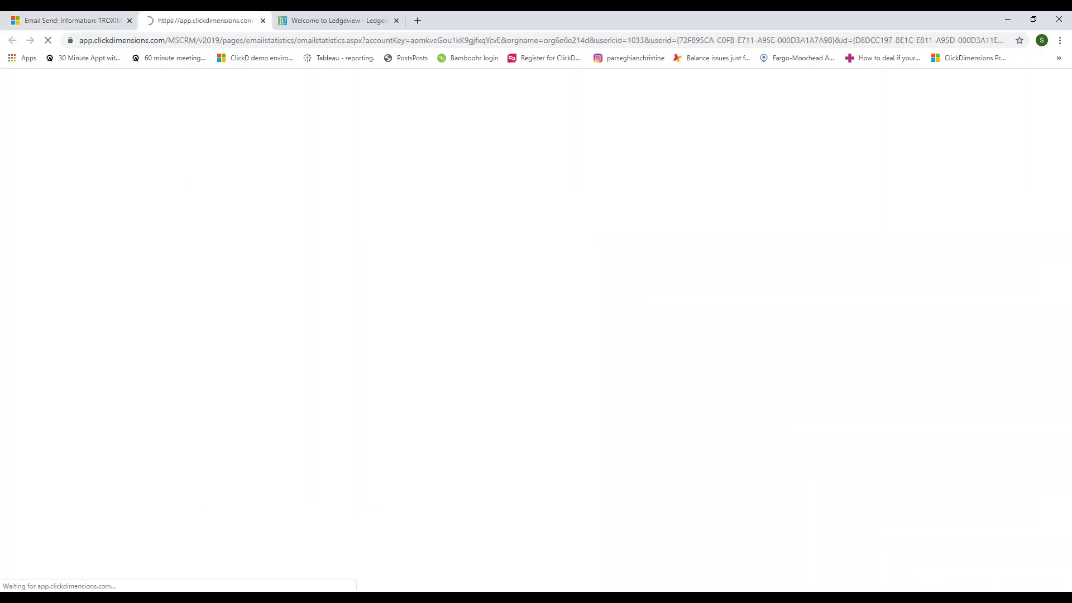
pyautogui.click(36, 23)
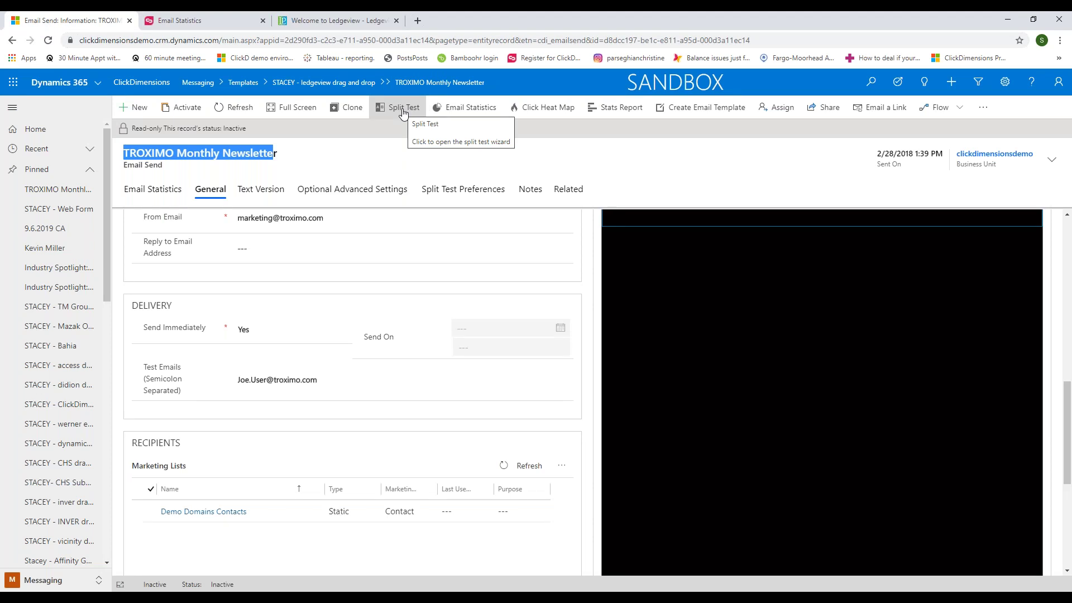
pyautogui.click(199, 23)
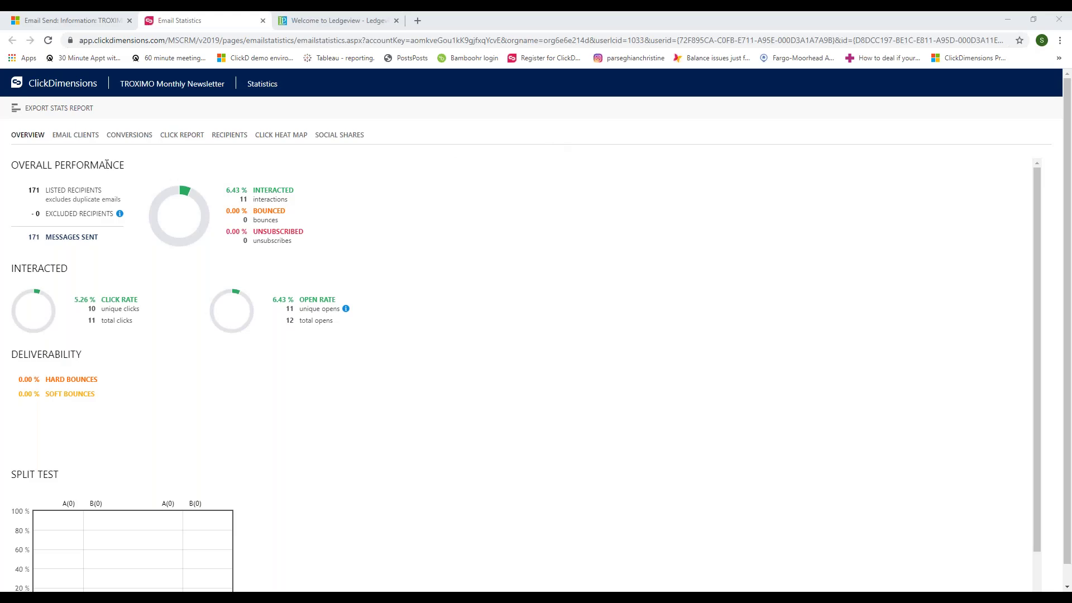
pyautogui.moveTo(108, 165); pyautogui.dragTo(93, 166)
pyautogui.click(89, 167)
pyautogui.doubleClick(29, 190)
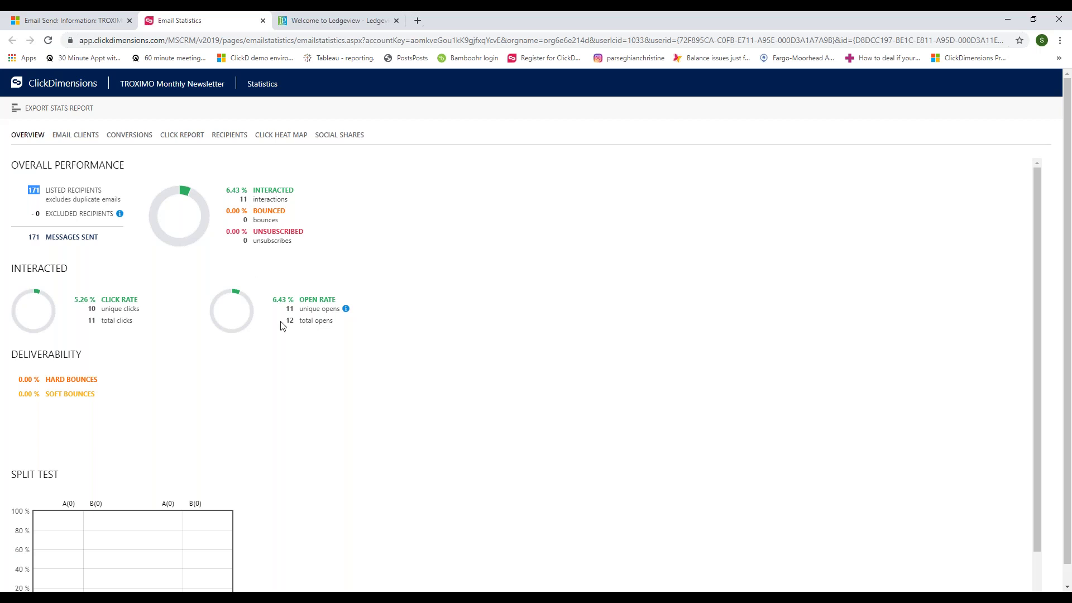
pyautogui.moveTo(276, 298); pyautogui.dragTo(307, 299)
pyautogui.moveTo(74, 299); pyautogui.dragTo(96, 301)
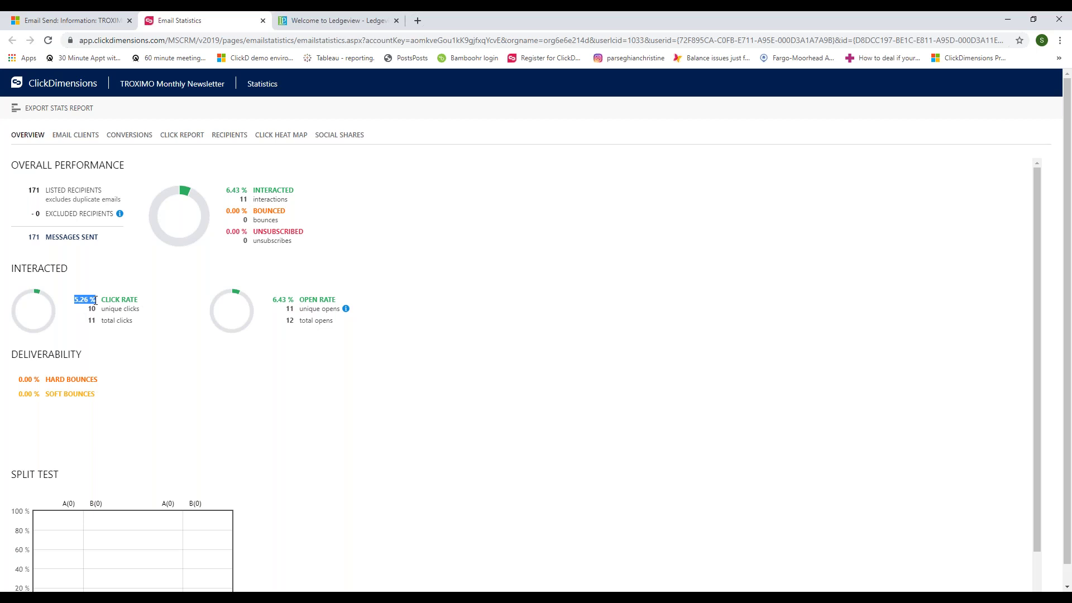
# Examine the email clients breakdown and the conversion statistics for emails delivered, unique clickers and unique opens
pyautogui.click(96, 139)
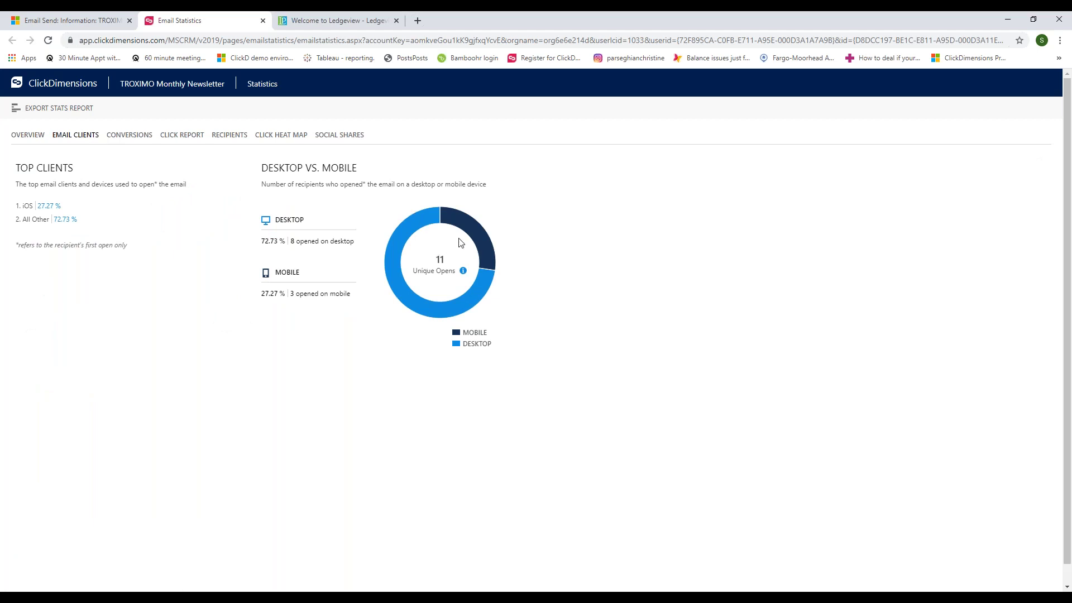
pyautogui.click(128, 138)
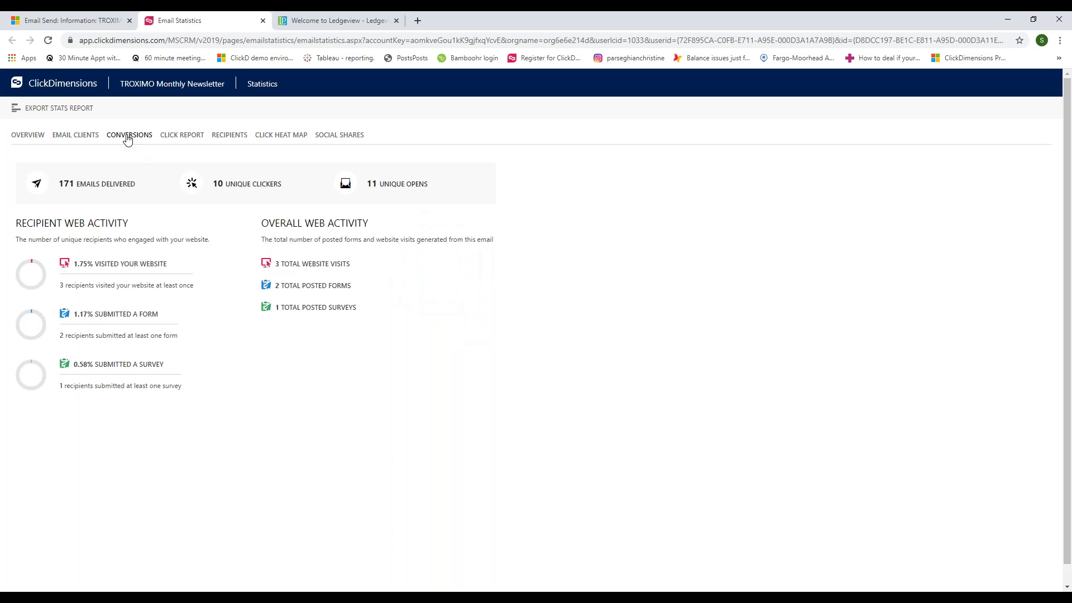
pyautogui.moveTo(135, 184); pyautogui.dragTo(55, 193)
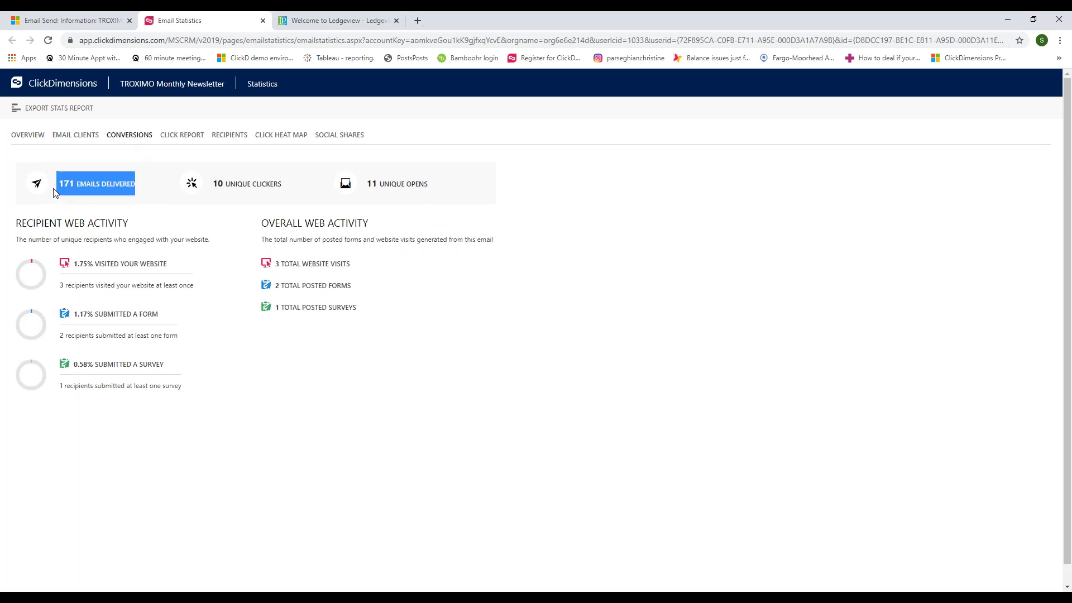
pyautogui.moveTo(282, 184); pyautogui.dragTo(208, 192)
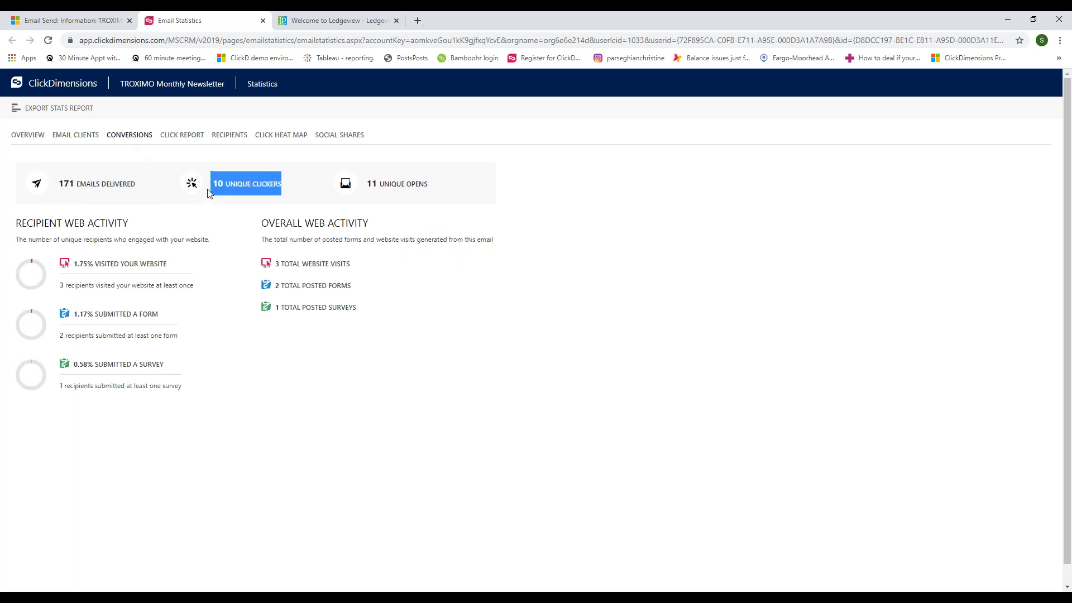
pyautogui.moveTo(444, 183); pyautogui.dragTo(330, 201)
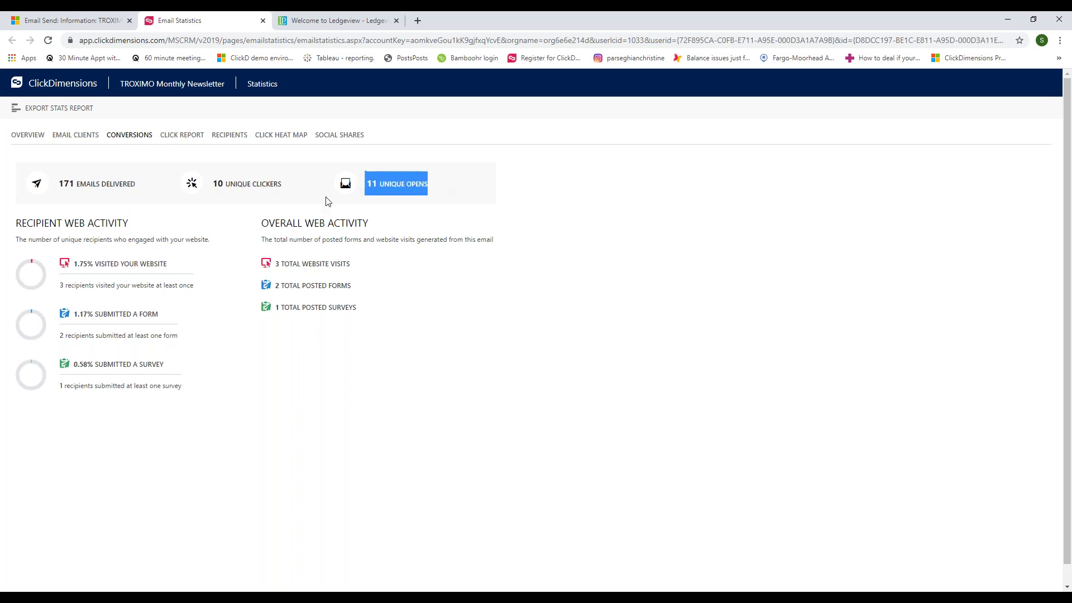
pyautogui.click(389, 199)
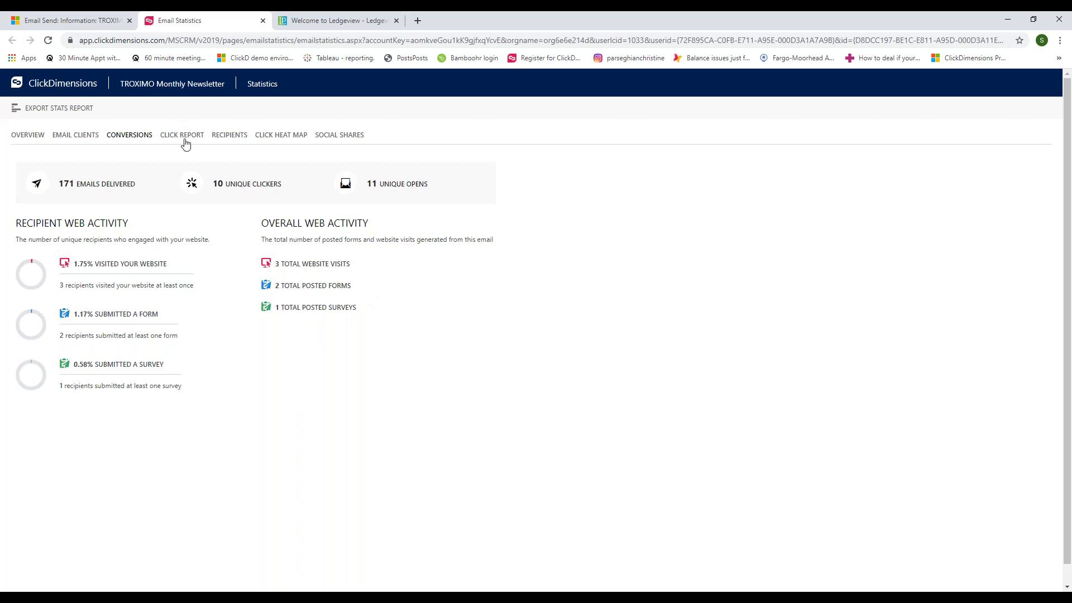
# Review the list of all recipients and inspect the click percentages on the newsletter's click heat map
pyautogui.click(228, 137)
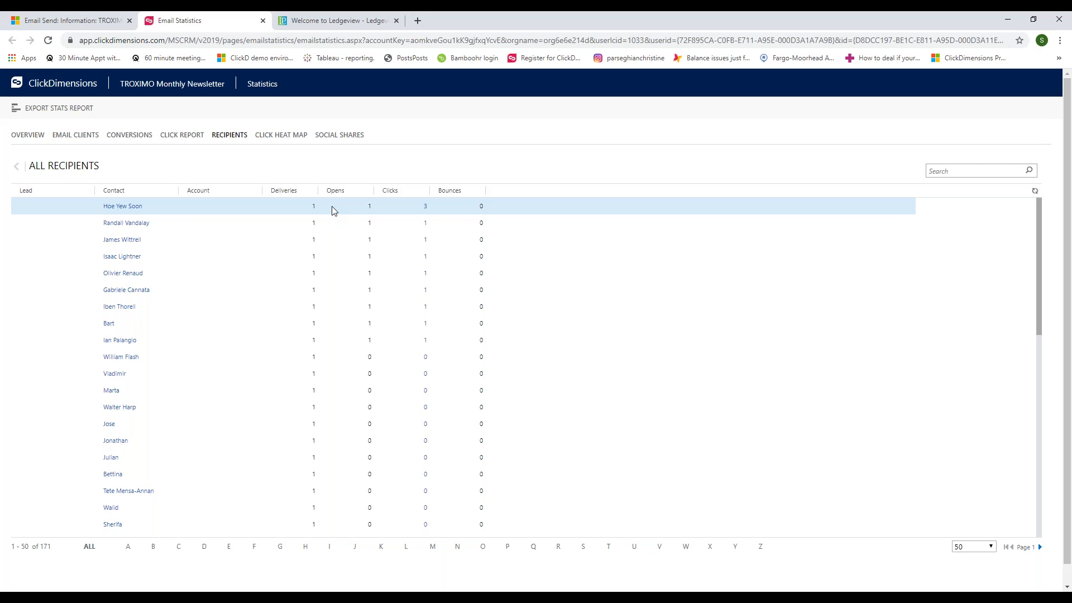
pyautogui.click(287, 140)
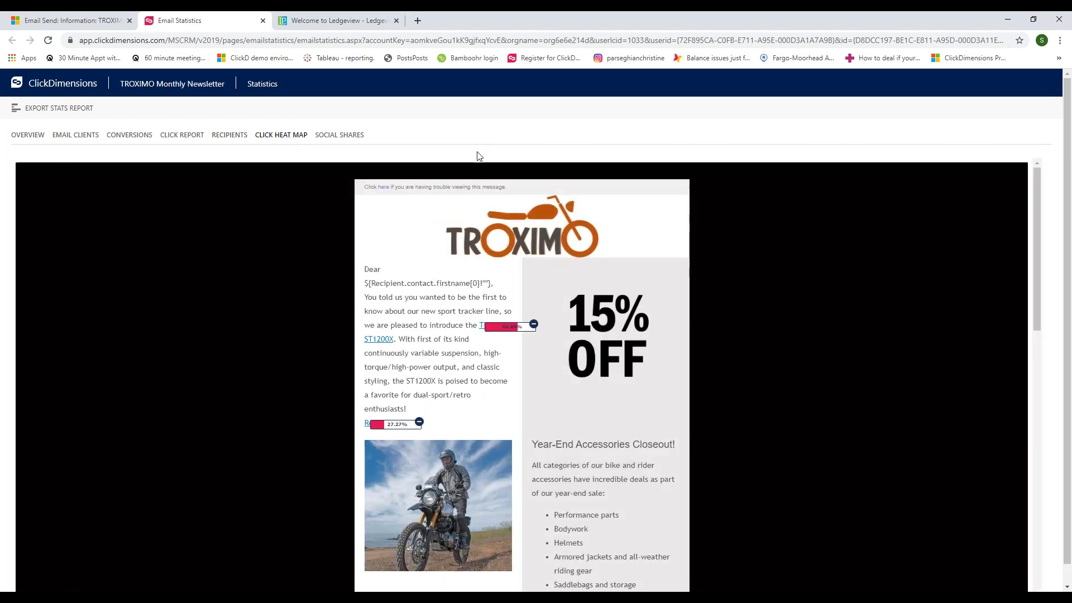
pyautogui.moveTo(535, 327)
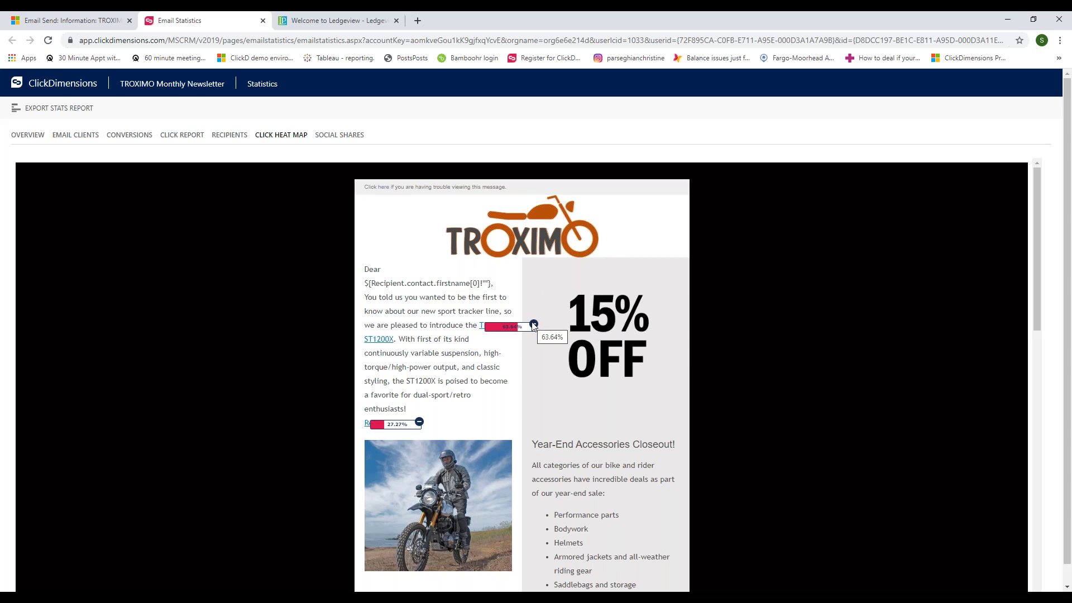
pyautogui.click(533, 325)
pyautogui.click(419, 422)
pyautogui.click(375, 428)
pyautogui.click(490, 331)
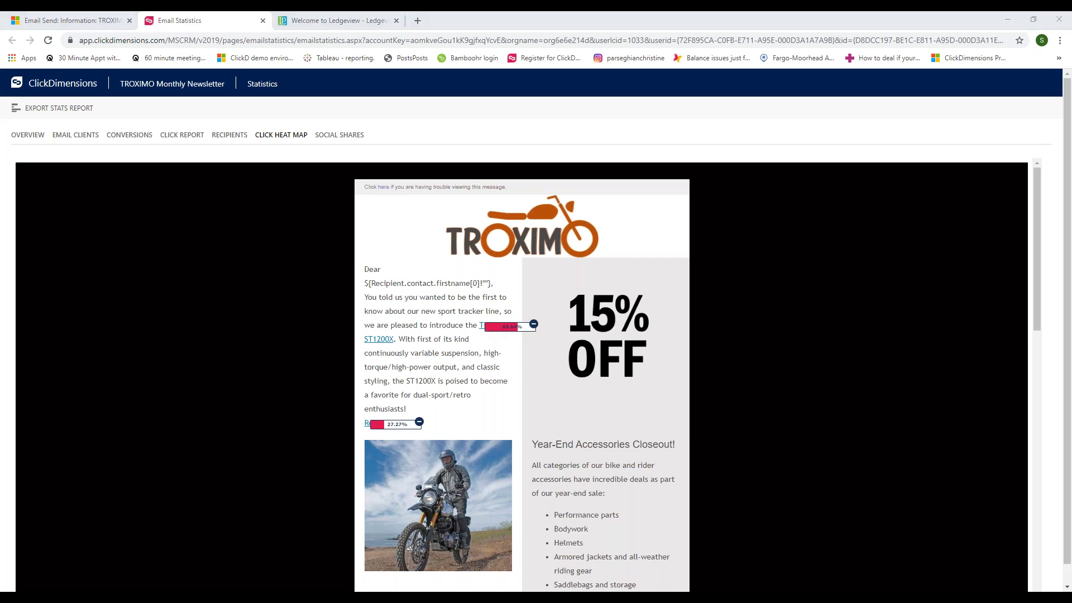
pyautogui.click(188, 138)
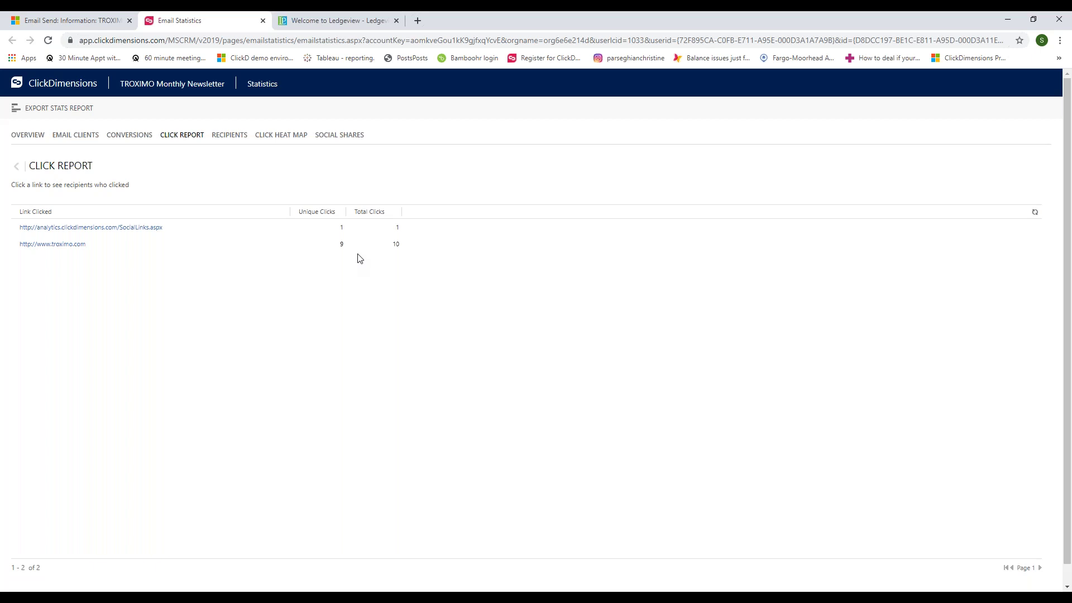
pyautogui.click(141, 250)
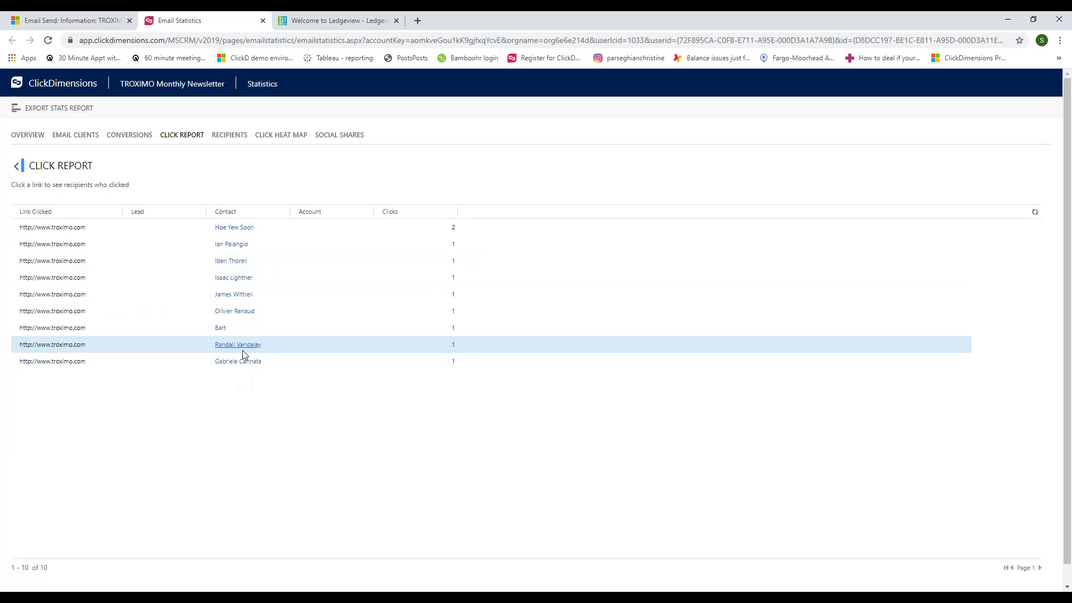
pyautogui.click(251, 226)
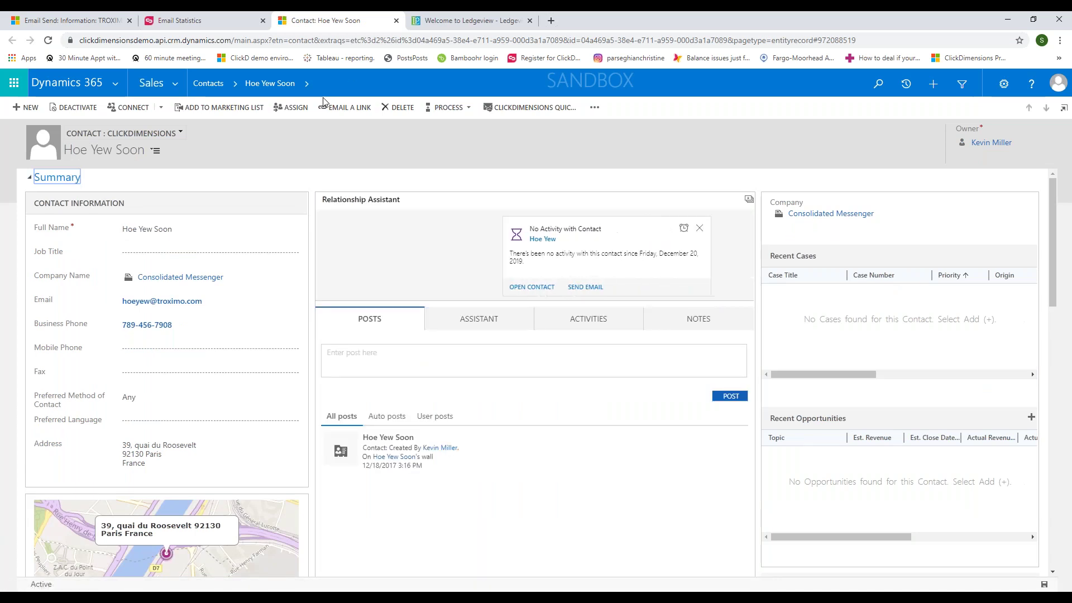
# Return to the email send record, open the pinned contact below 9.6.2019 CA and review that contact's related Sent Emails
pyautogui.click(54, 21)
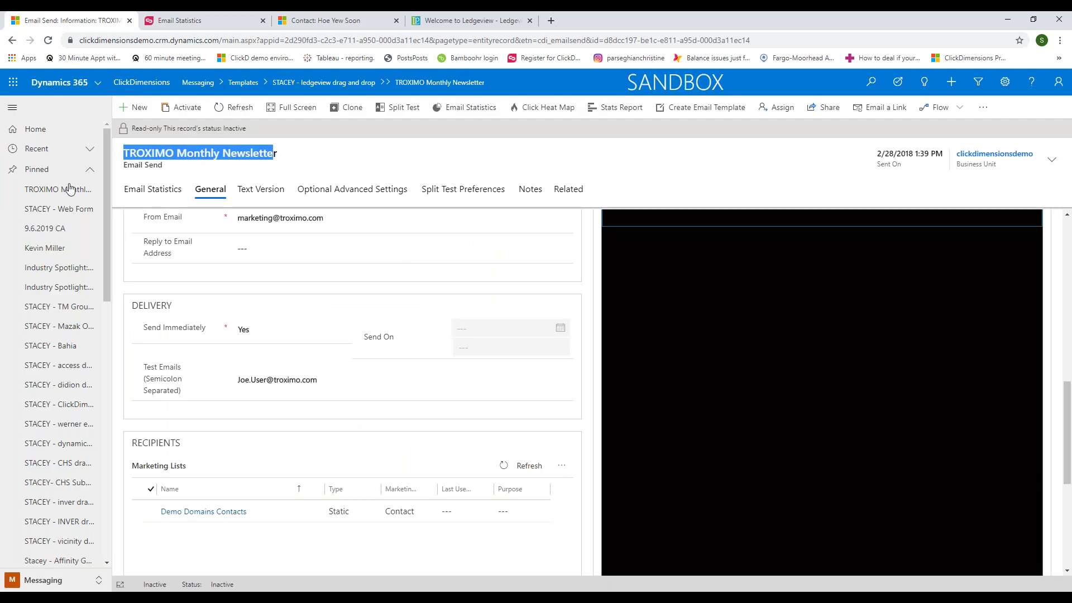
pyautogui.click(54, 250)
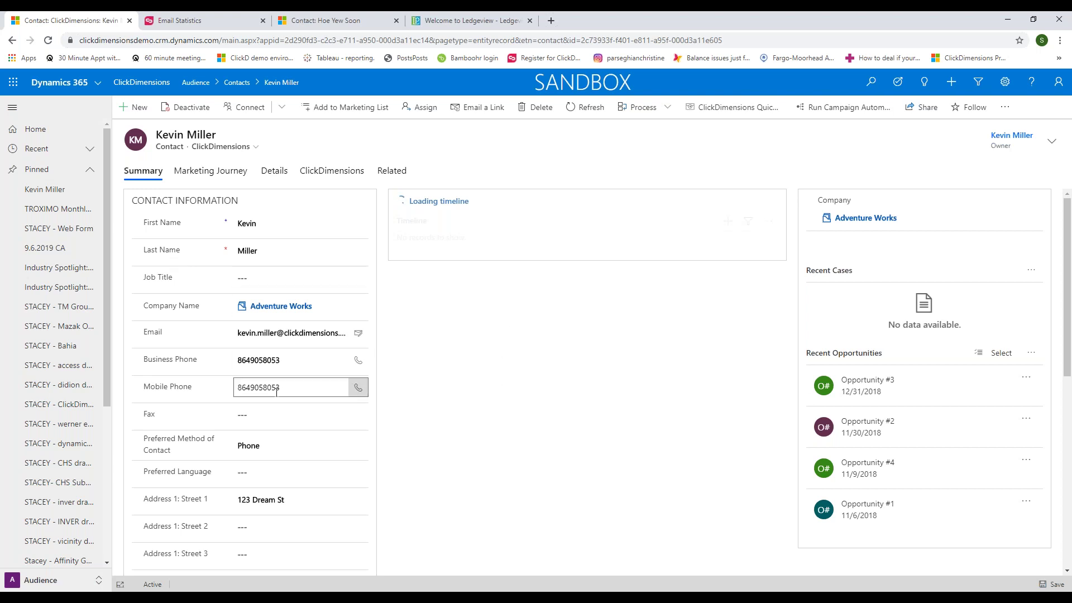
pyautogui.scroll(-4, 256, 467)
pyautogui.scroll(4, 258, 472)
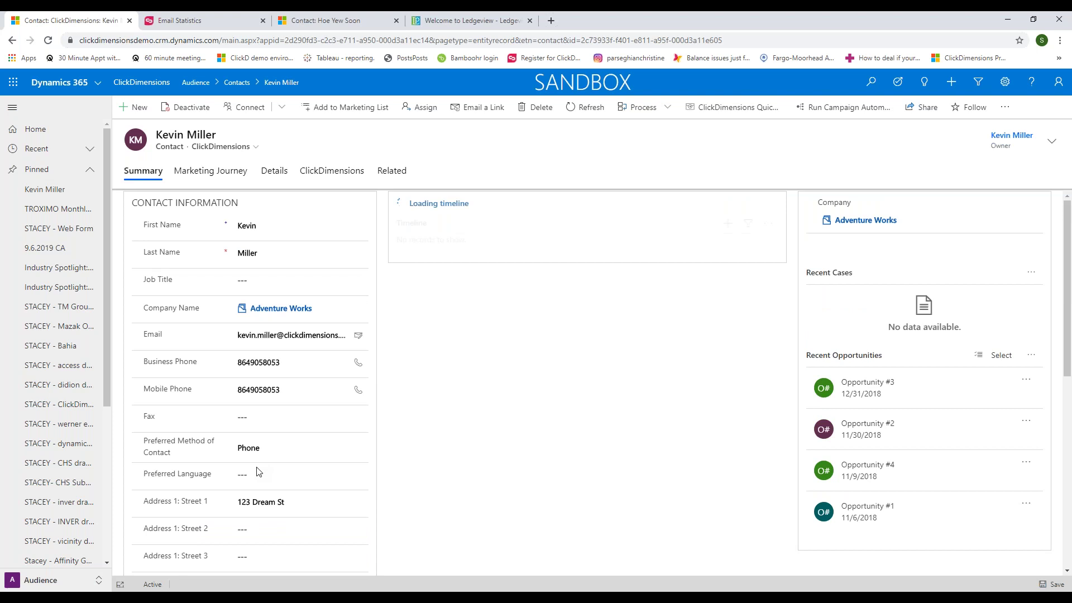
pyautogui.click(397, 172)
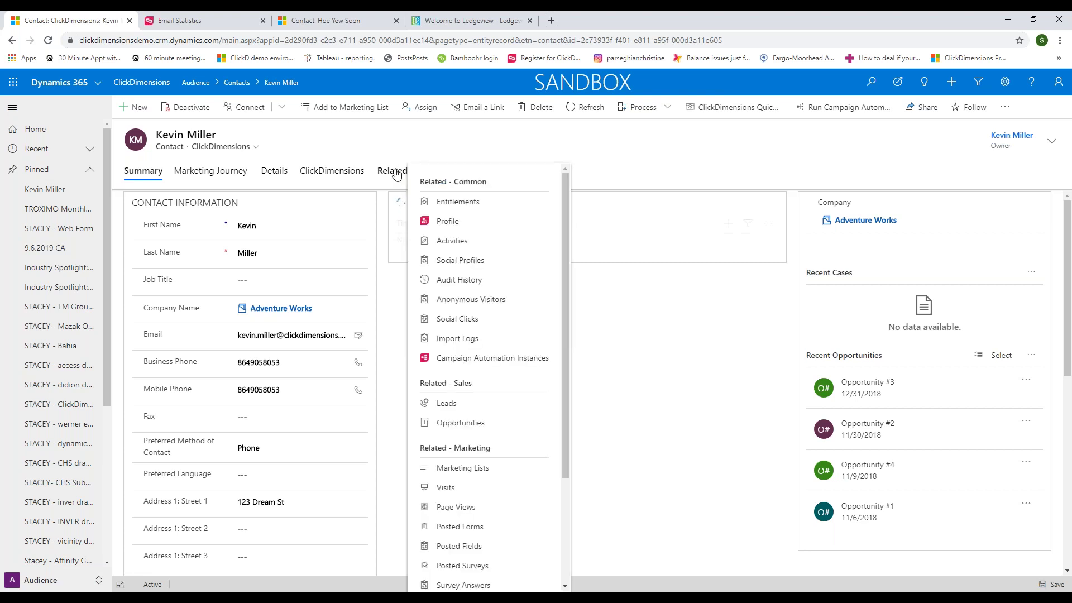
pyautogui.scroll(-5, 508, 483)
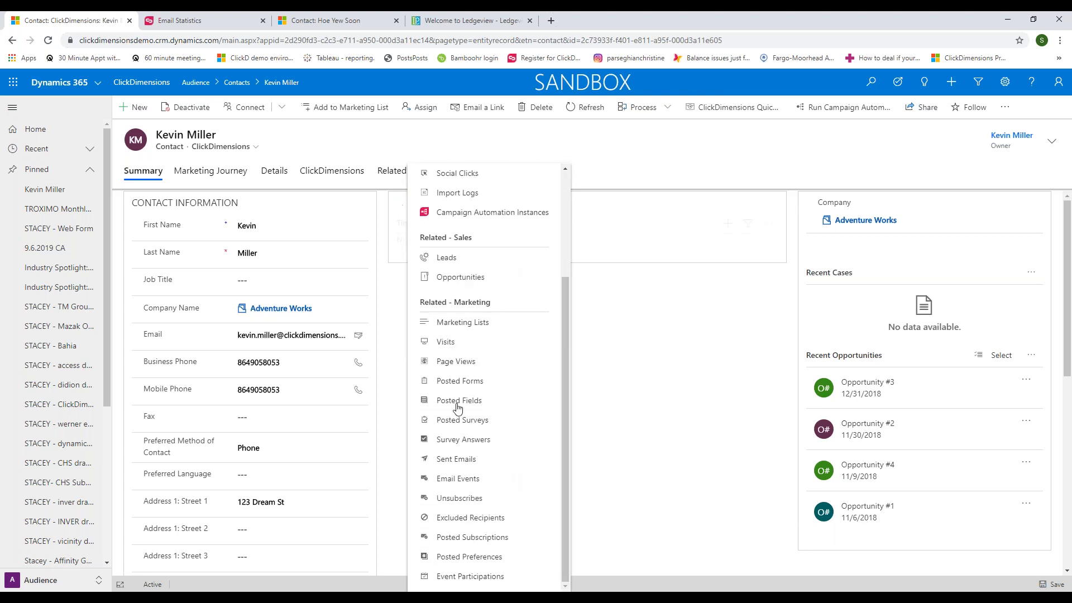
pyautogui.click(459, 462)
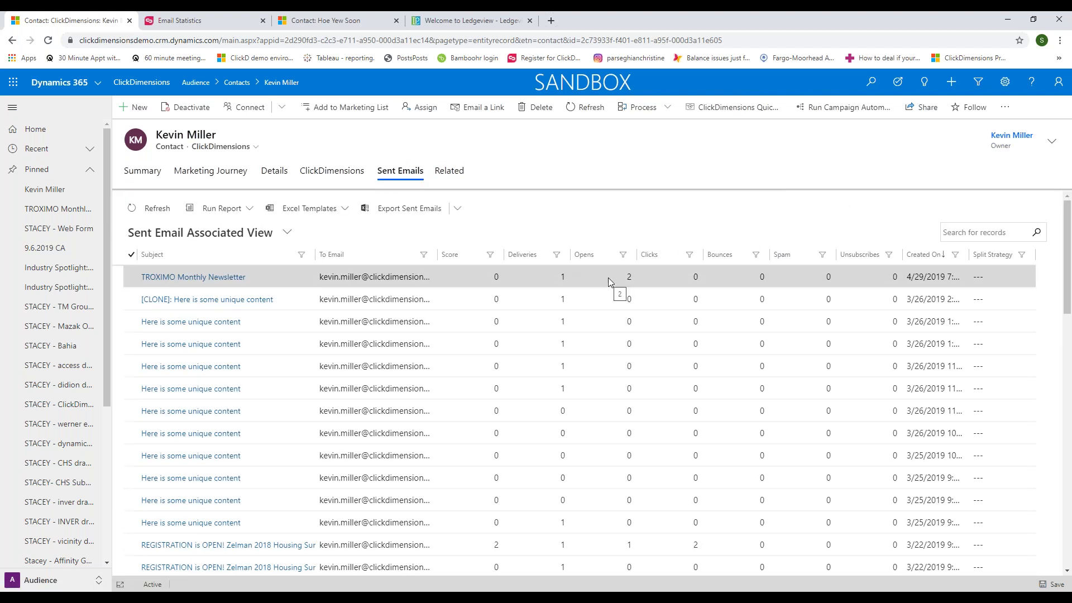
pyautogui.scroll(-1, 670, 522)
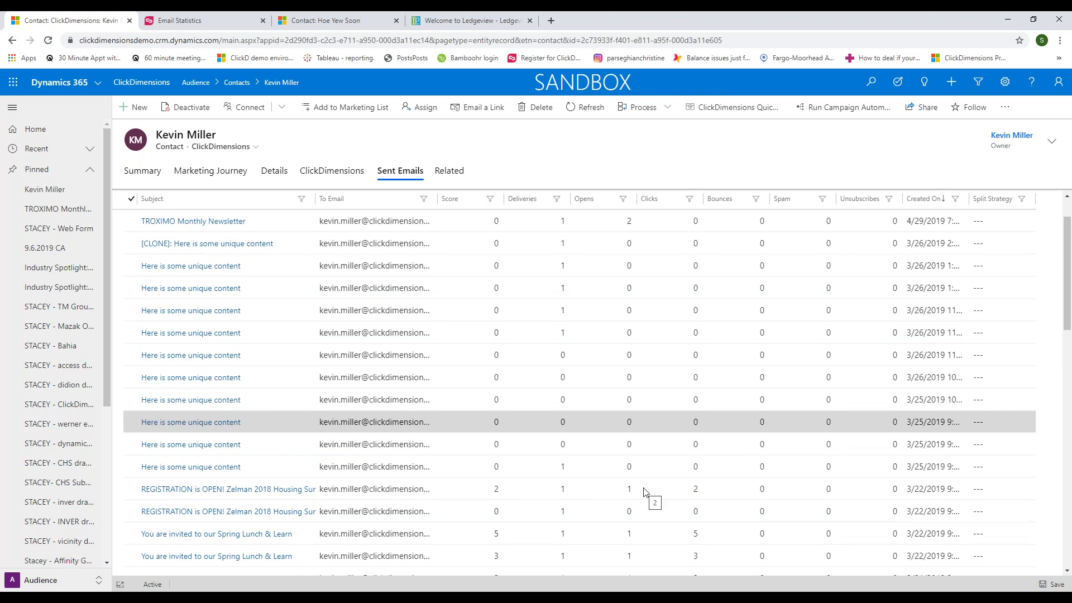
# Open the contact's related Page Views and look through the recorded website and form visits
pyautogui.click(451, 173)
pyautogui.scroll(-2, 567, 553)
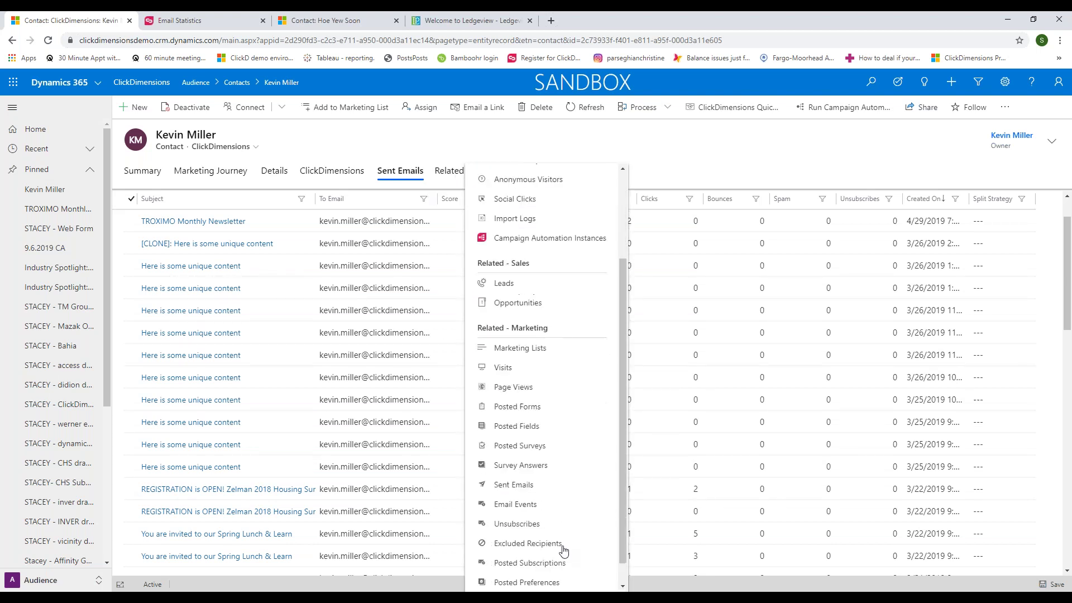
pyautogui.scroll(-1, 563, 552)
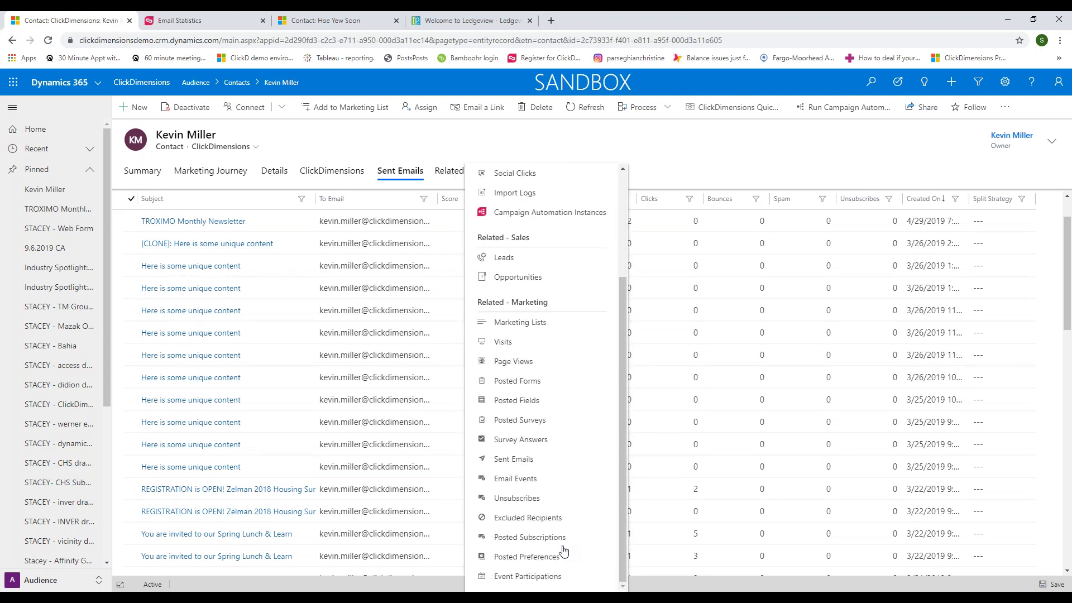
pyautogui.click(510, 362)
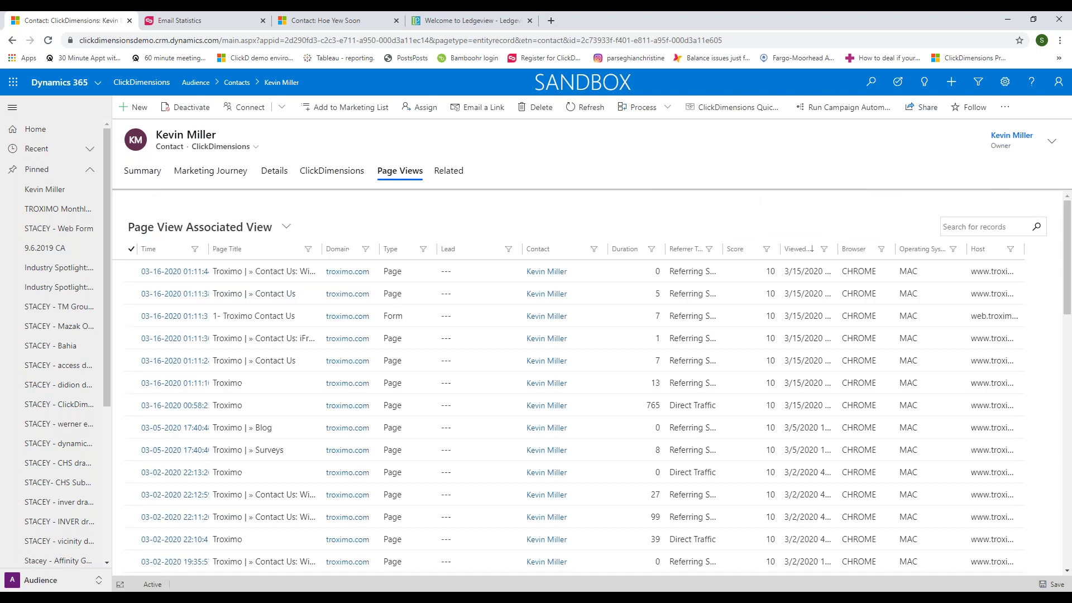
pyautogui.scroll(-6, 581, 386)
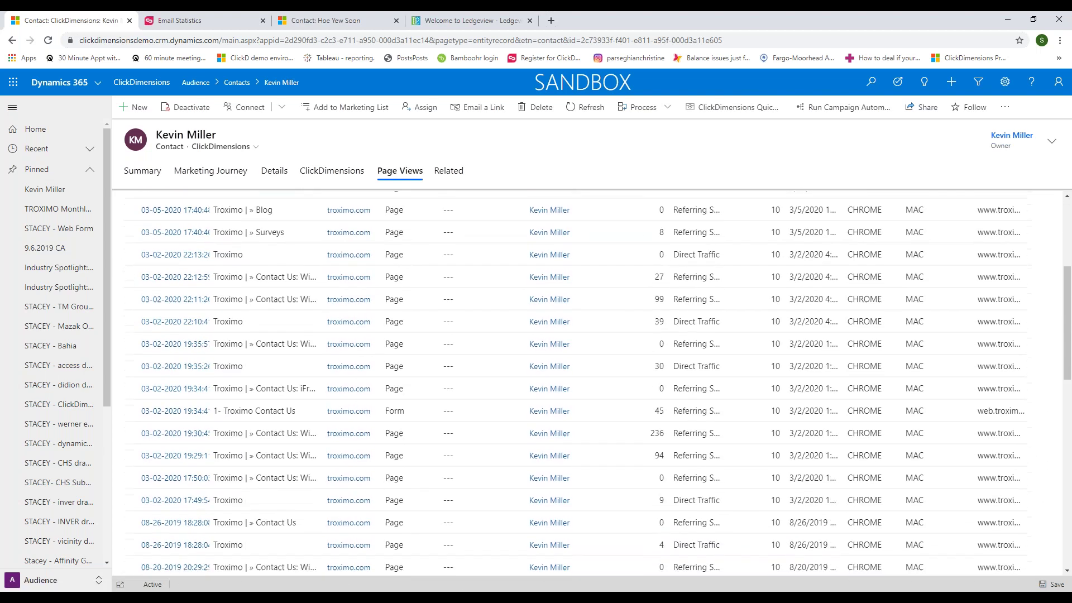
pyautogui.scroll(-5, 581, 385)
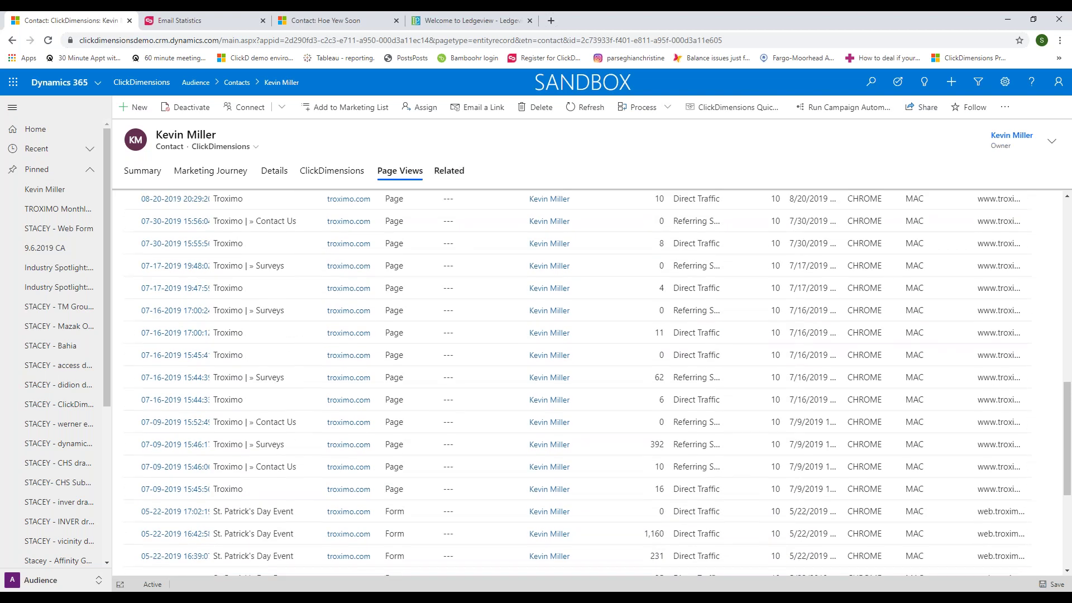
# Review the contact's related Posted Forms and open the contact's related Event Participations
pyautogui.click(450, 169)
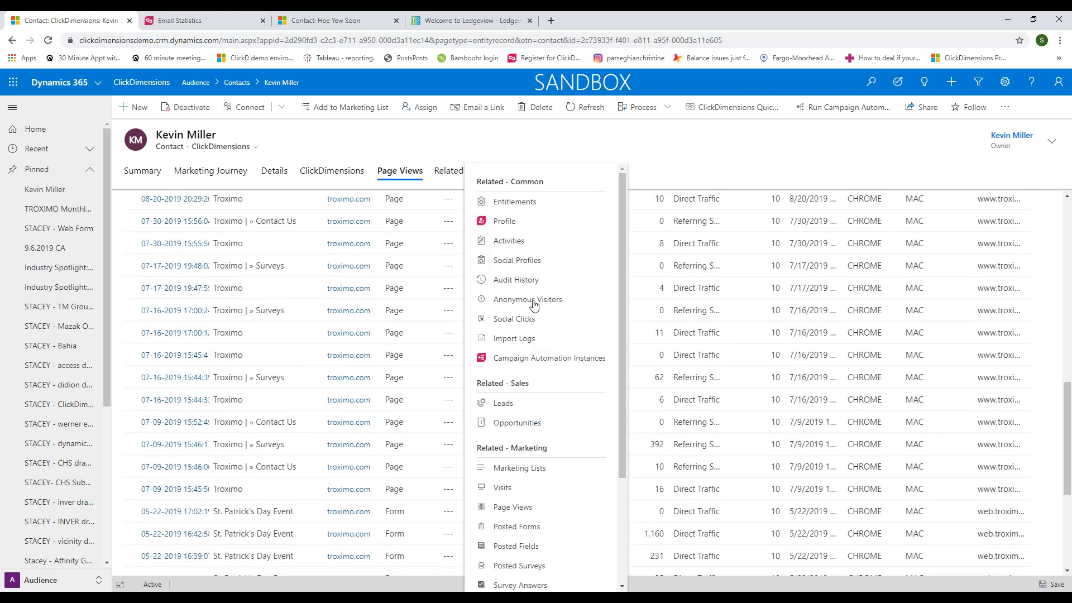
pyautogui.click(508, 527)
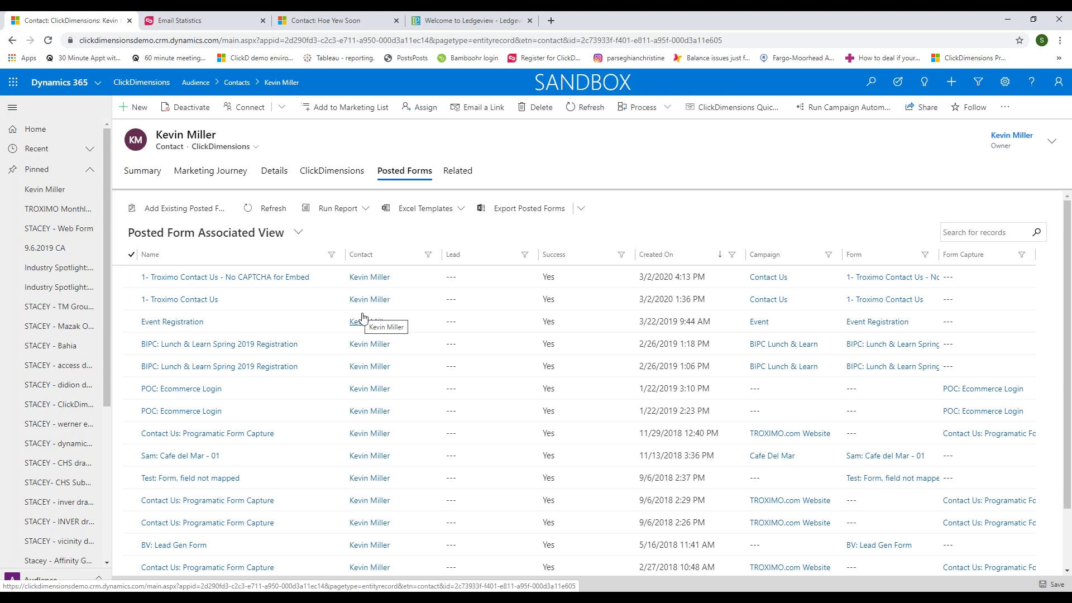
pyautogui.click(460, 175)
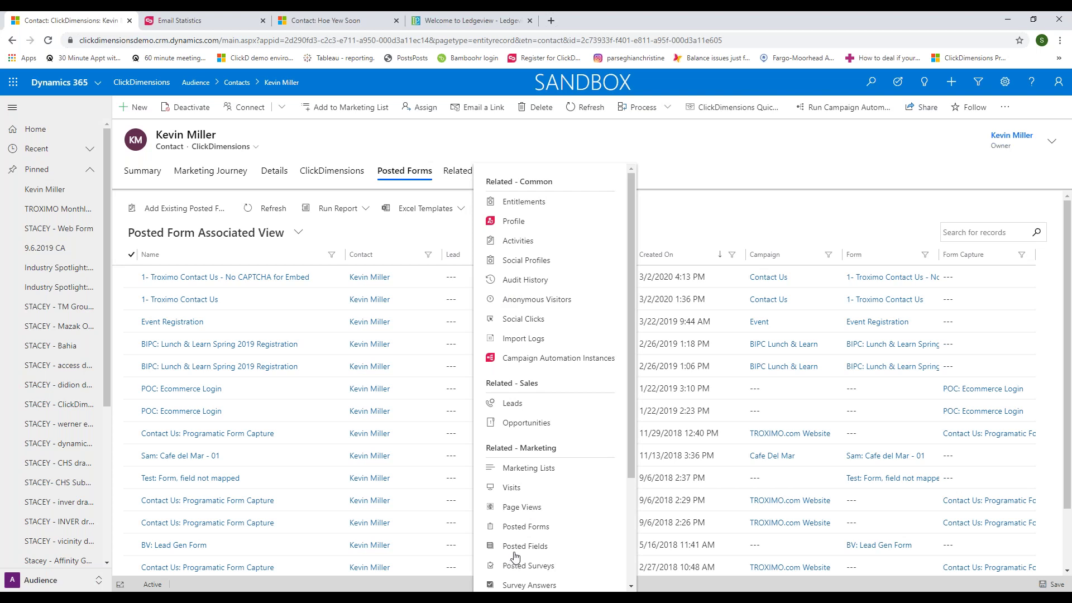
pyautogui.scroll(-3, 519, 547)
pyautogui.click(525, 577)
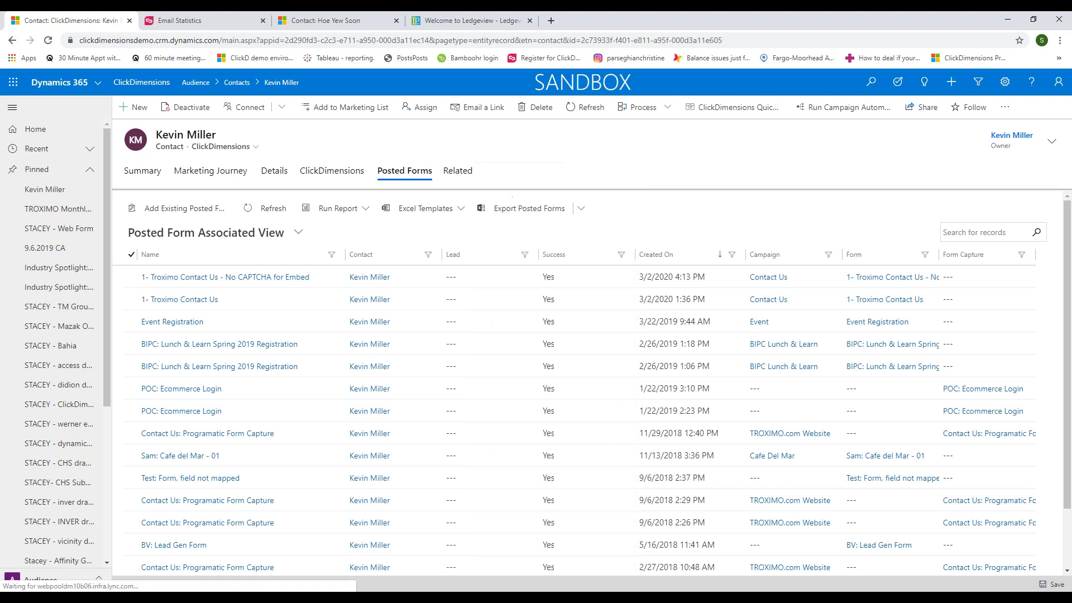
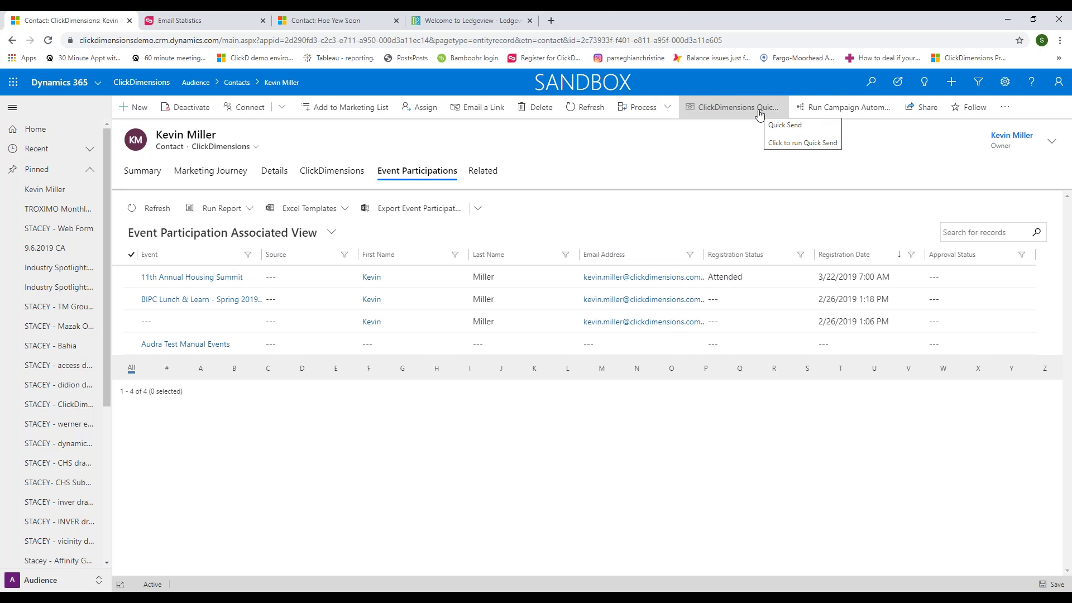
# Start a ClickDimensions Quick Send to the contact and choose the freestyle email template
pyautogui.click(748, 106)
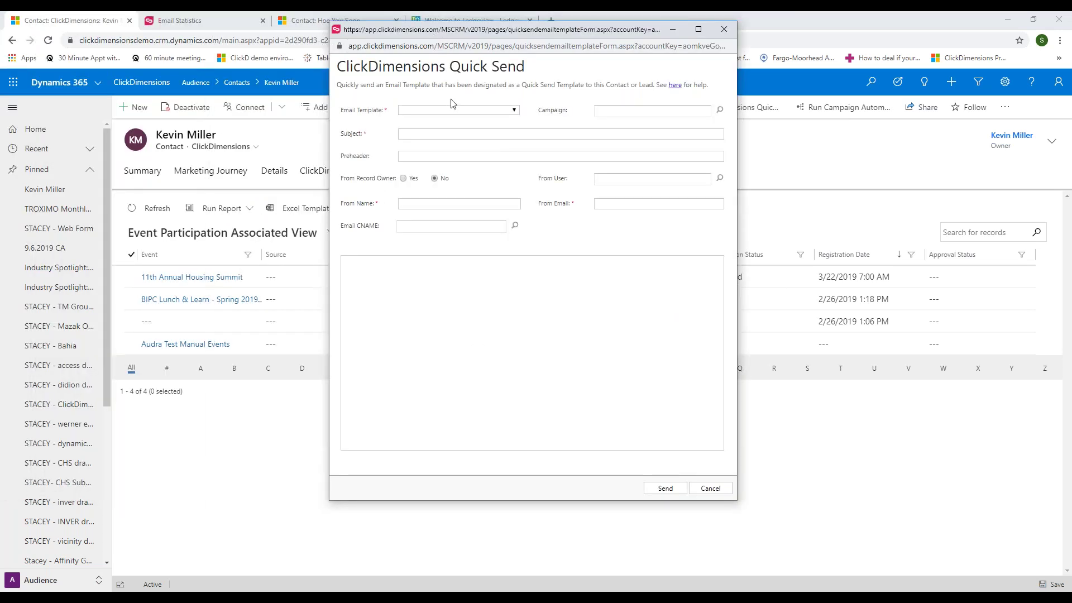
pyautogui.click(443, 110)
pyautogui.scroll(-5, 450, 256)
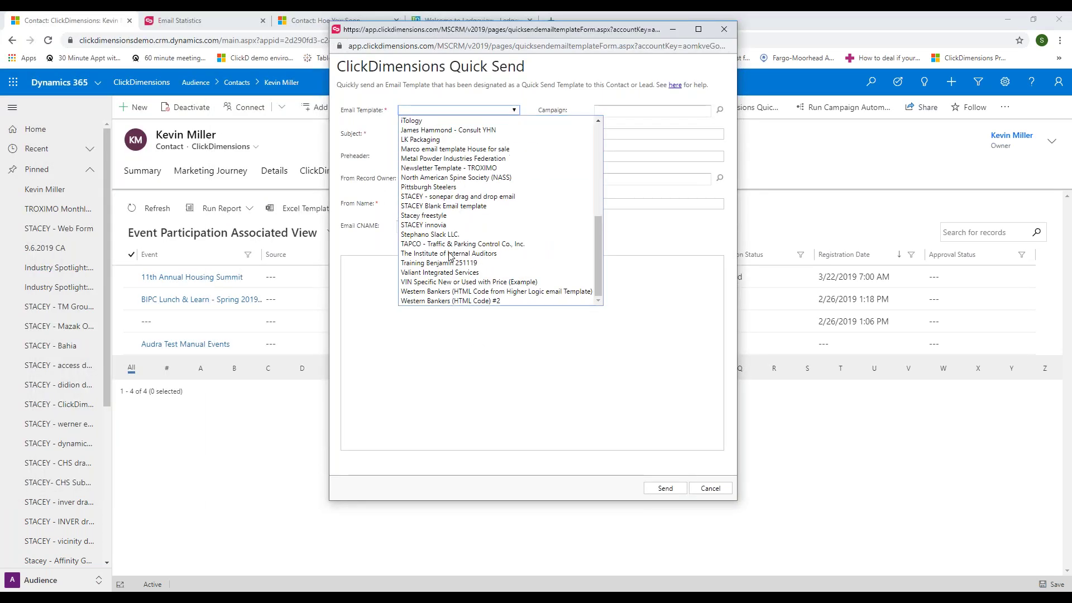
pyautogui.scroll(8, 450, 255)
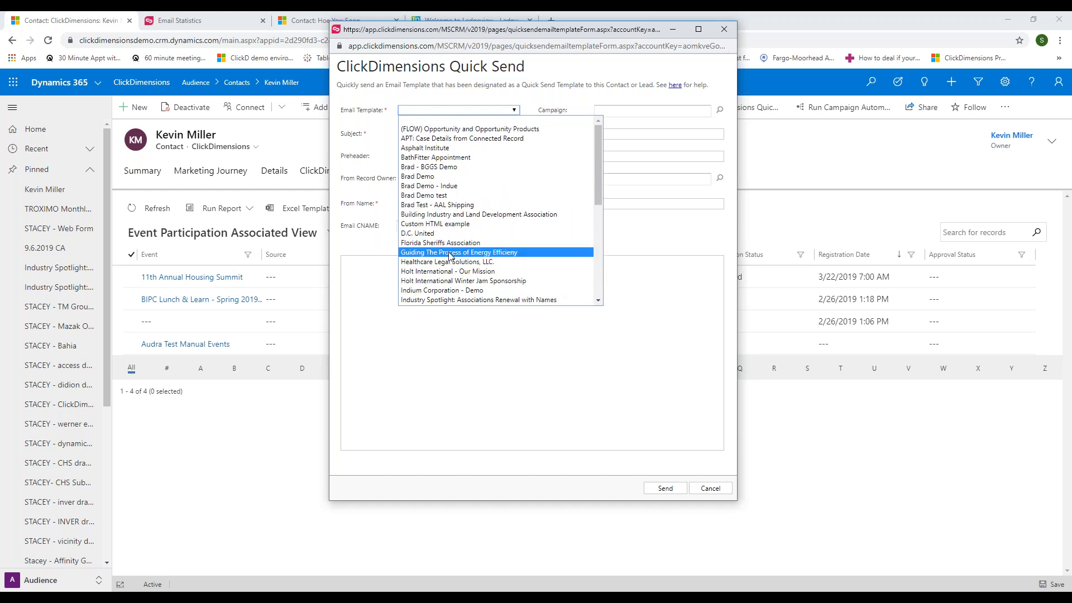
pyautogui.scroll(-8, 450, 255)
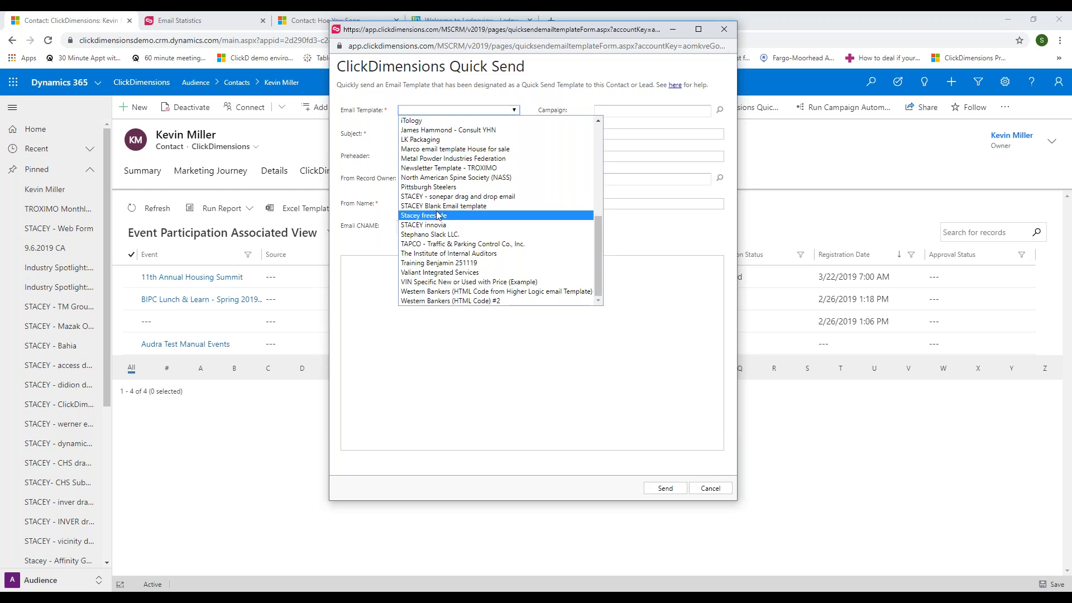
pyautogui.click(481, 217)
# Replace the Quick Send email's subject with "Have a great week!"
pyautogui.doubleClick(426, 135)
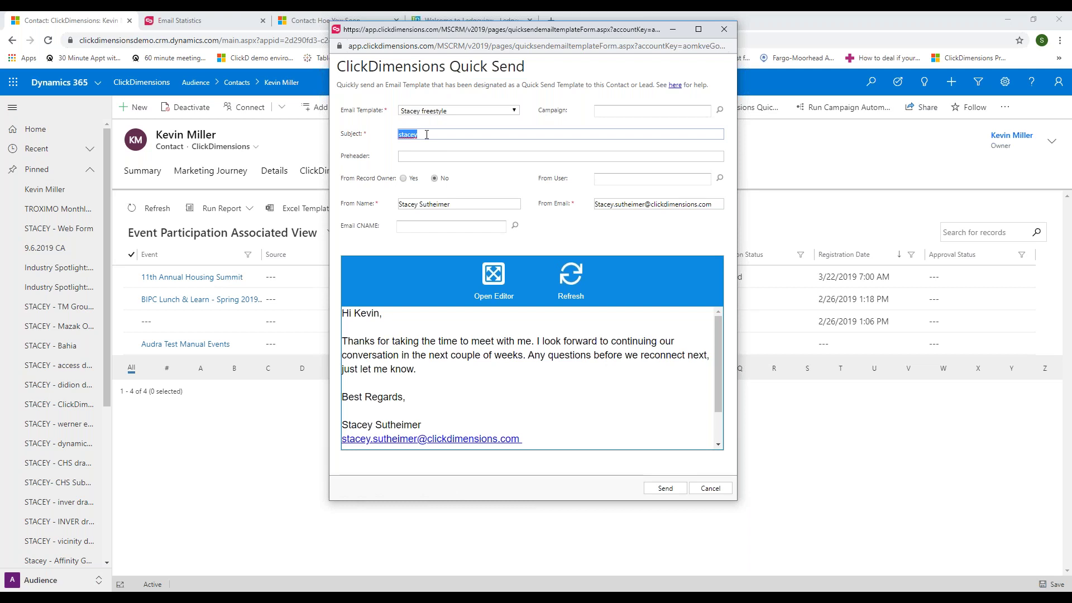
pyautogui.write('H')
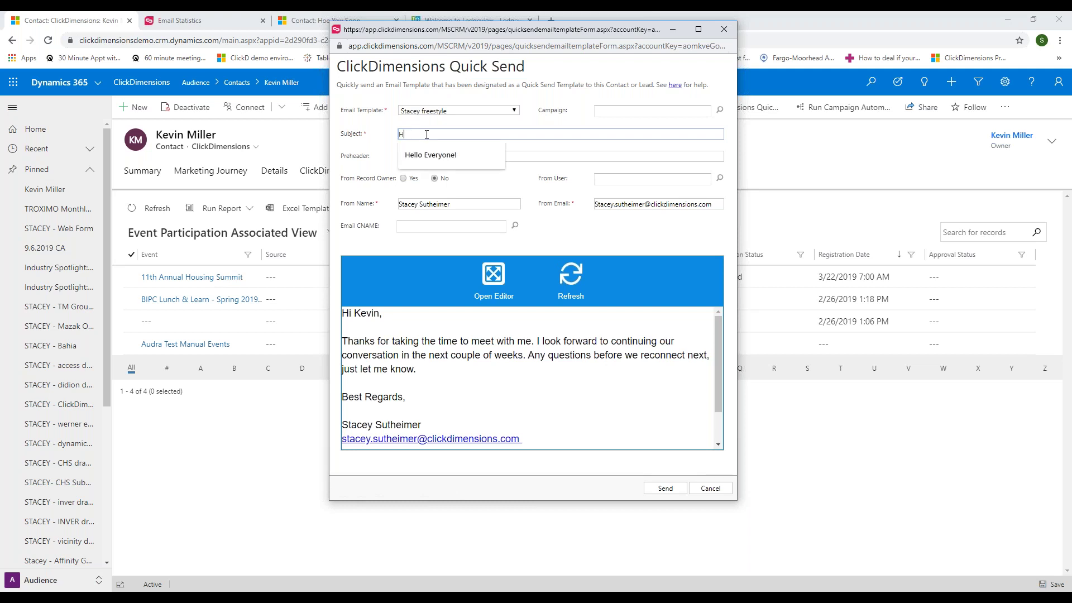
pyautogui.write('ave a great week!')
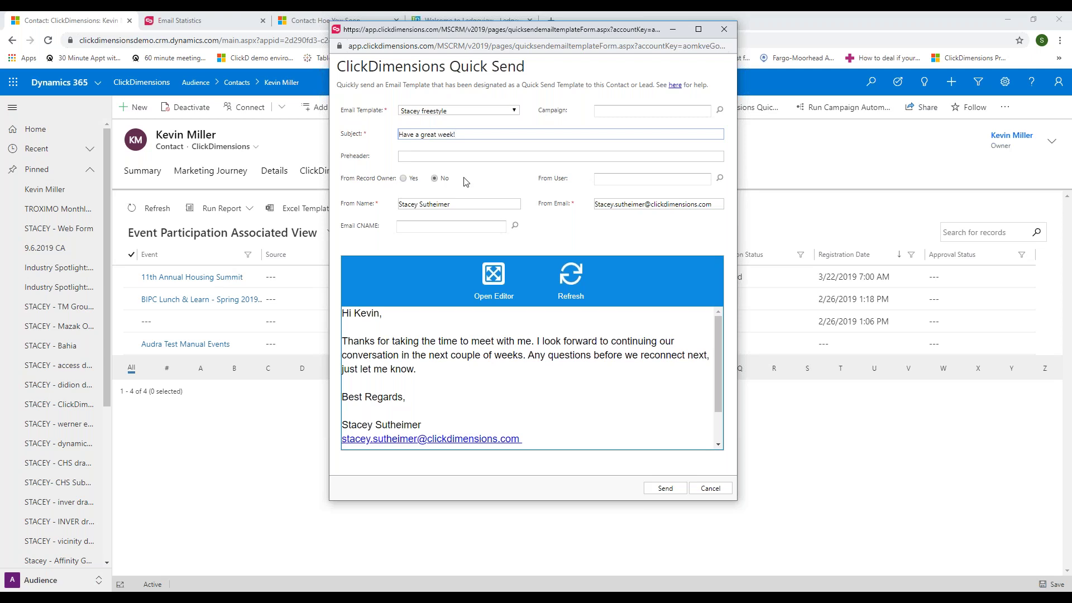
# Replace the message's closing "Best Regards," with "Have a great week!", save it, and check the refreshed preview before closing Quick Send without sending
pyautogui.click(499, 281)
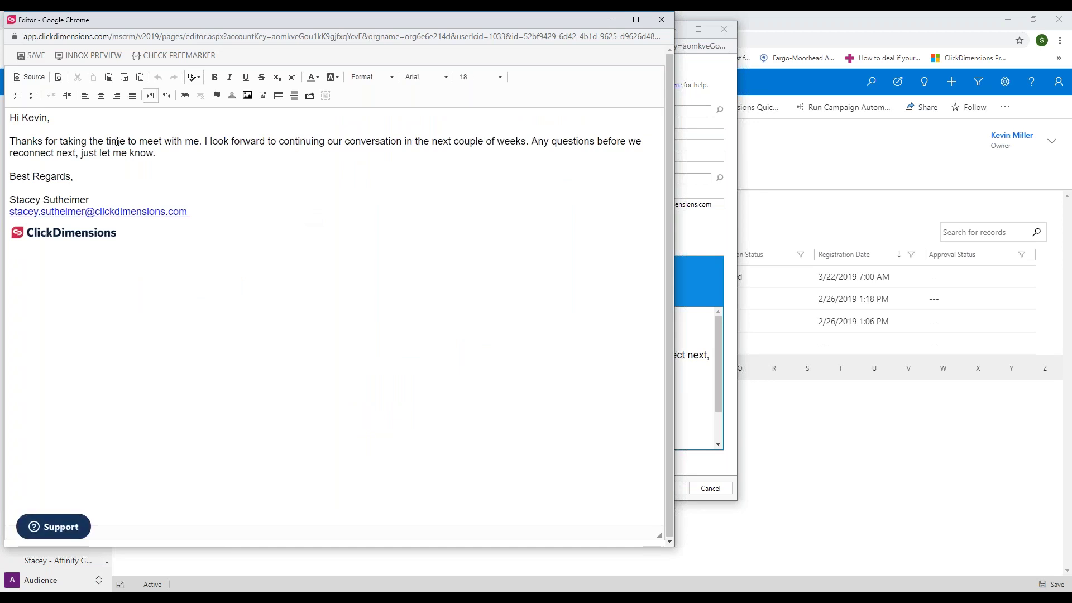
pyautogui.tripleClick(60, 177)
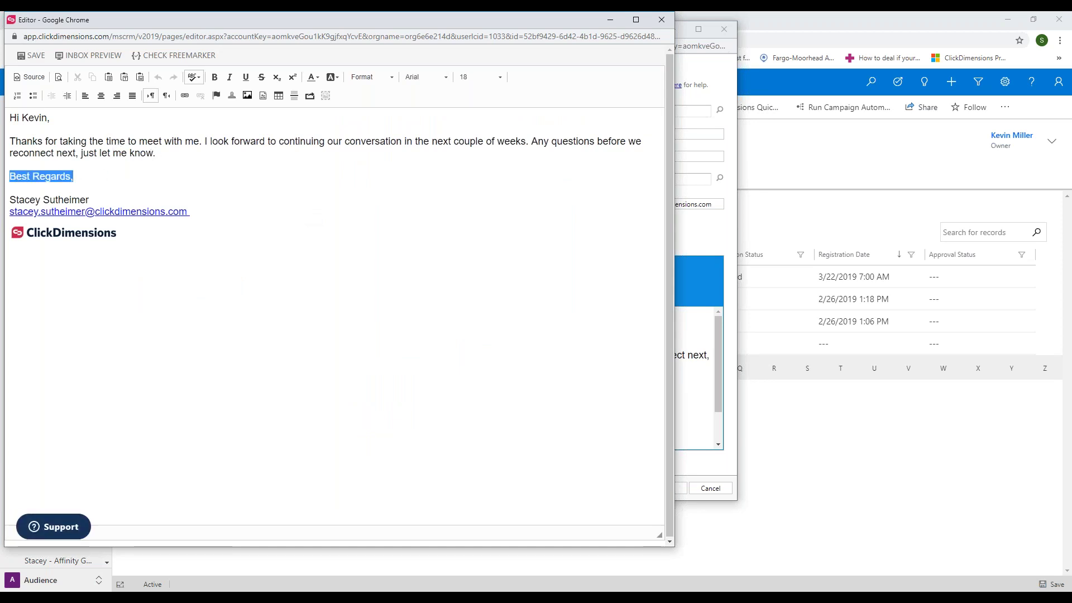
pyautogui.write('Have ')
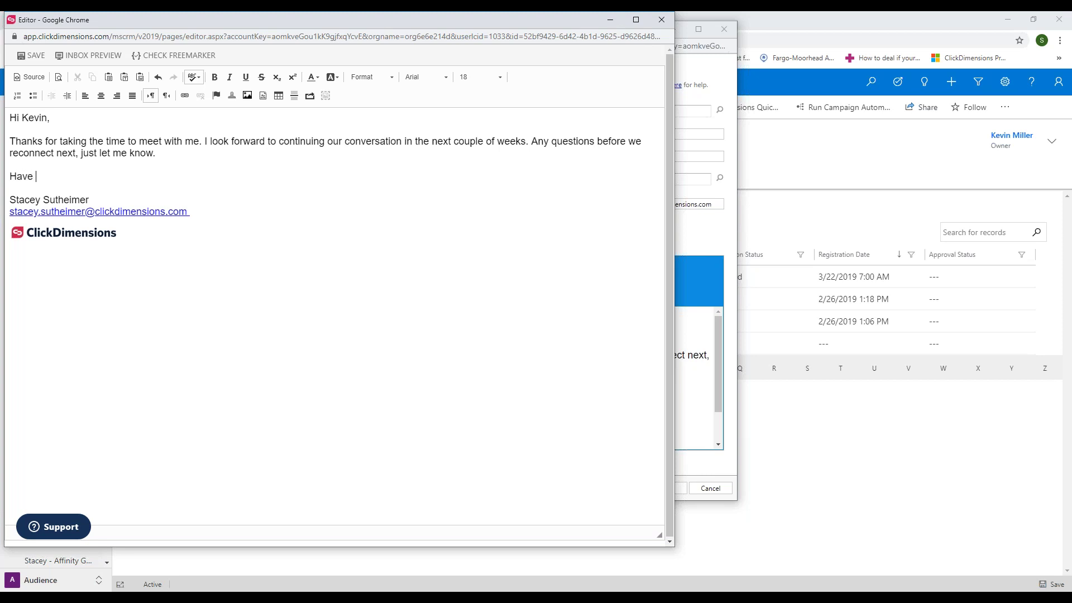
pyautogui.write('a great week!')
pyautogui.click(31, 56)
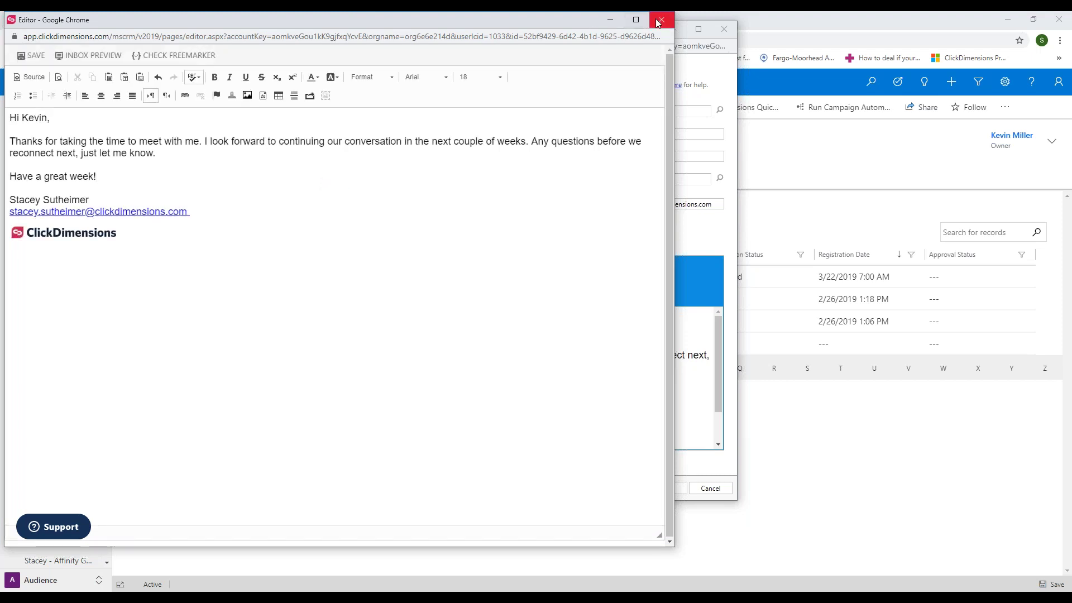
pyautogui.click(662, 19)
pyautogui.click(580, 279)
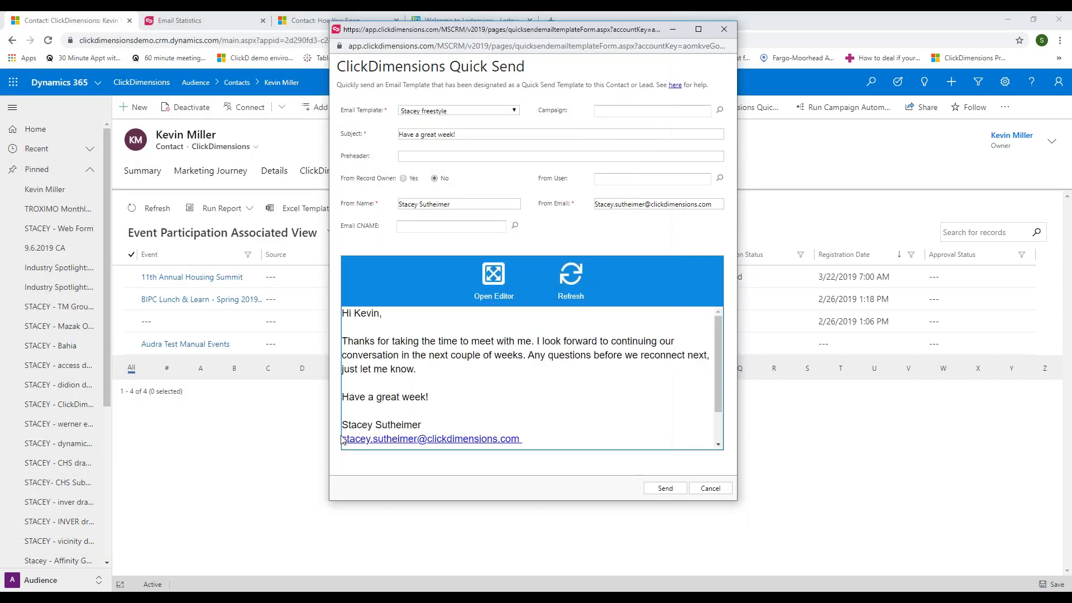
pyautogui.scroll(-2, 657, 447)
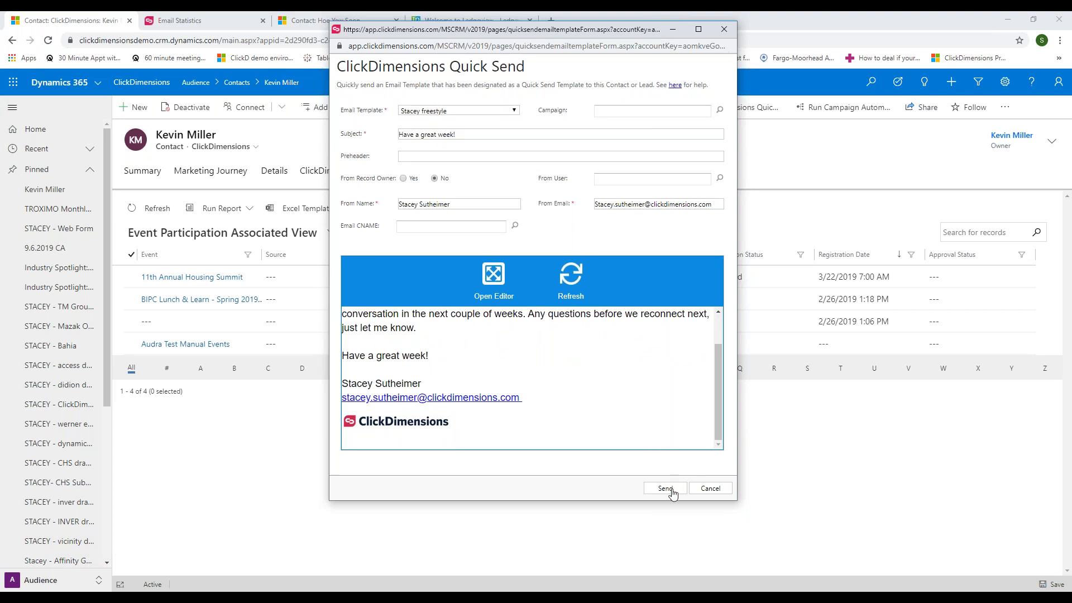
pyautogui.click(725, 29)
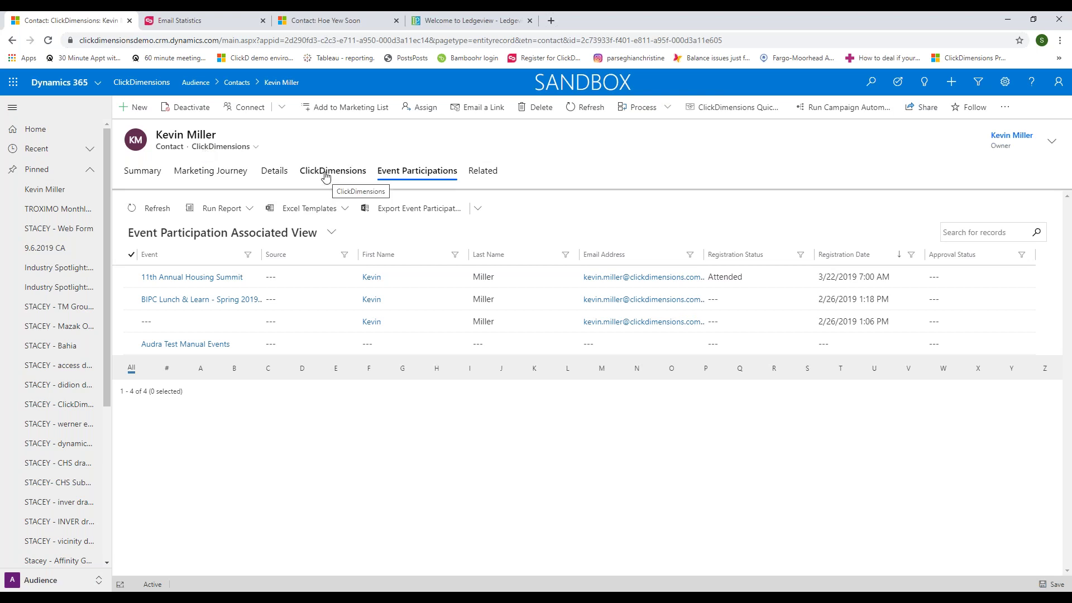
# Open the pinned 9.6.2019 CA campaign automation and show its builder in a maximized window
pyautogui.click(52, 251)
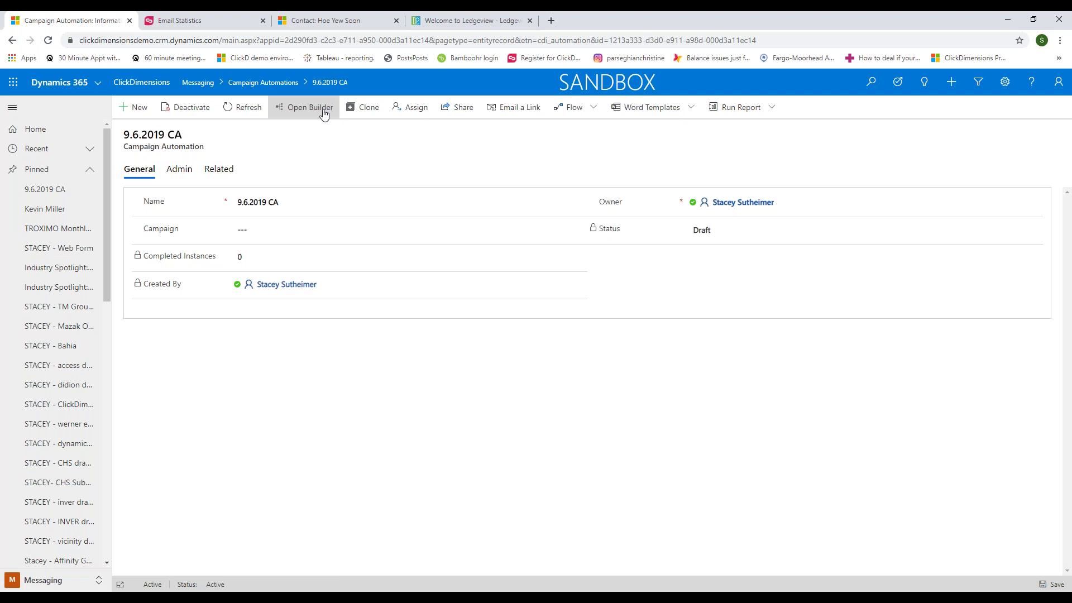
pyautogui.click(316, 112)
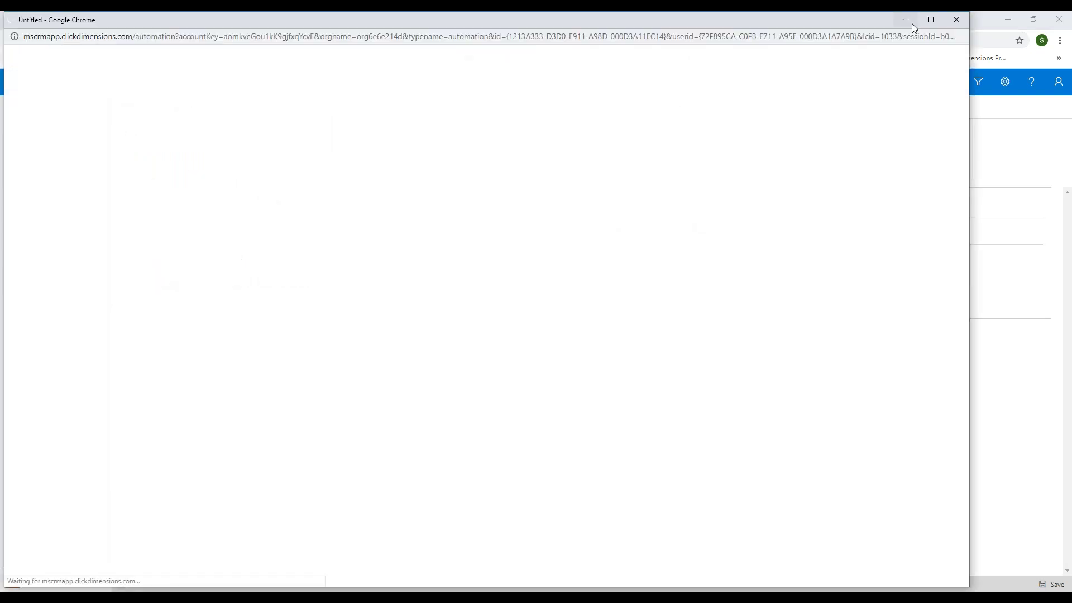
pyautogui.click(932, 20)
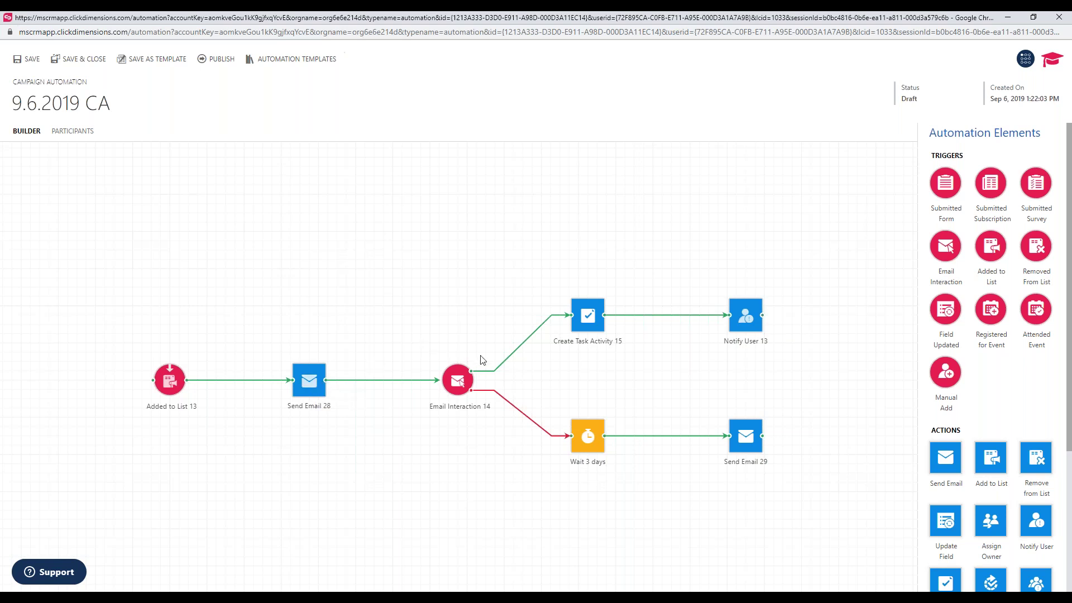
# Inspect the settings of the Wait 3 days timer and the Send Email 29 action on the non-interaction branch
pyautogui.click(587, 451)
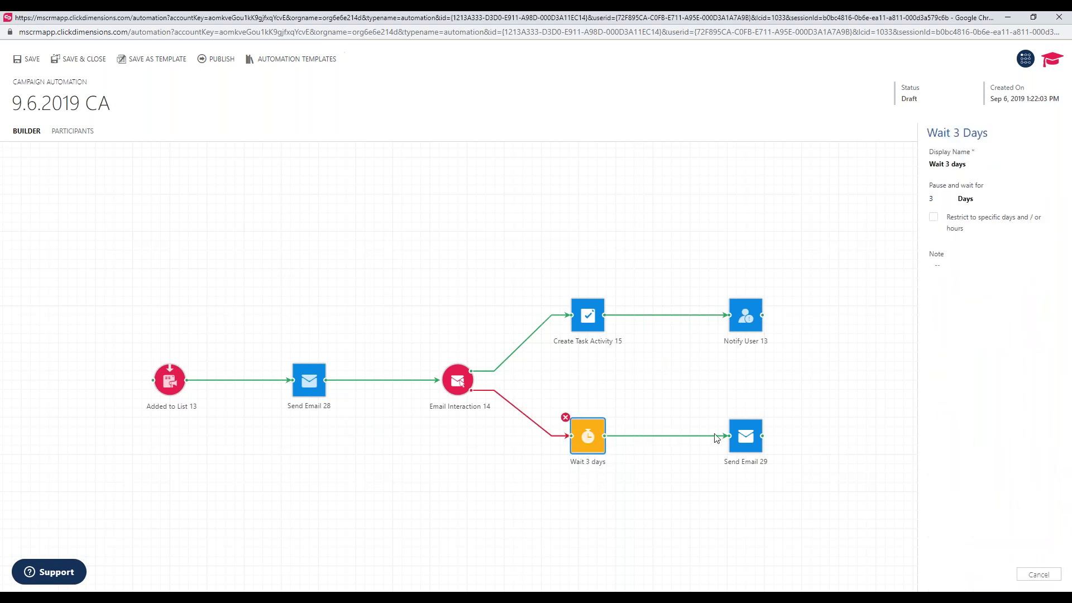
pyautogui.click(751, 439)
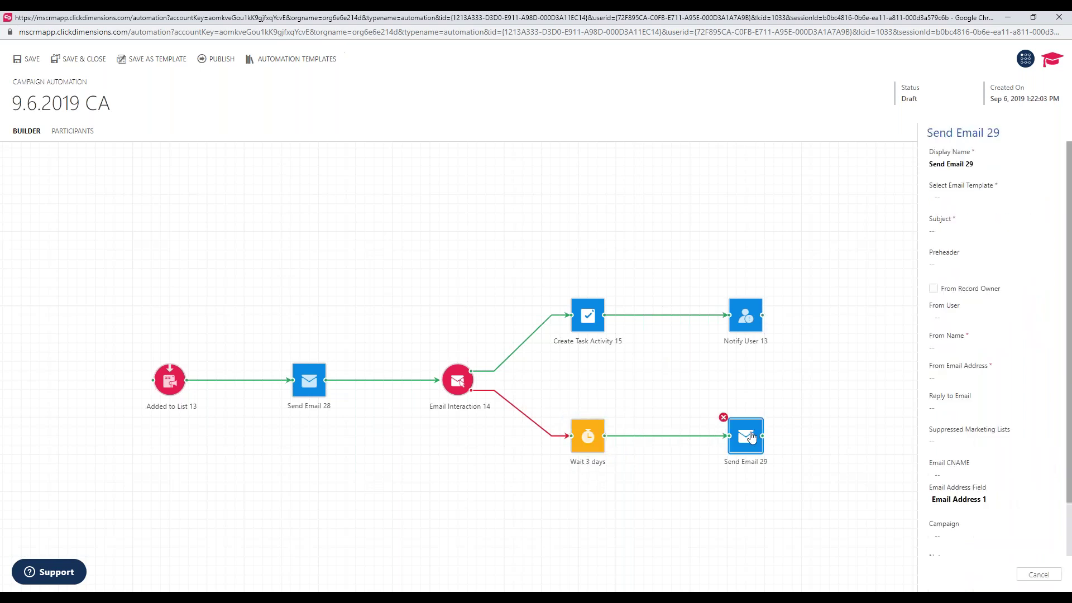
pyautogui.click(768, 367)
# Look through the automation triggers and actions available for the campaign automation
pyautogui.moveTo(1069, 254); pyautogui.dragTo(1070, 350)
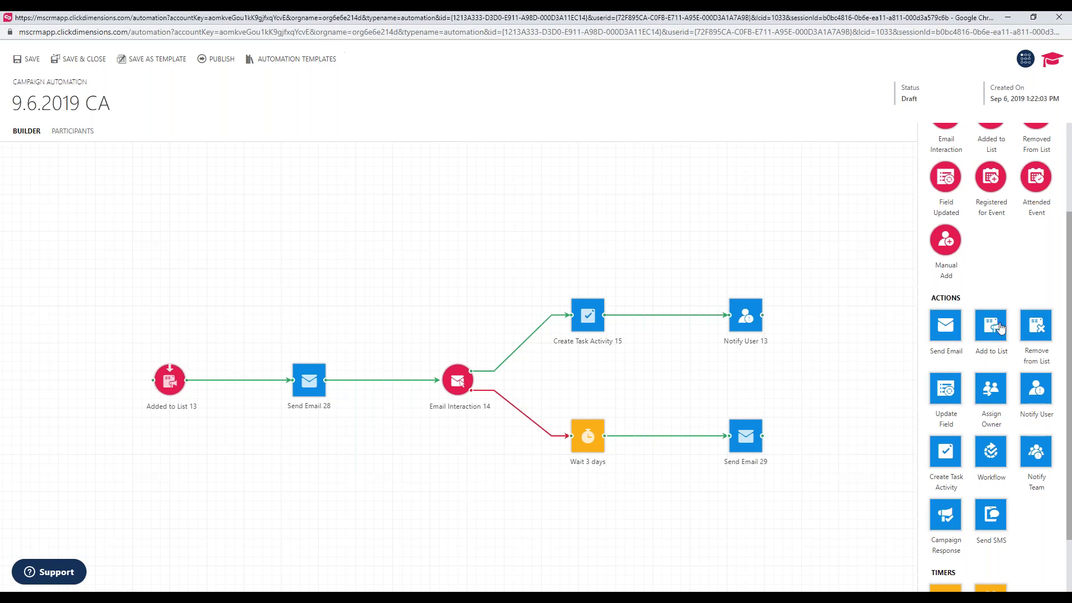
pyautogui.moveTo(999, 328); pyautogui.dragTo(944, 328)
pyautogui.moveTo(945, 394)
pyautogui.mouseDown()
pyautogui.moveTo(671, 311)
pyautogui.moveTo(921, 364)
pyautogui.moveTo(952, 376)
pyautogui.moveTo(949, 386)
pyautogui.mouseUp()
pyautogui.scroll(3, 1009, 390)
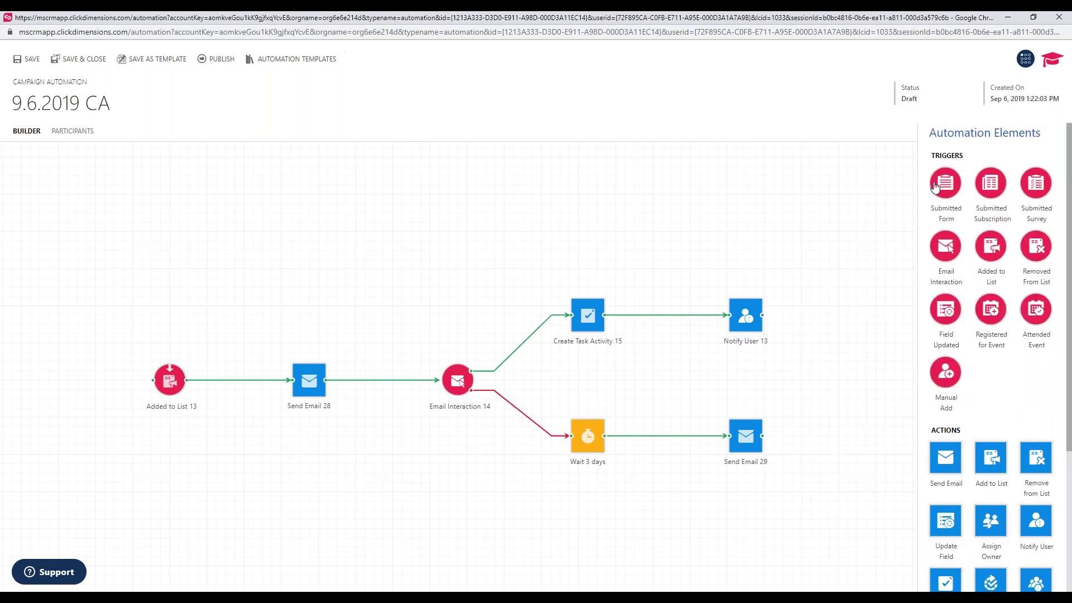
pyautogui.moveTo(935, 186)
pyautogui.mouseDown()
pyautogui.moveTo(497, 220)
pyautogui.moveTo(938, 195)
pyautogui.mouseUp()
pyautogui.scroll(-2, 915, 361)
pyautogui.scroll(3, 626, 355)
pyautogui.scroll(1, 533, 363)
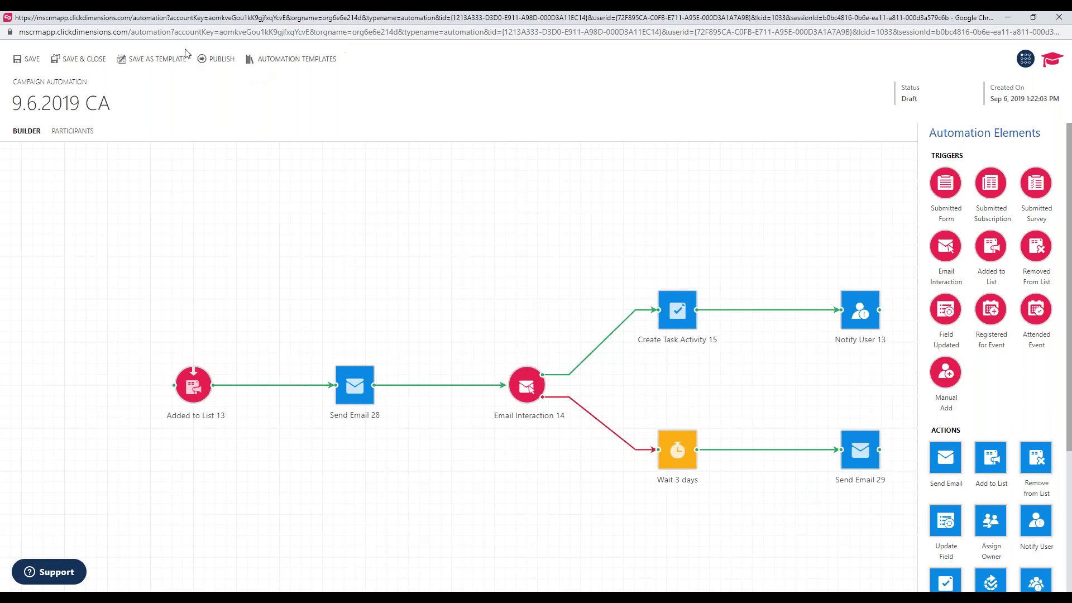
# Check the Save As Template options for the automation and leave without saving a template
pyautogui.click(156, 59)
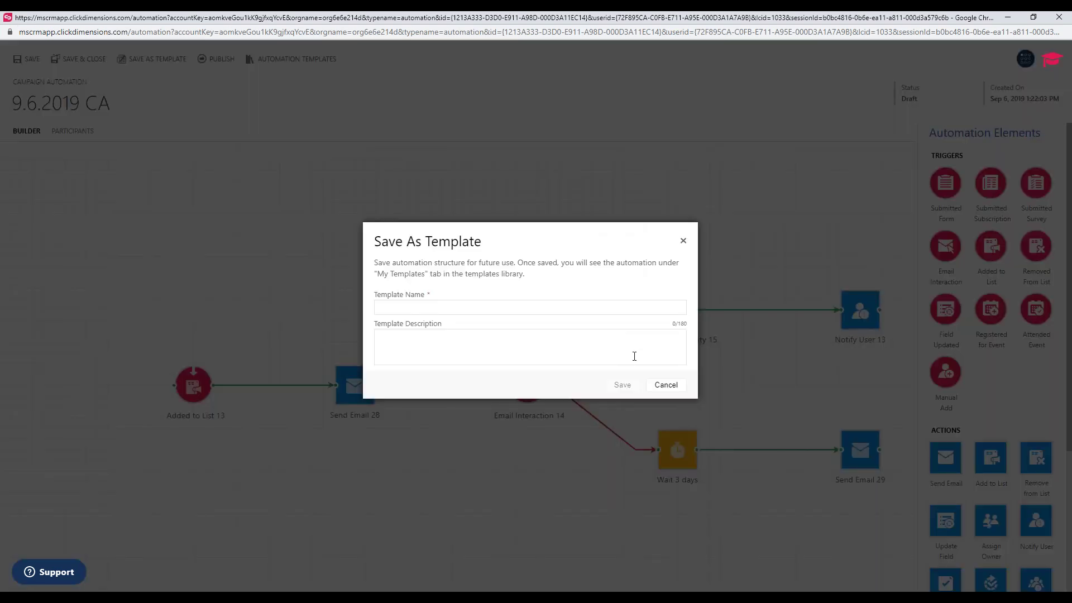
pyautogui.click(682, 240)
# Replace the automation's contents with the featured Contact Us Form template
pyautogui.click(324, 61)
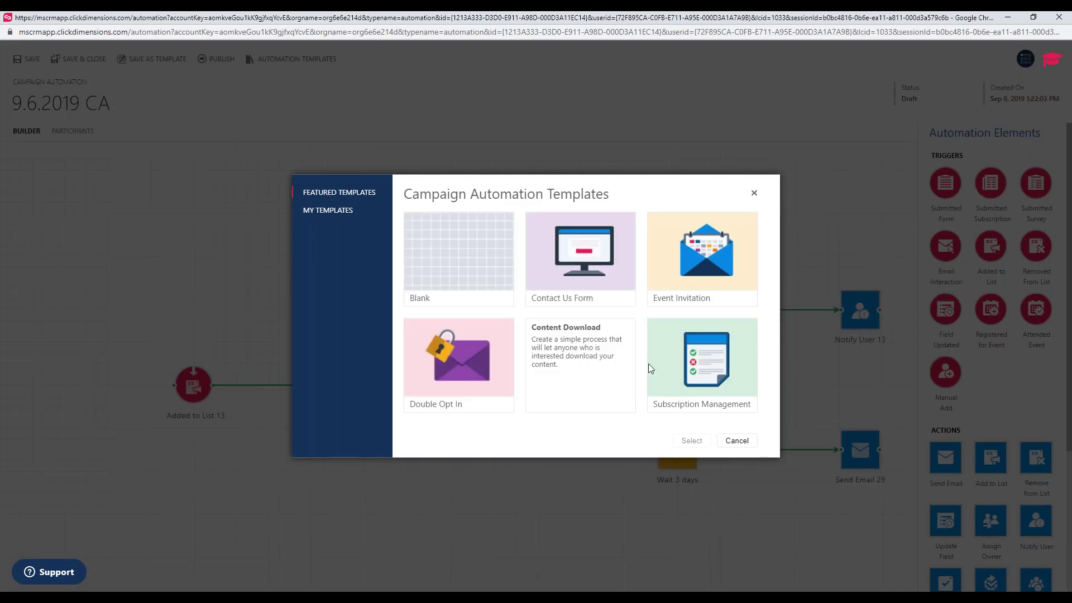
pyautogui.click(597, 271)
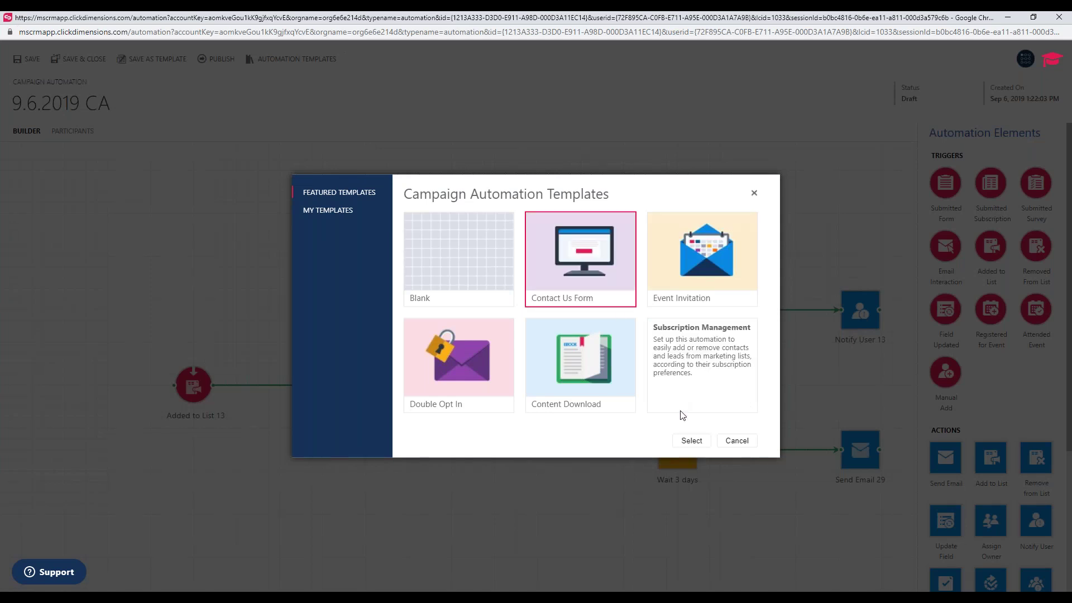
pyautogui.click(691, 440)
pyautogui.click(571, 350)
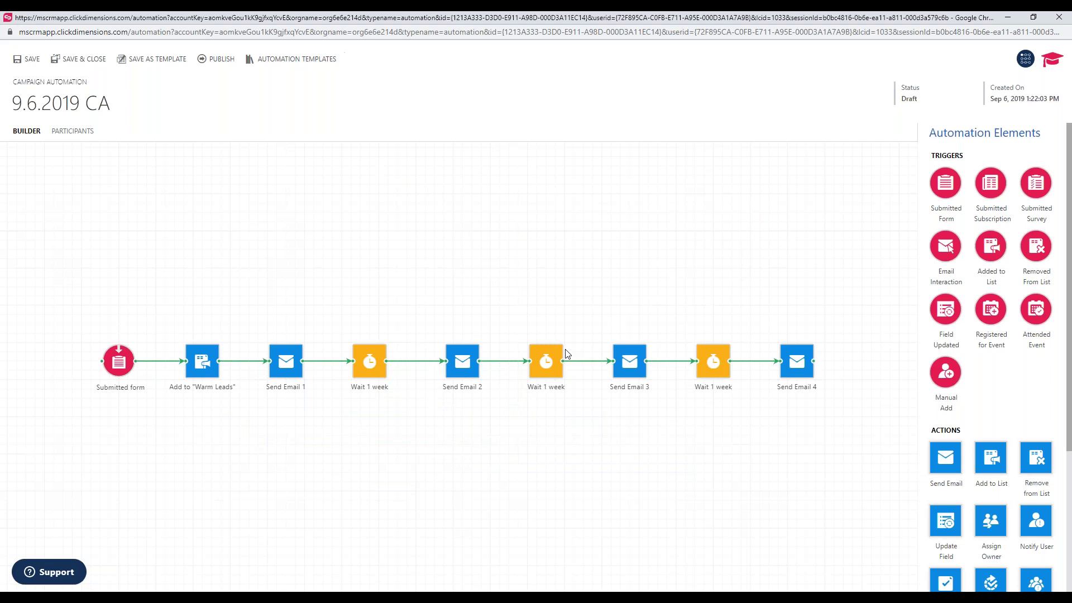
# Delete the Send Email 2 action and the Wait 1 week timer that follows it
pyautogui.click(466, 366)
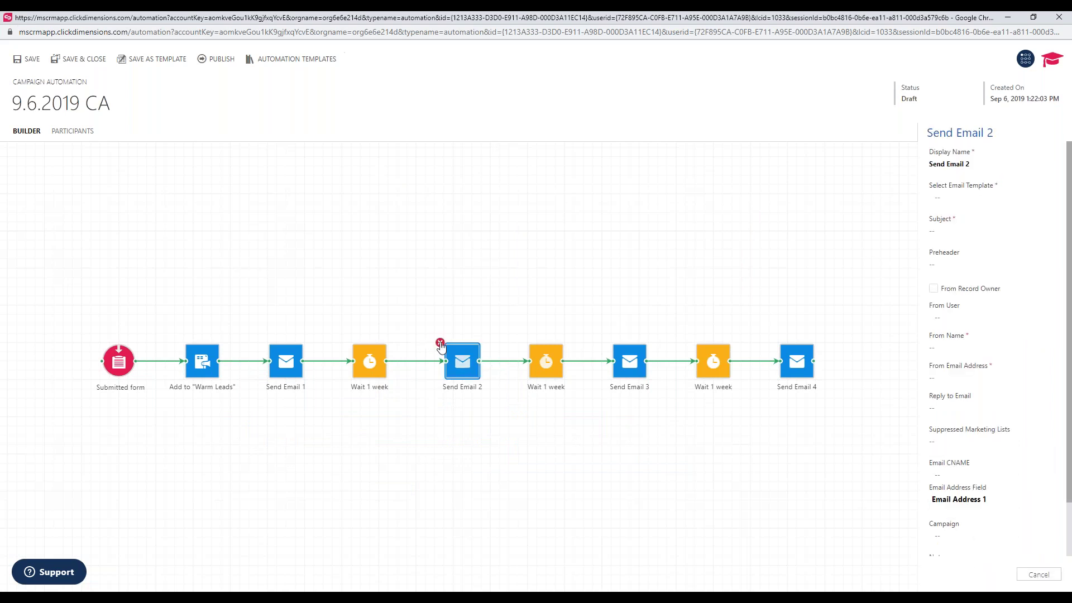
pyautogui.click(440, 342)
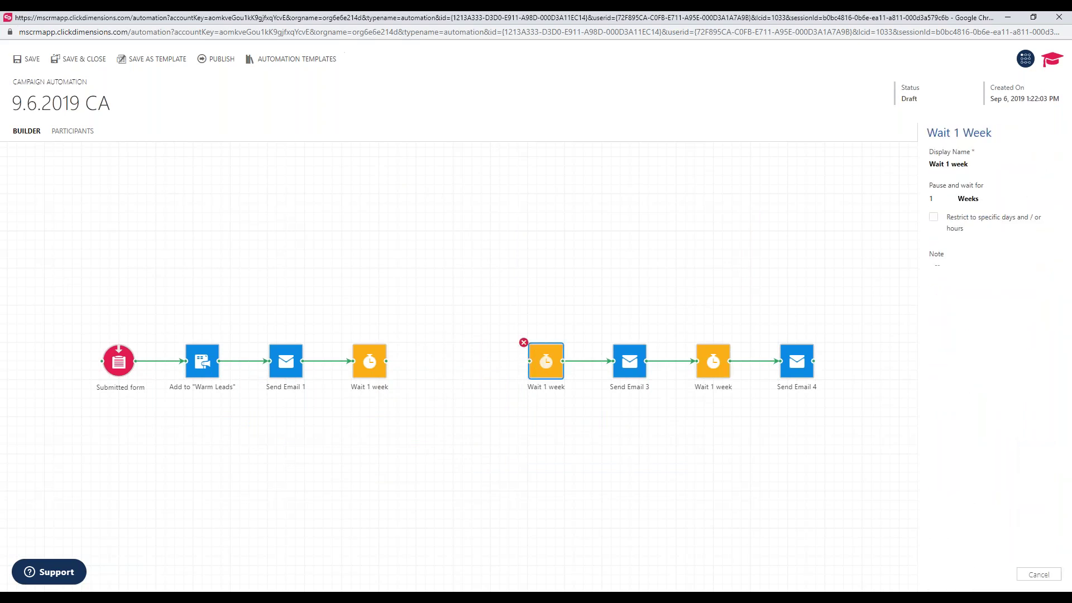
pyautogui.click(521, 342)
# Move Send Email 3 closer to the first Wait 1 week timer and connect that timer to it
pyautogui.moveTo(619, 366); pyautogui.dragTo(554, 366)
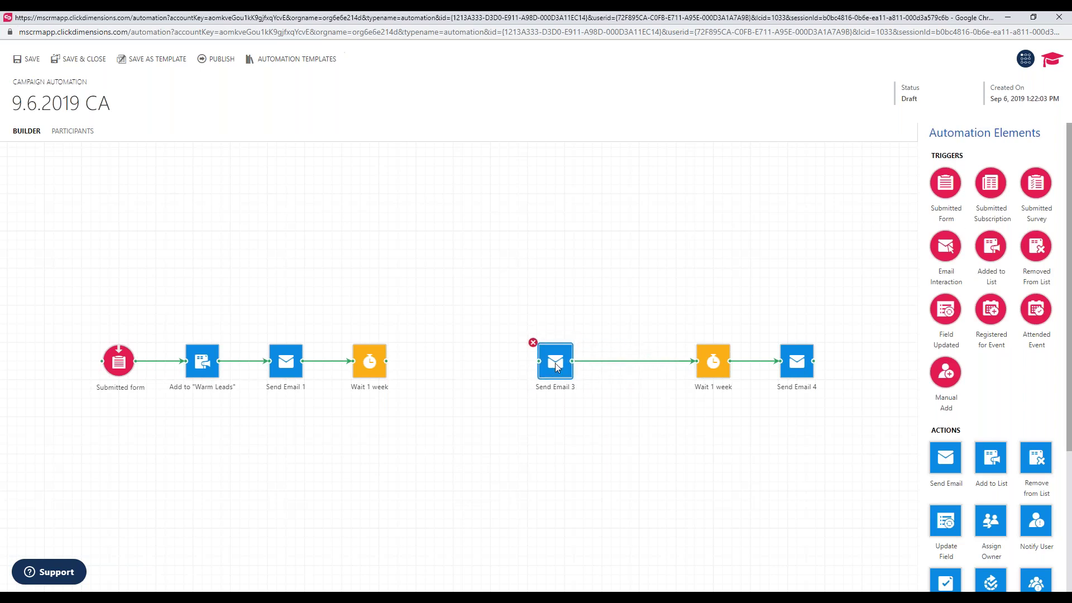
pyautogui.moveTo(371, 367); pyautogui.dragTo(552, 362)
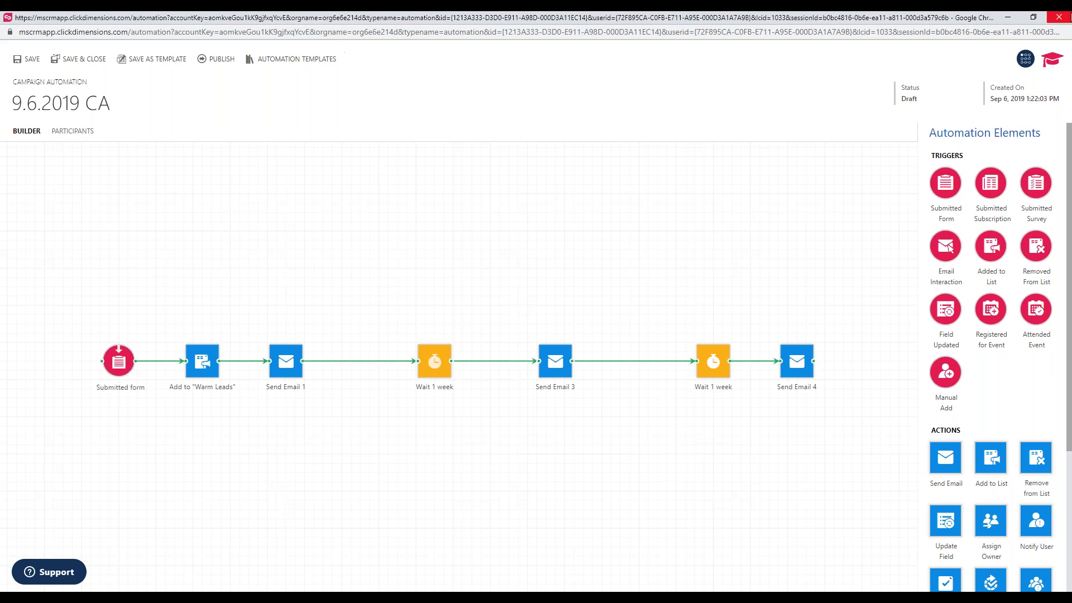
# Close the automation builder and review the active Visits list under Web Statistics in the Web and Events area
pyautogui.click(1059, 16)
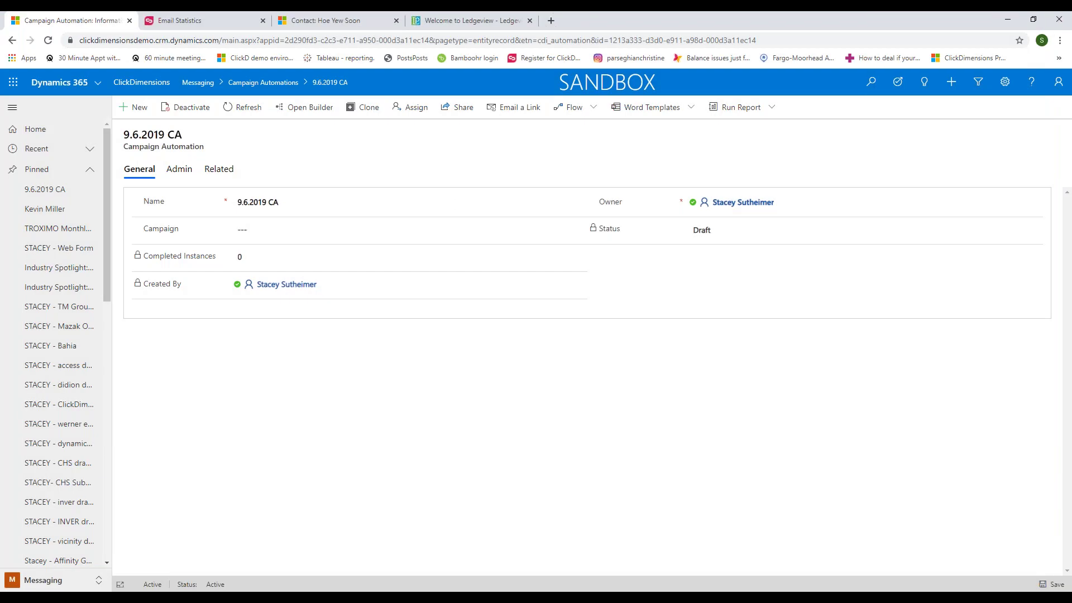
pyautogui.click(64, 583)
pyautogui.click(53, 500)
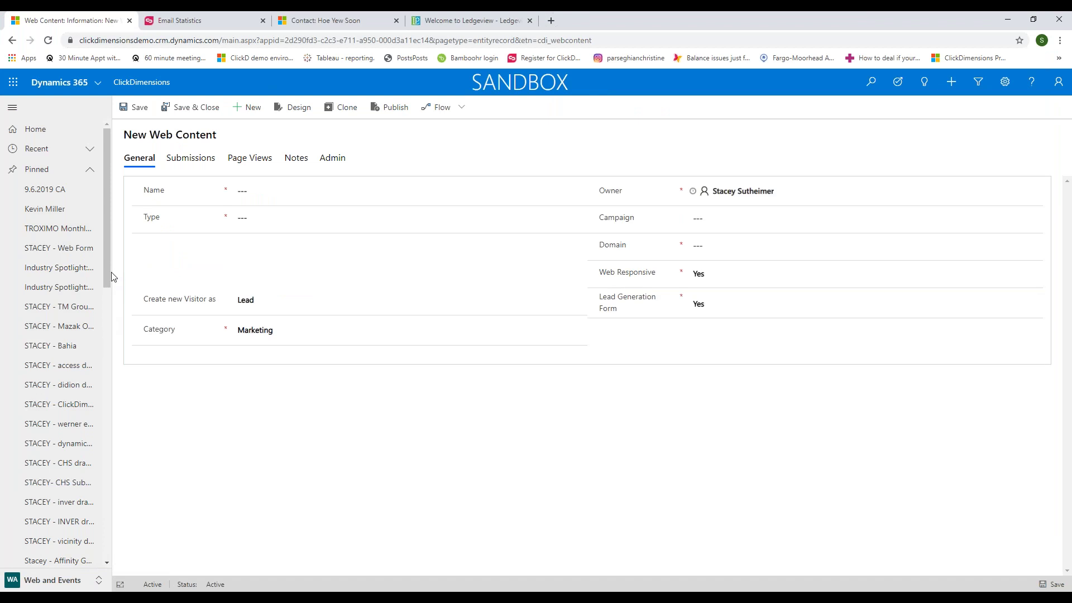
pyautogui.moveTo(110, 312); pyautogui.dragTo(124, 512)
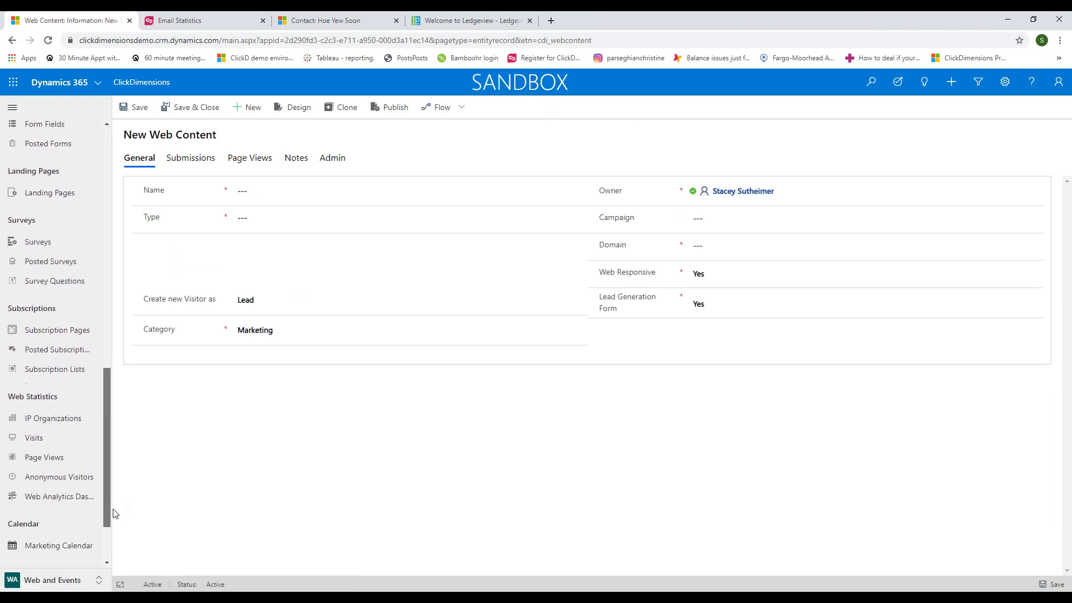
pyautogui.click(40, 437)
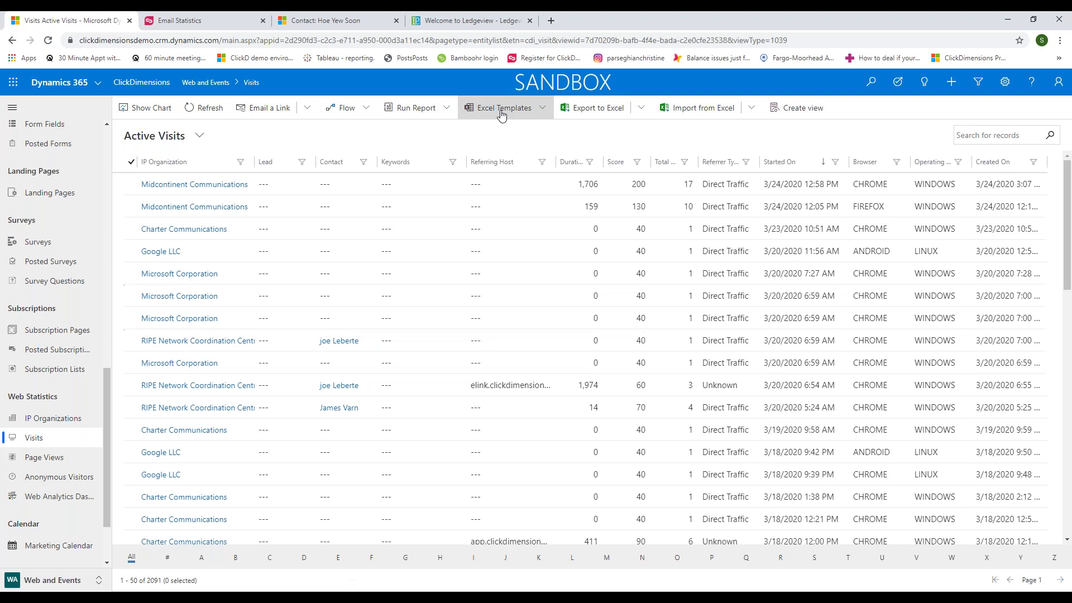
pyautogui.scroll(-6, 354, 440)
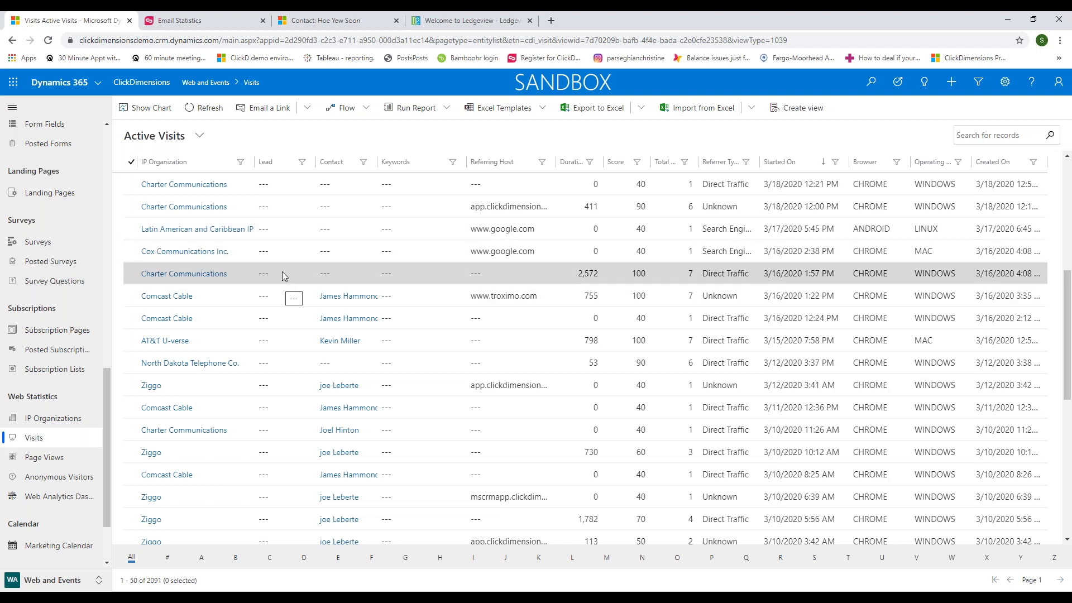
# Open the Anonymous Visitors list and examine its organizations, scores and locations down to the lower-scored visitors
pyautogui.click(58, 477)
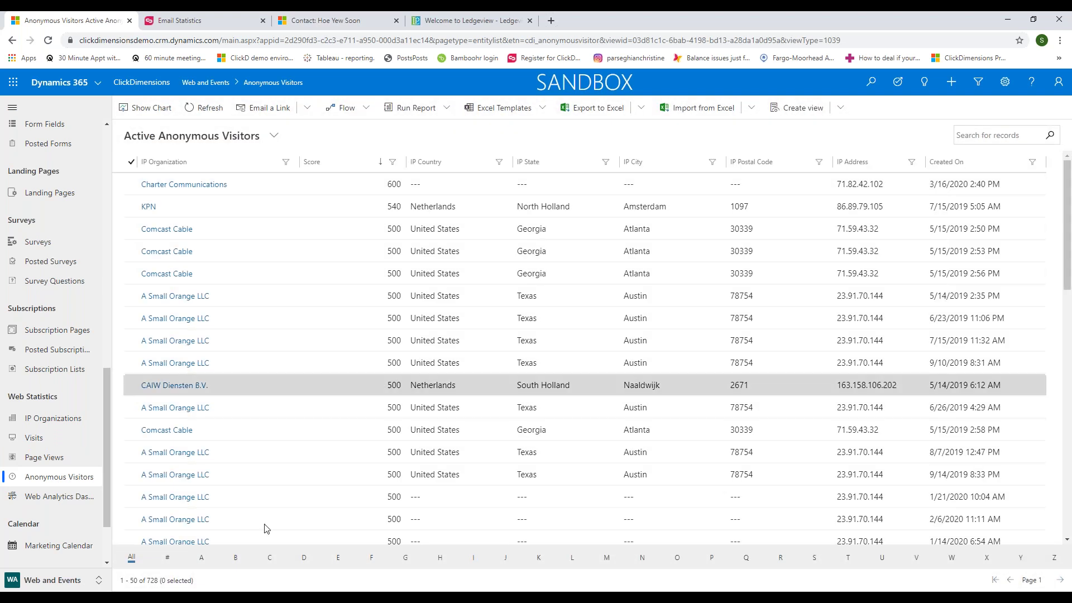
pyautogui.scroll(-5, 260, 536)
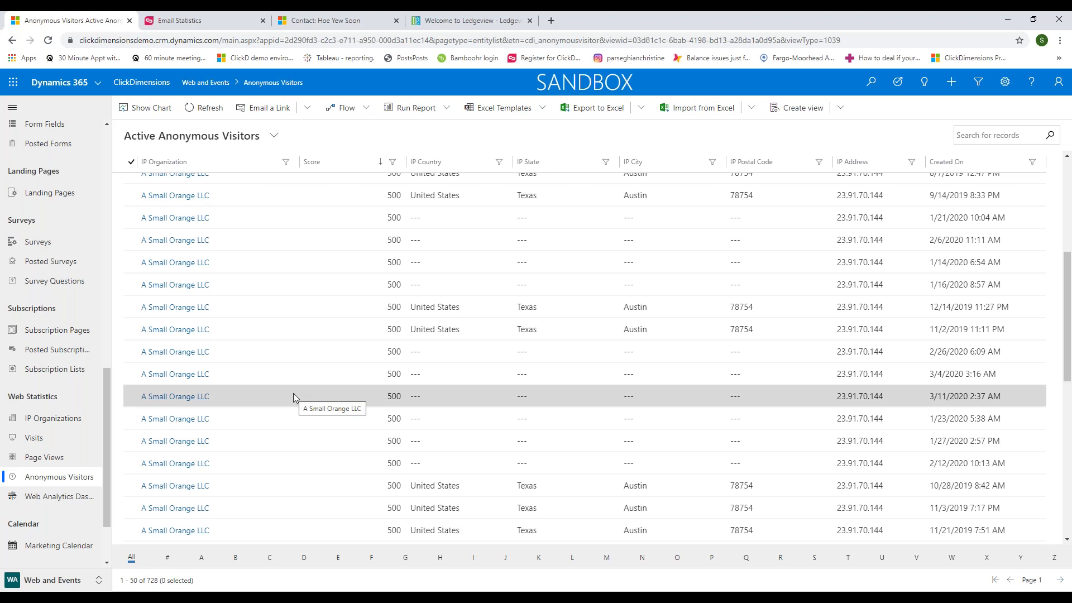
pyautogui.scroll(-1, 294, 397)
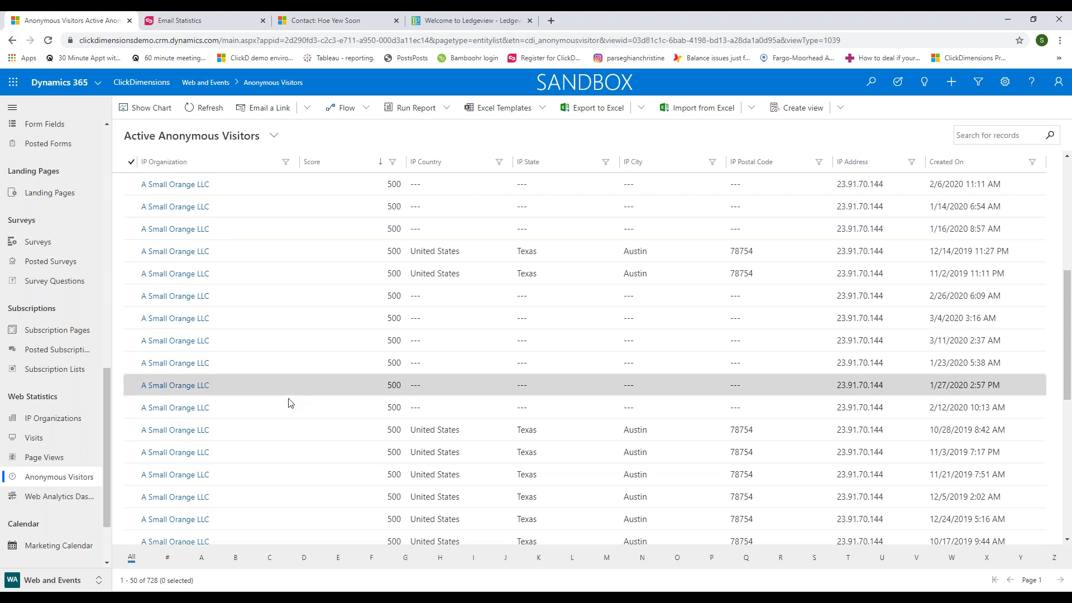
pyautogui.scroll(-3, 286, 430)
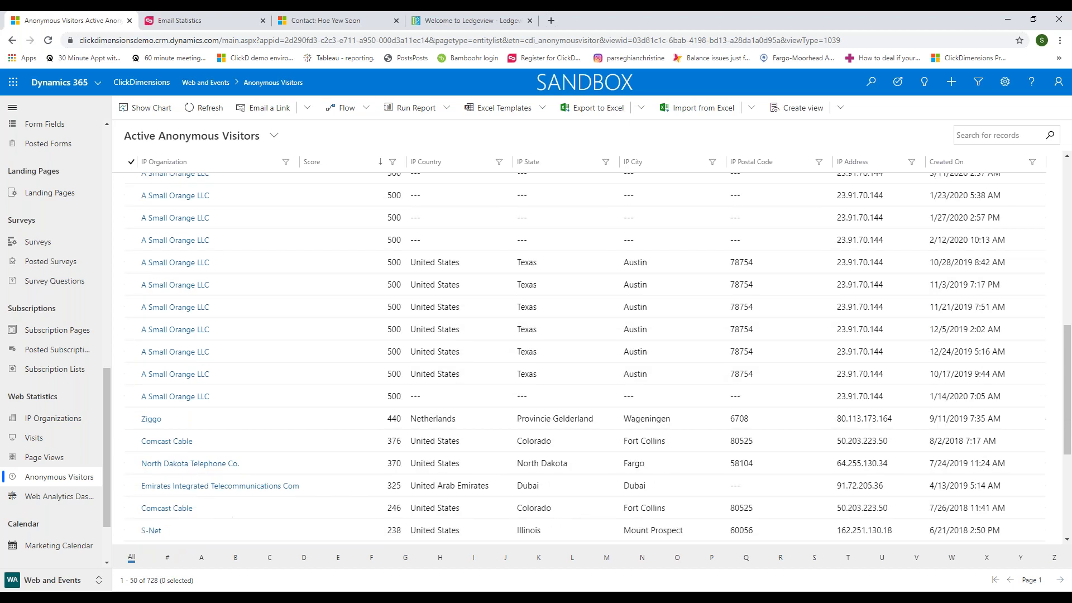
pyautogui.scroll(-4, 287, 427)
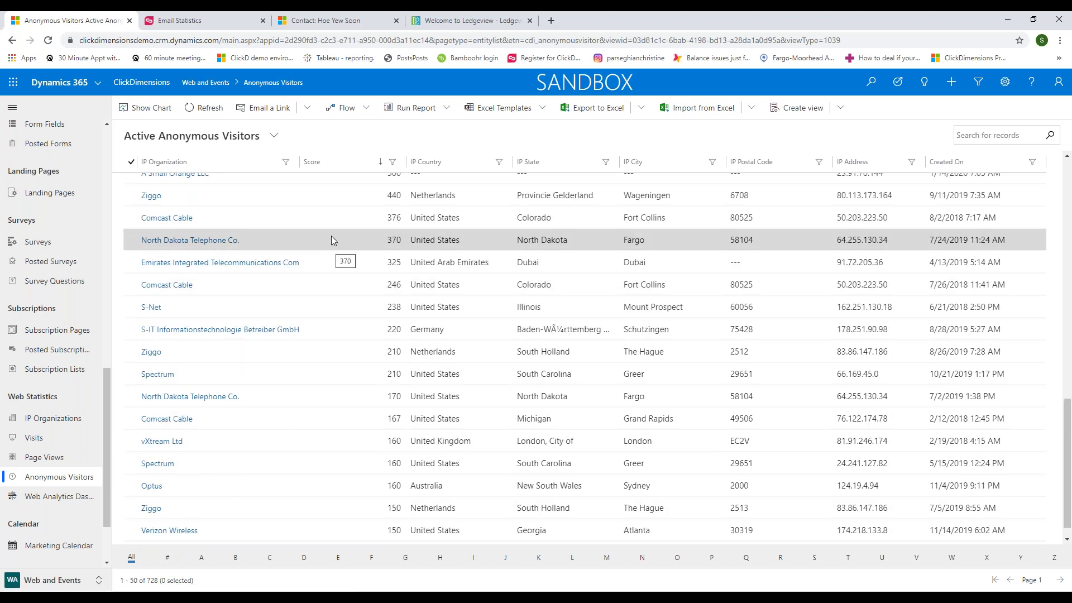
pyautogui.scroll(1, 323, 238)
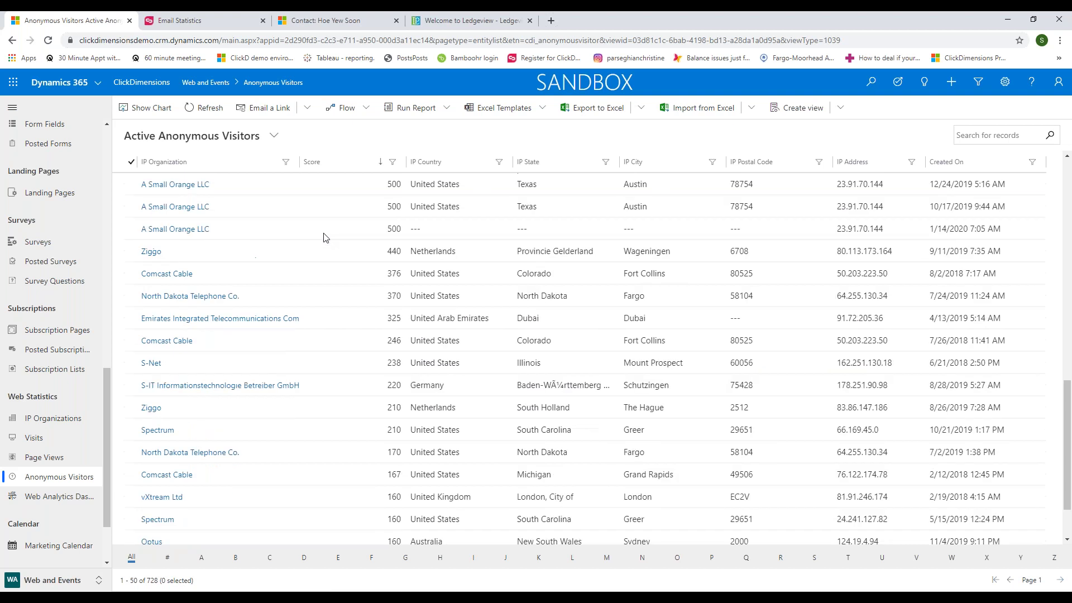
# Open the Comcast Cable anonymous visitor with score 376 and go through its page views up to page 5
pyautogui.doubleClick(315, 268)
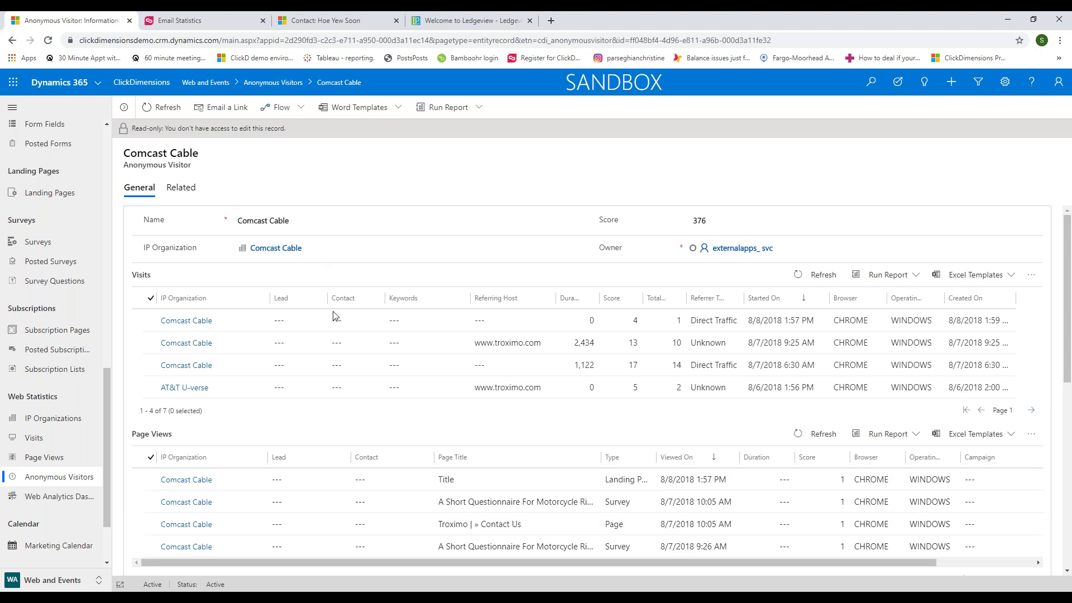
pyautogui.scroll(-3, 474, 357)
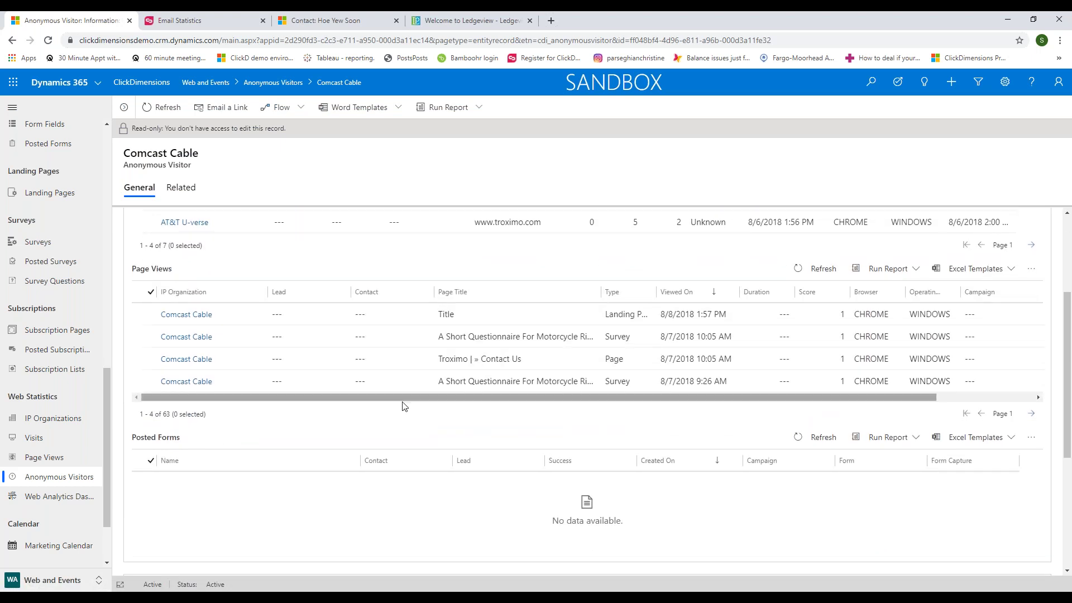
pyautogui.hscroll(4, 494, 384)
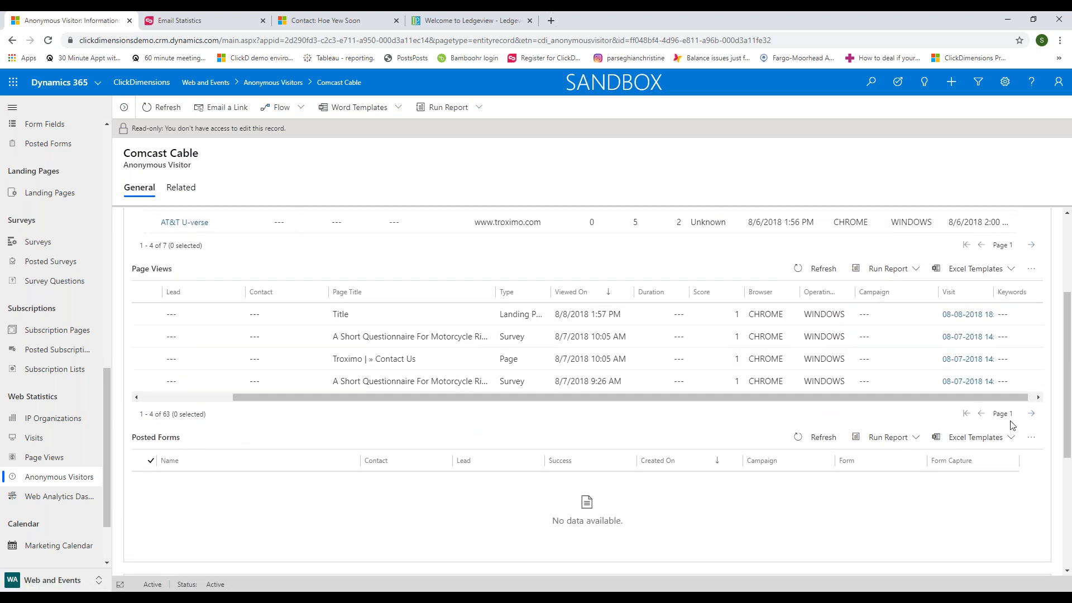
pyautogui.click(1032, 413)
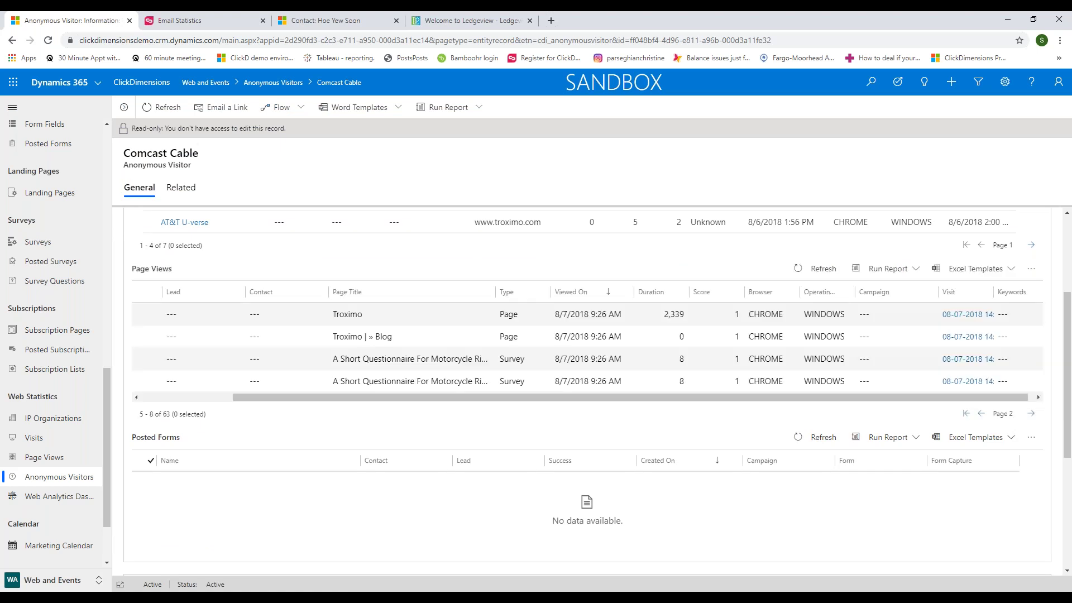
pyautogui.click(1031, 413)
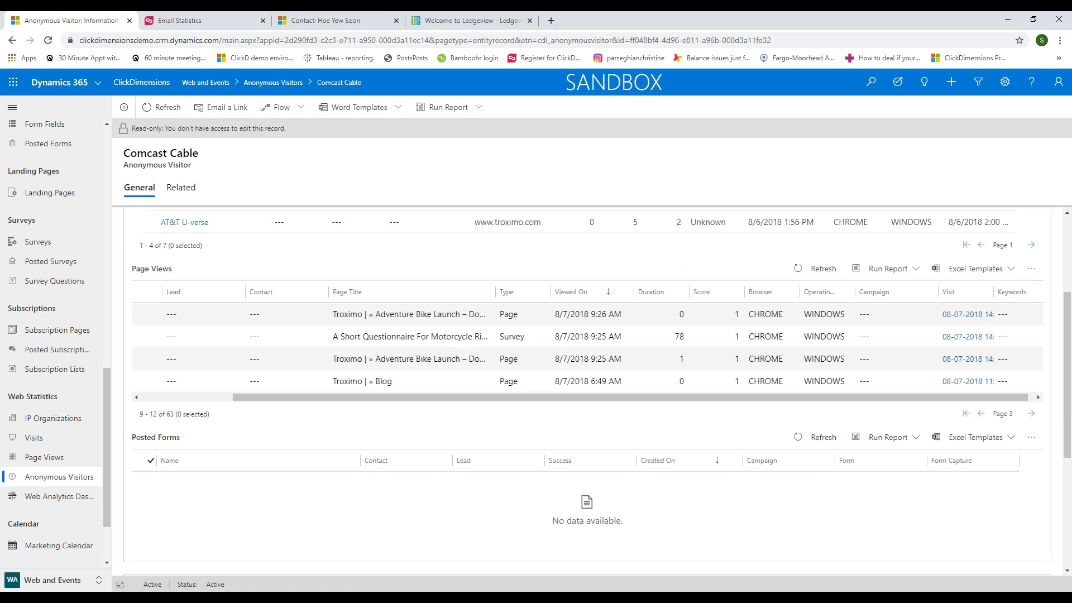
pyautogui.click(1031, 413)
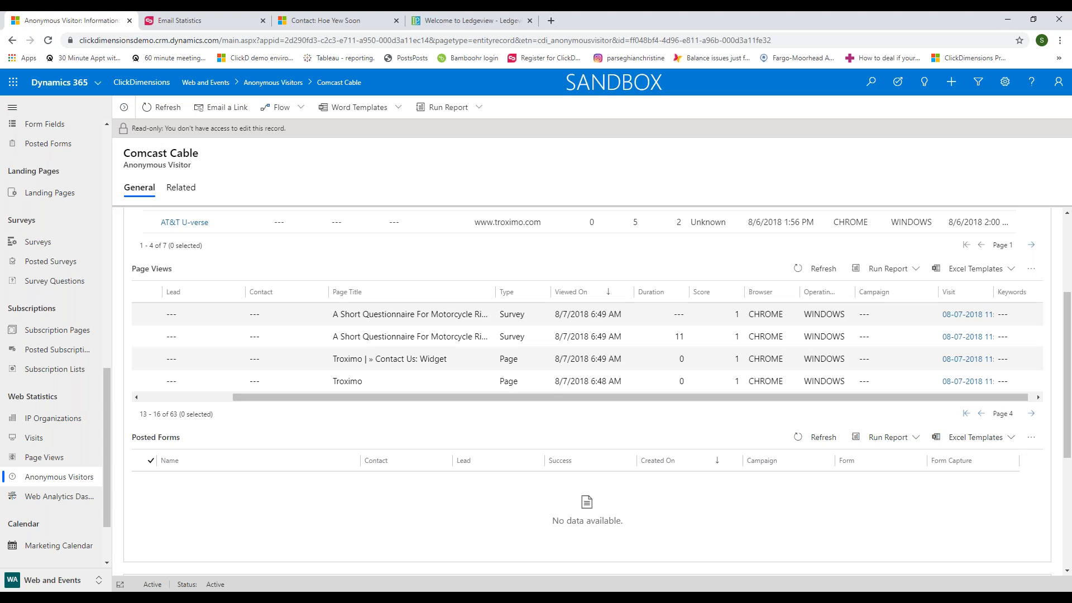
pyautogui.click(1031, 414)
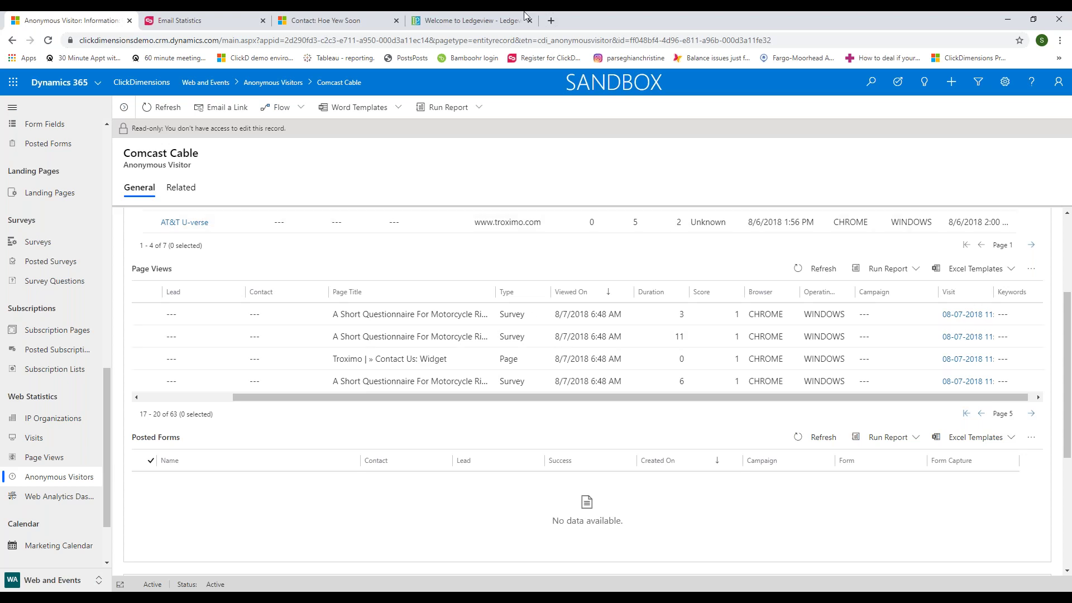
# View the Marketing Consulting page on the Ledgeview Partners website, and return to the anonymous visitor record in Dynamics 365
pyautogui.click(462, 23)
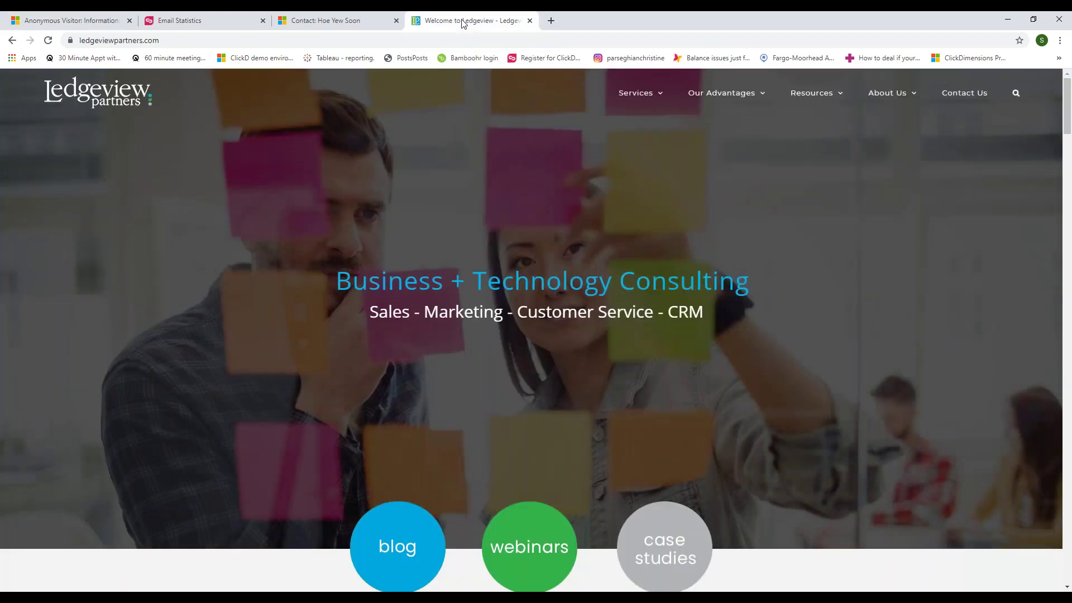
pyautogui.moveTo(637, 93)
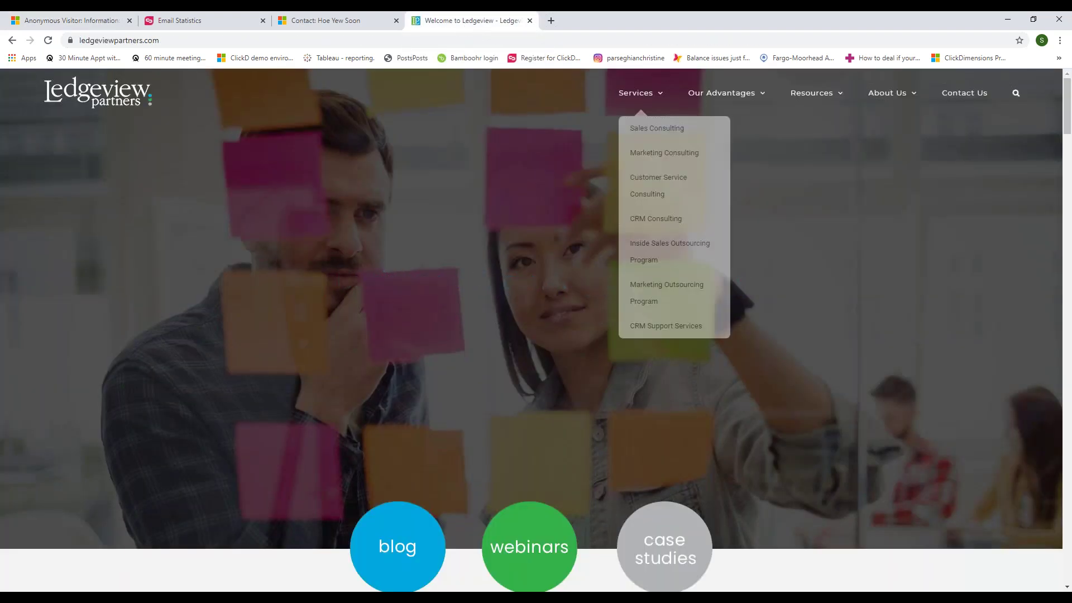
pyautogui.click(643, 163)
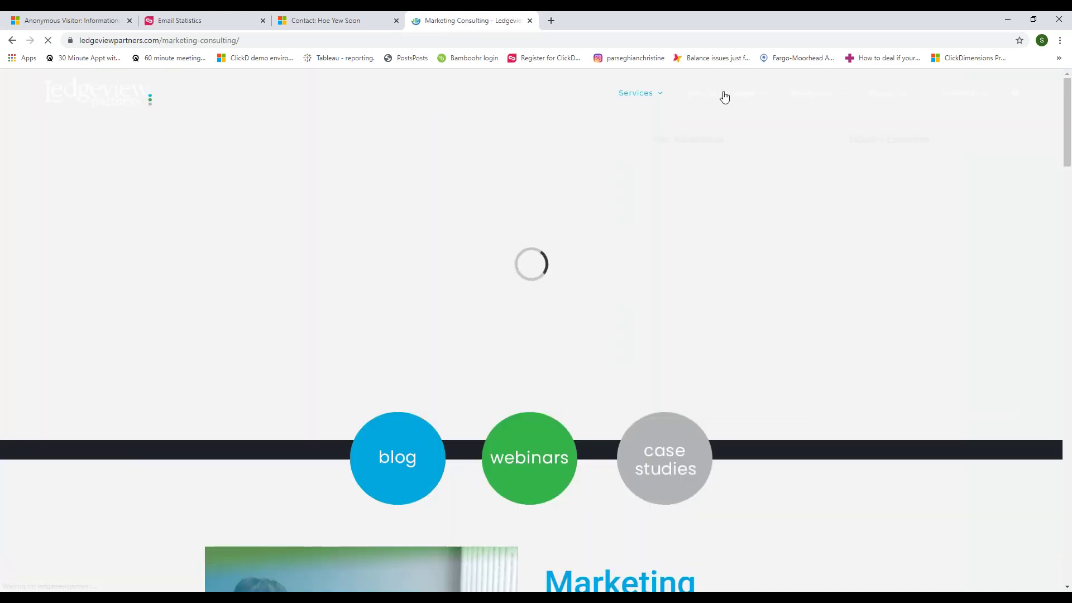
pyautogui.moveTo(724, 96)
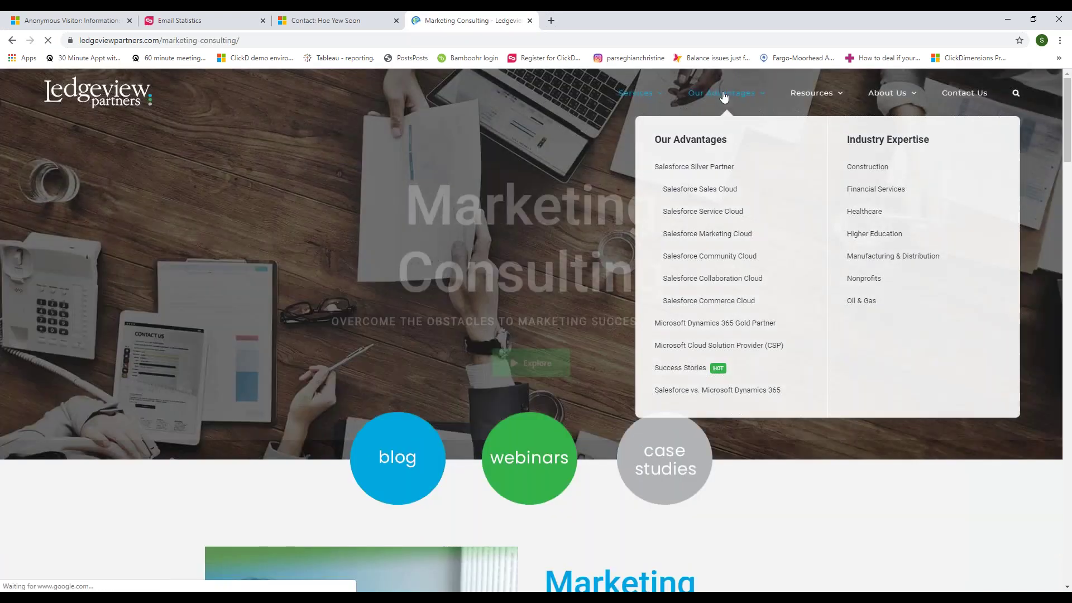
pyautogui.moveTo(648, 99)
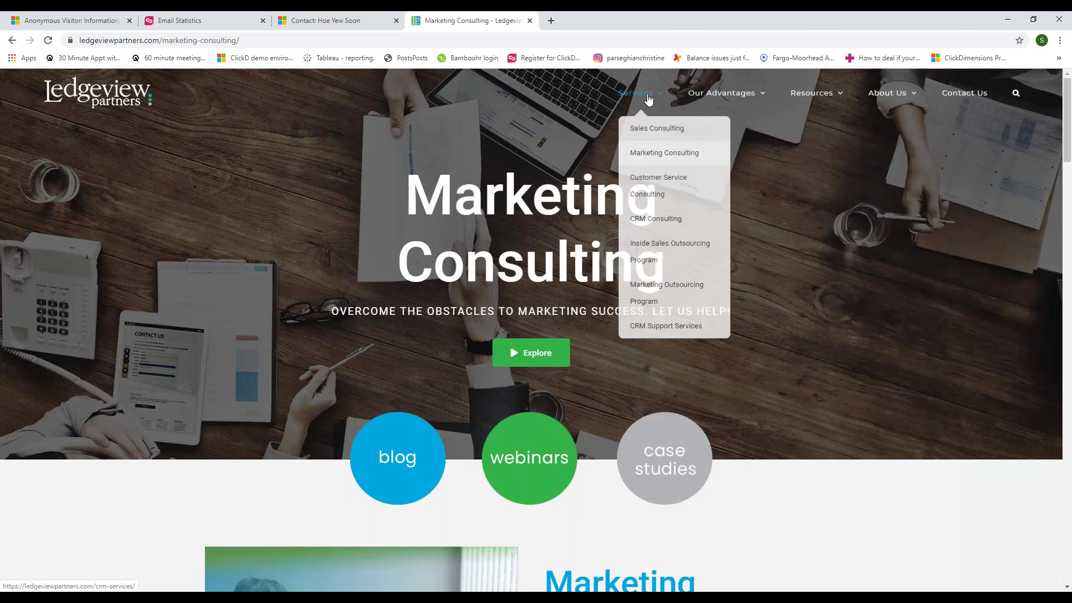
pyautogui.click(308, 20)
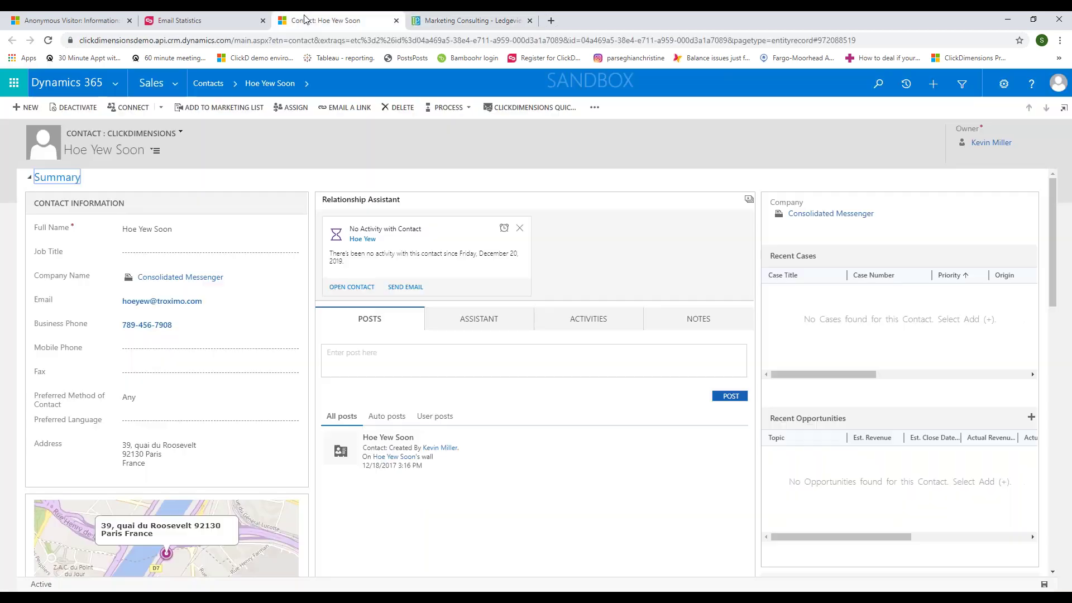
pyautogui.click(74, 21)
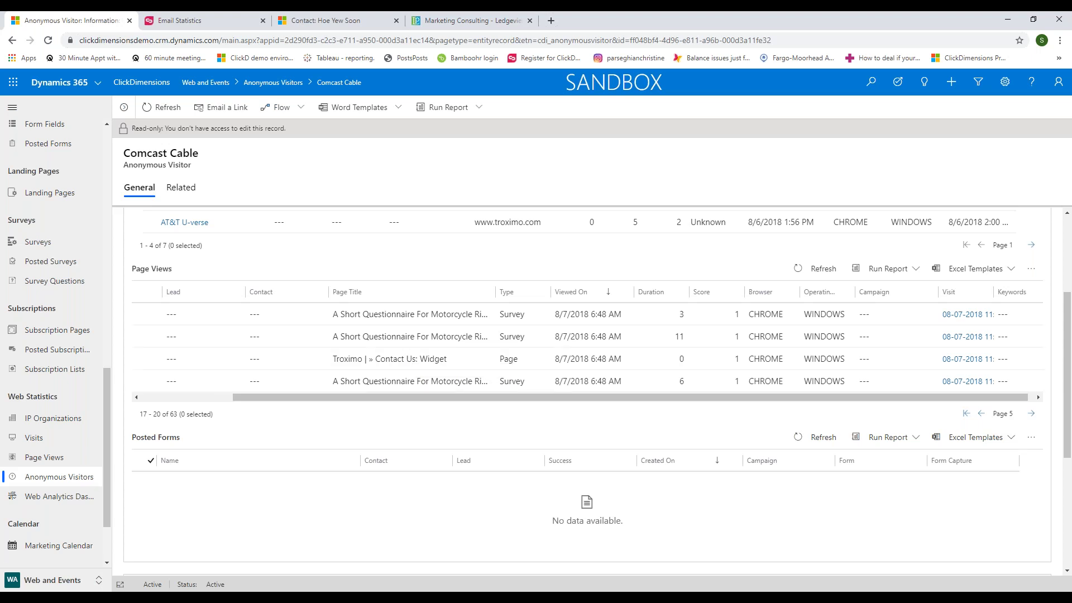
# Open the Marketing Calendar, staying in the Web and Events area
pyautogui.click(78, 545)
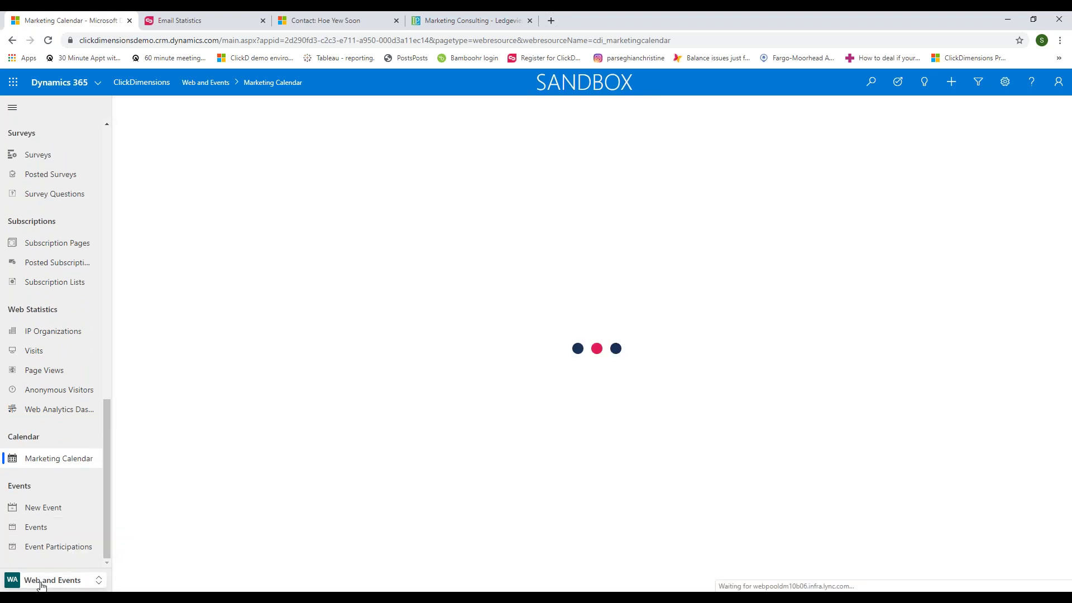
pyautogui.click(42, 583)
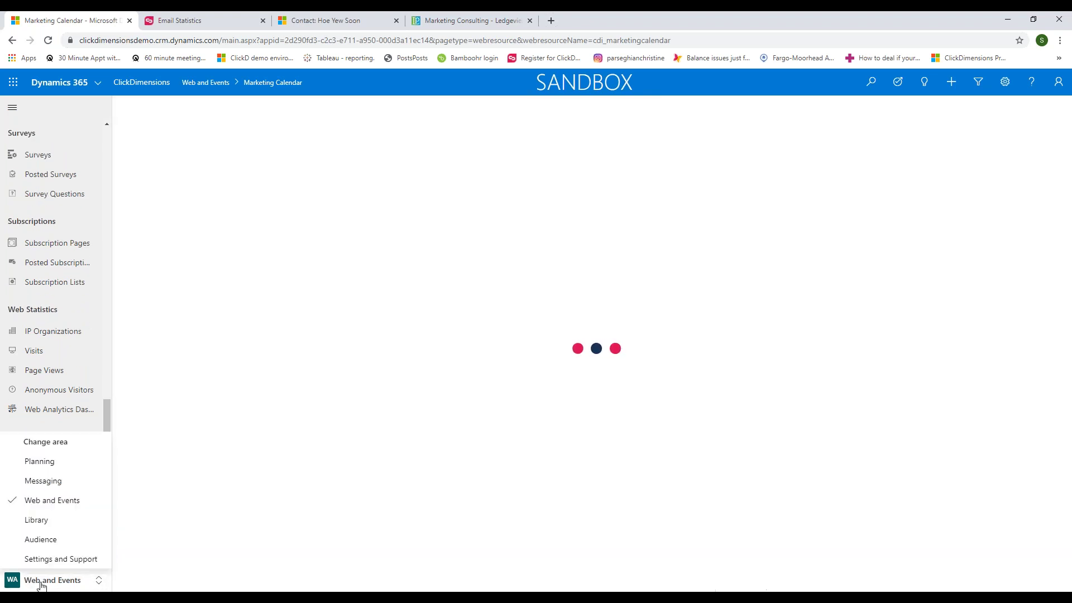
pyautogui.click(61, 500)
# Open the recently used Web Form record and show its design in a maximized Form Editor window
pyautogui.moveTo(108, 500); pyautogui.dragTo(126, 371)
pyautogui.scroll(7, 96, 400)
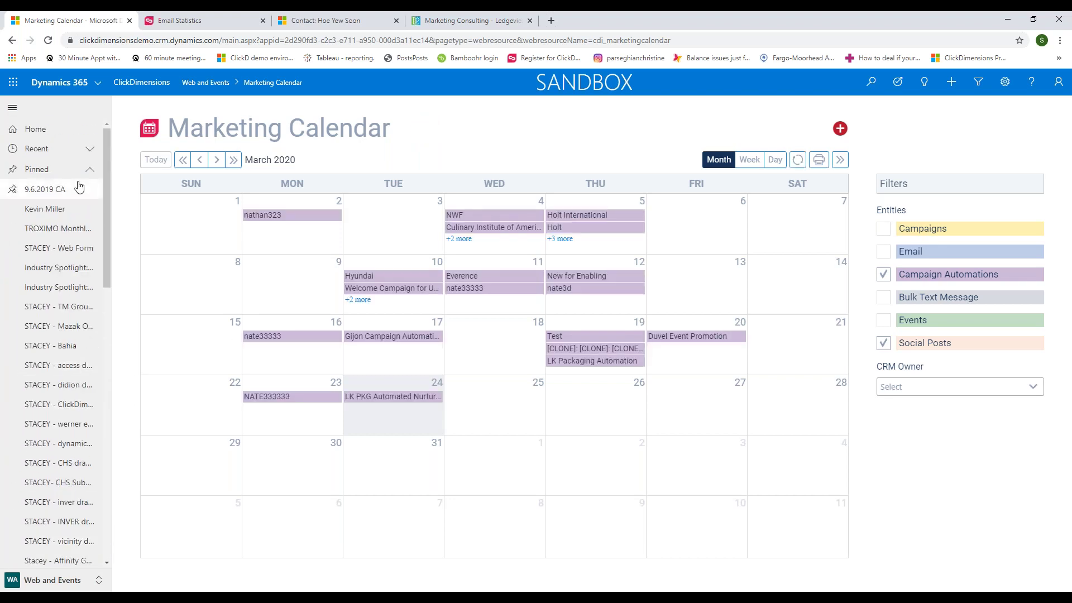
pyautogui.click(36, 151)
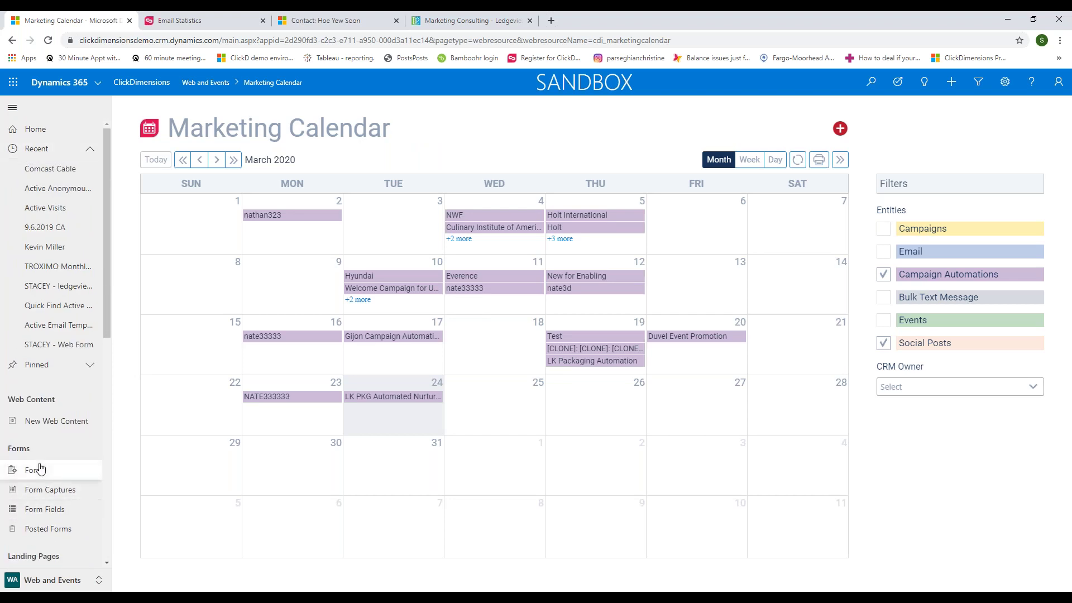
pyautogui.click(71, 347)
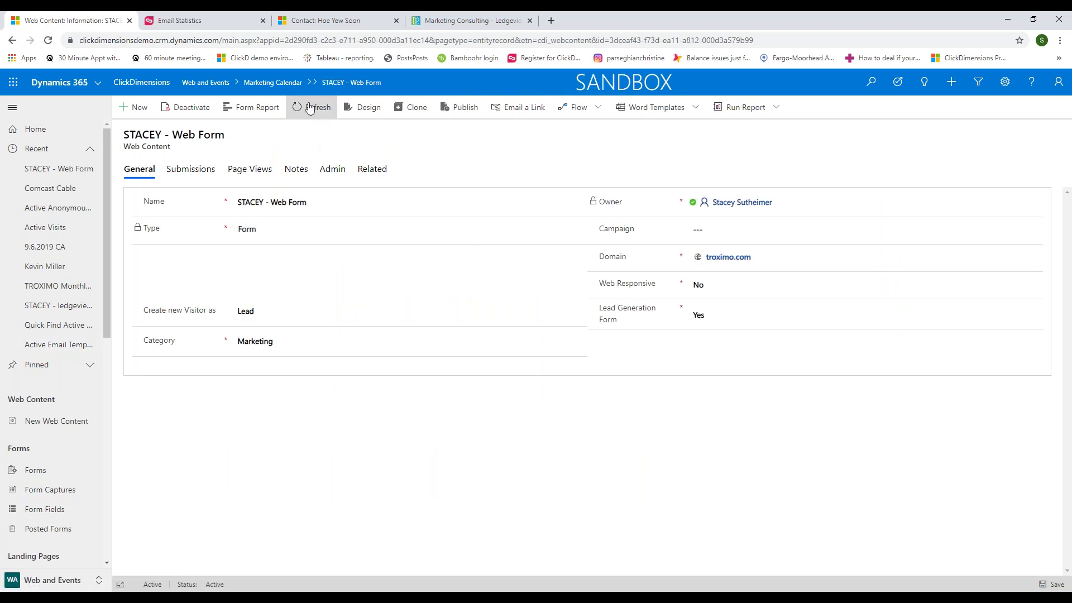
pyautogui.click(364, 107)
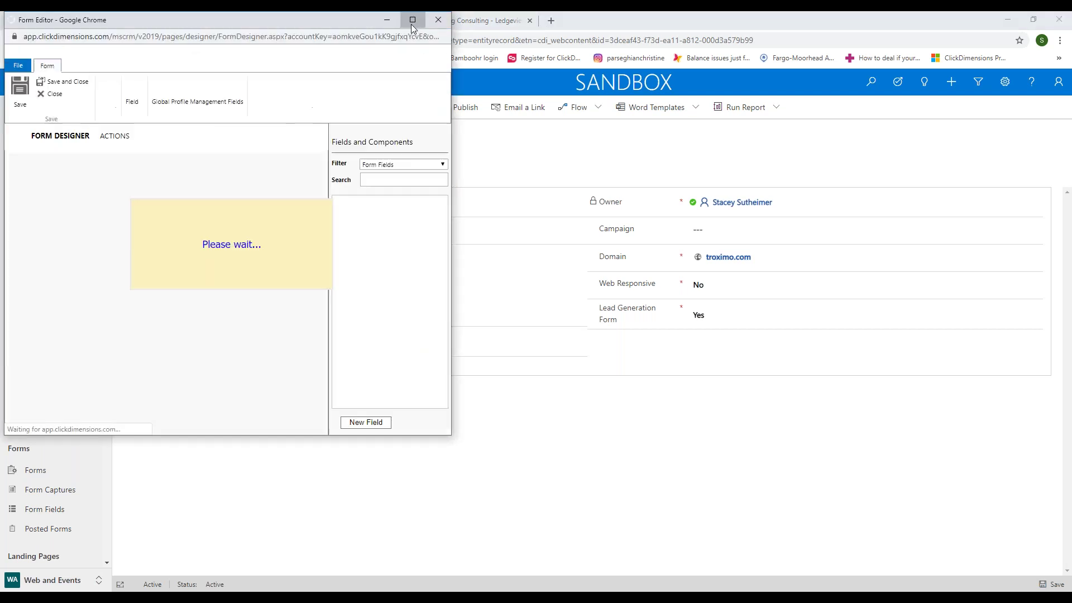
pyautogui.click(411, 23)
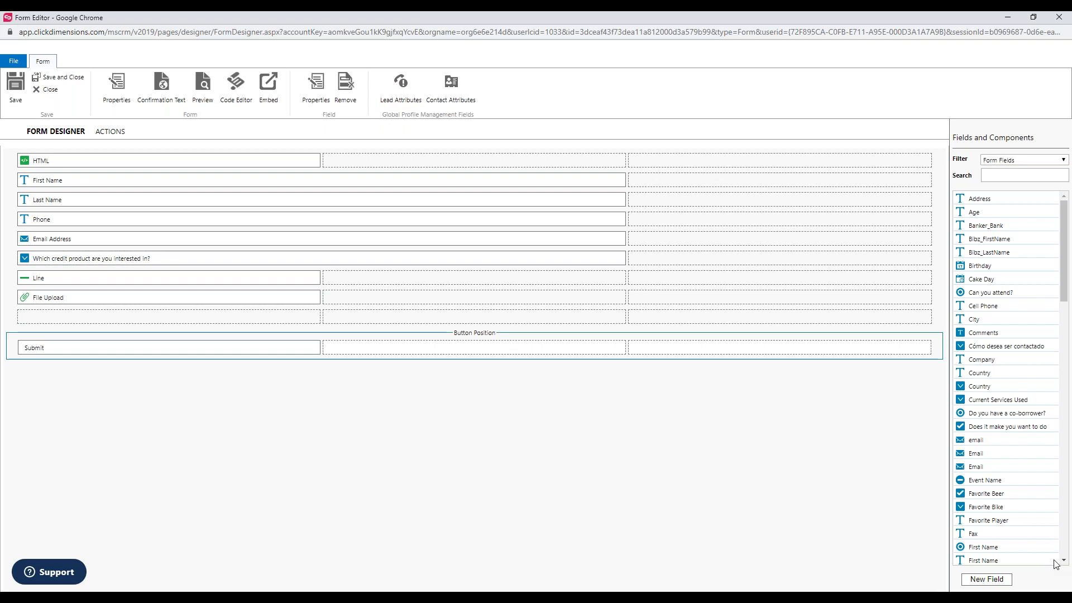
# Look at the new field dialog and the available form fields, and show the actions offered for the form
pyautogui.click(1001, 586)
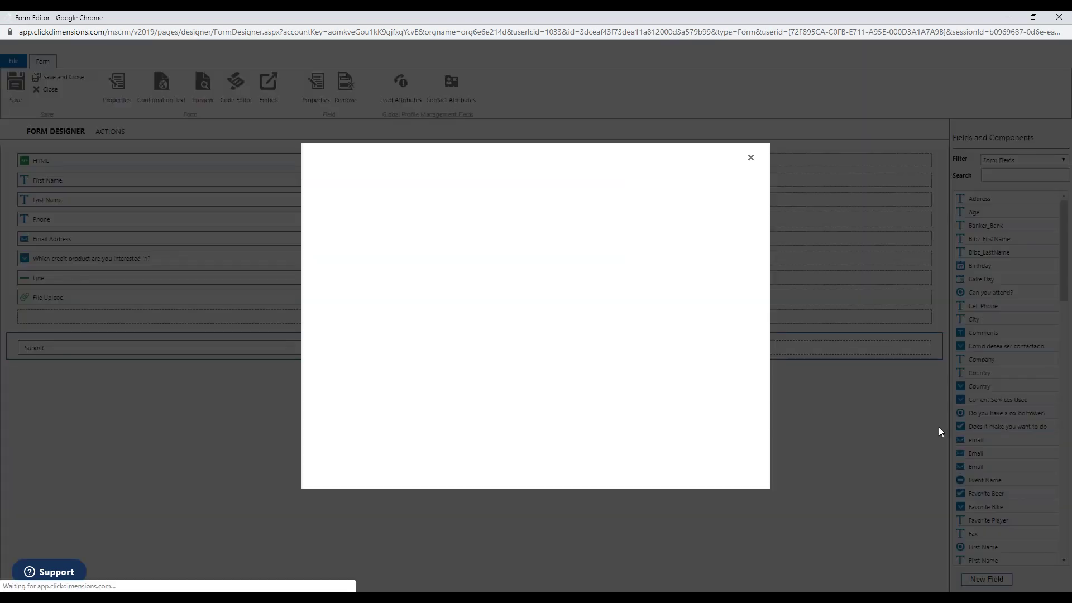
pyautogui.click(751, 162)
pyautogui.scroll(-5, 994, 335)
pyautogui.scroll(5, 989, 313)
pyautogui.moveTo(984, 291); pyautogui.dragTo(182, 252)
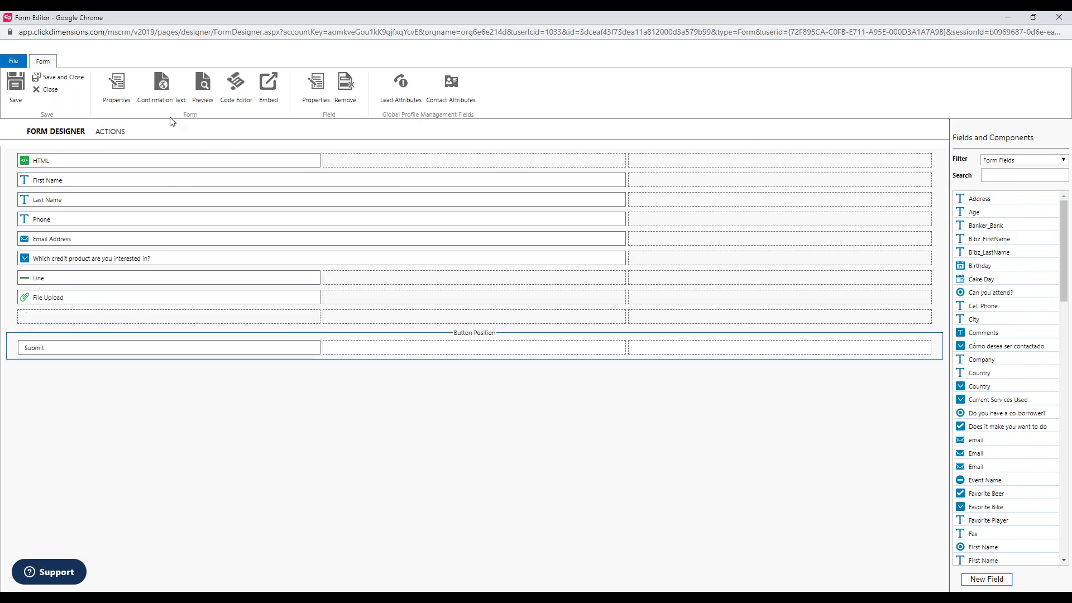
pyautogui.click(99, 135)
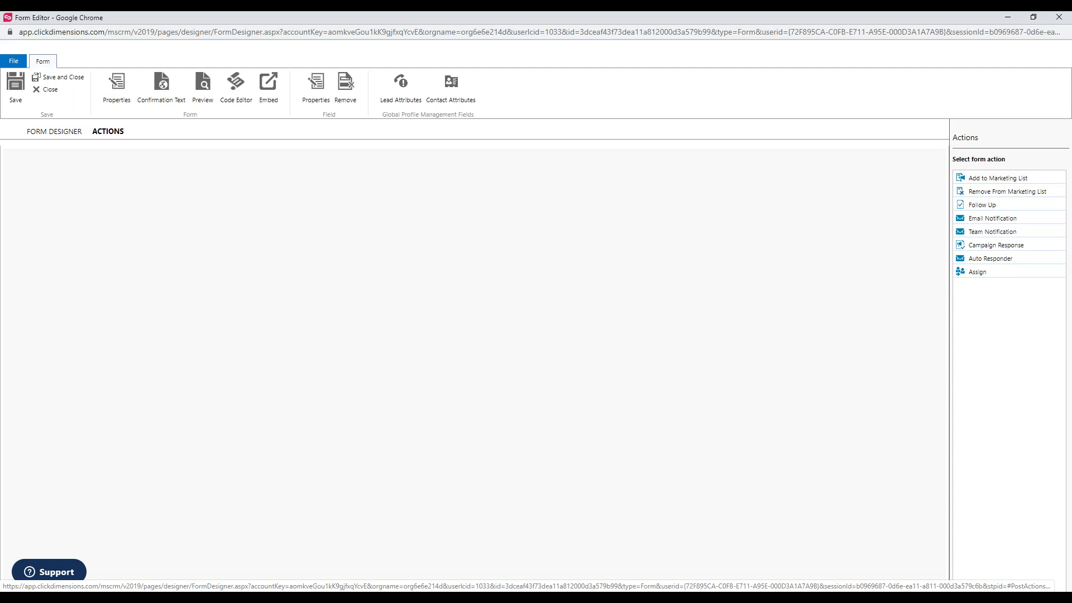
# Add the Add to Marketing List and Follow Up actions to the form, and remove both again
pyautogui.moveTo(998, 177); pyautogui.dragTo(235, 248)
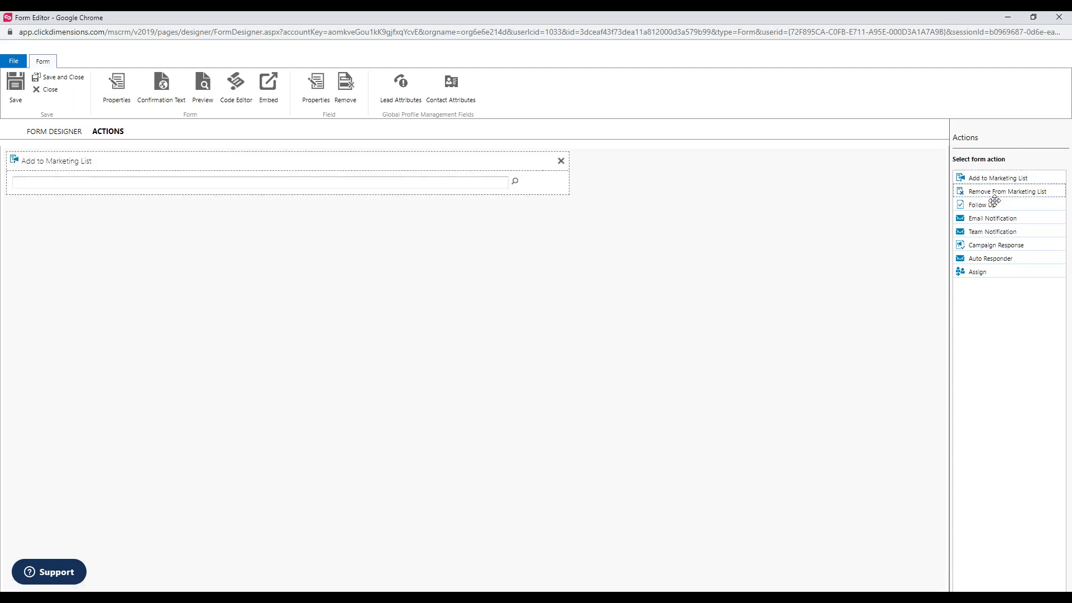
pyautogui.moveTo(997, 204); pyautogui.dragTo(403, 229)
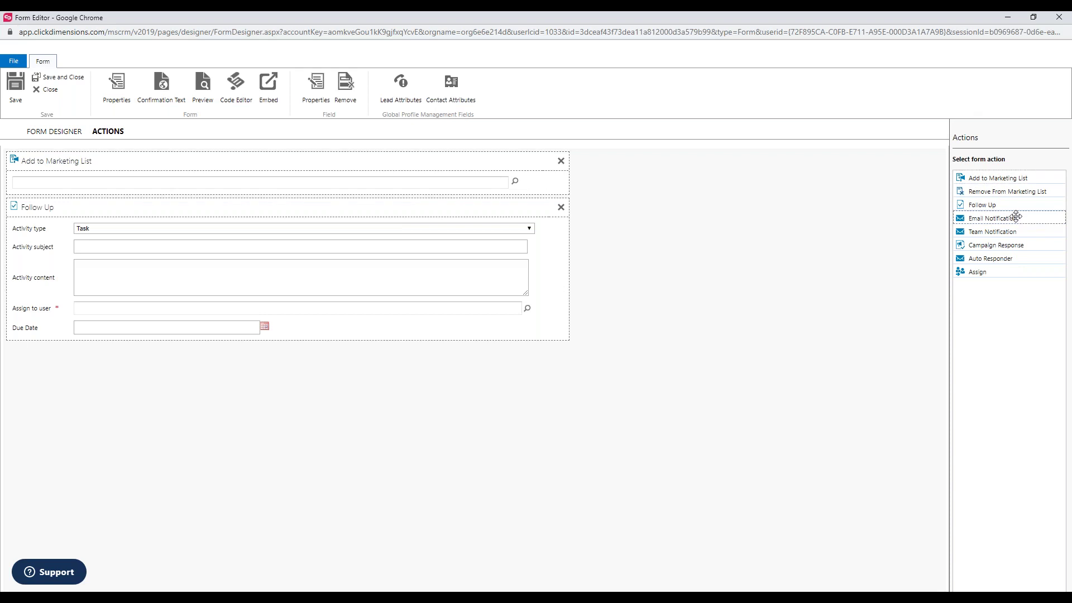
pyautogui.click(561, 207)
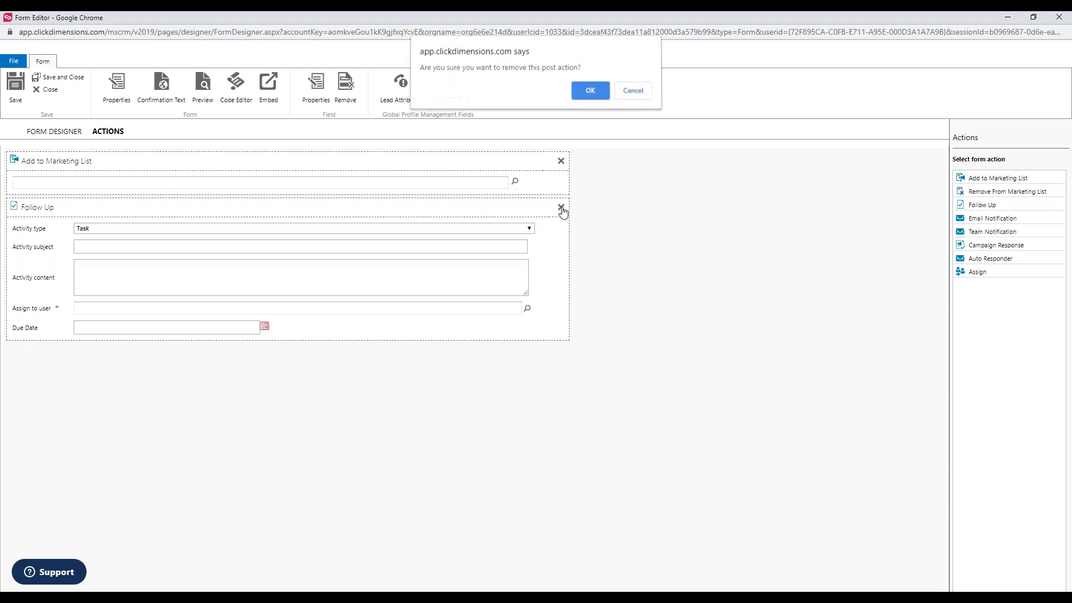
pyautogui.click(591, 94)
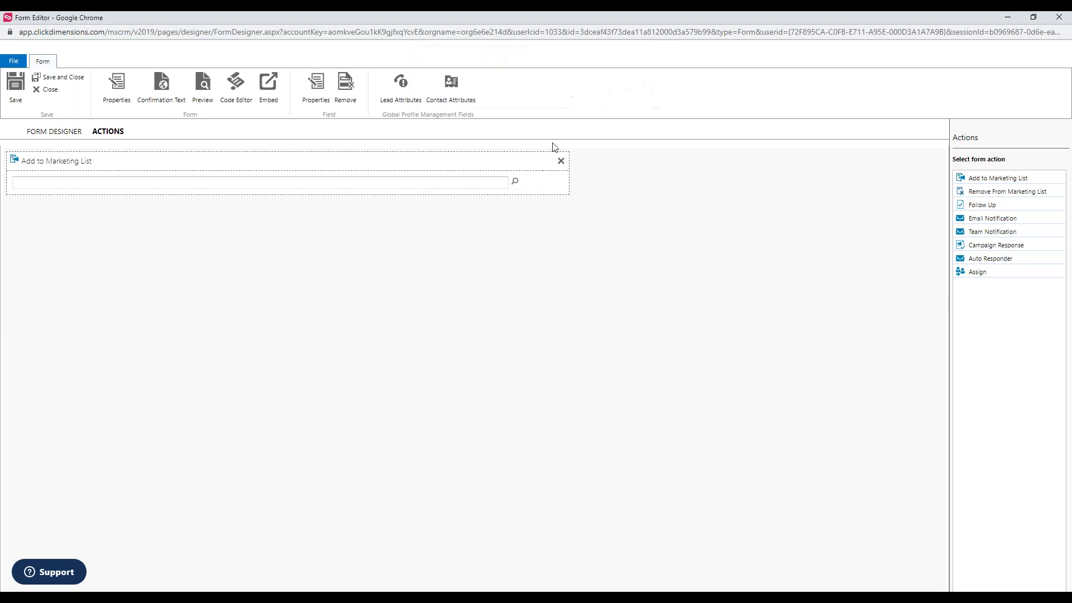
pyautogui.click(561, 161)
pyautogui.click(589, 93)
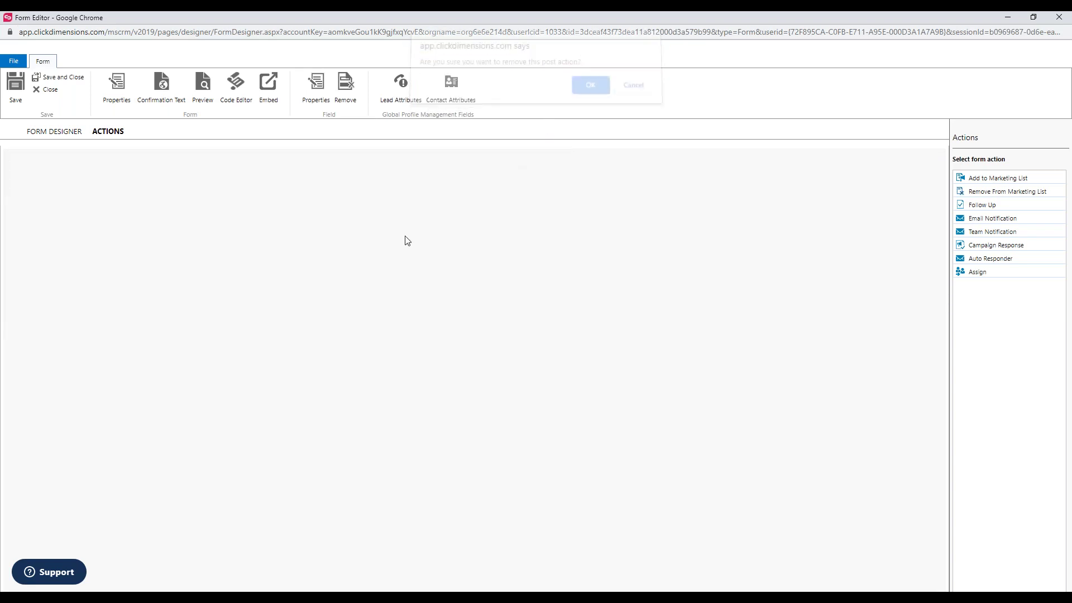
# Look at the form's embed options as widget, iframe and link, and close them without changes
pyautogui.click(273, 91)
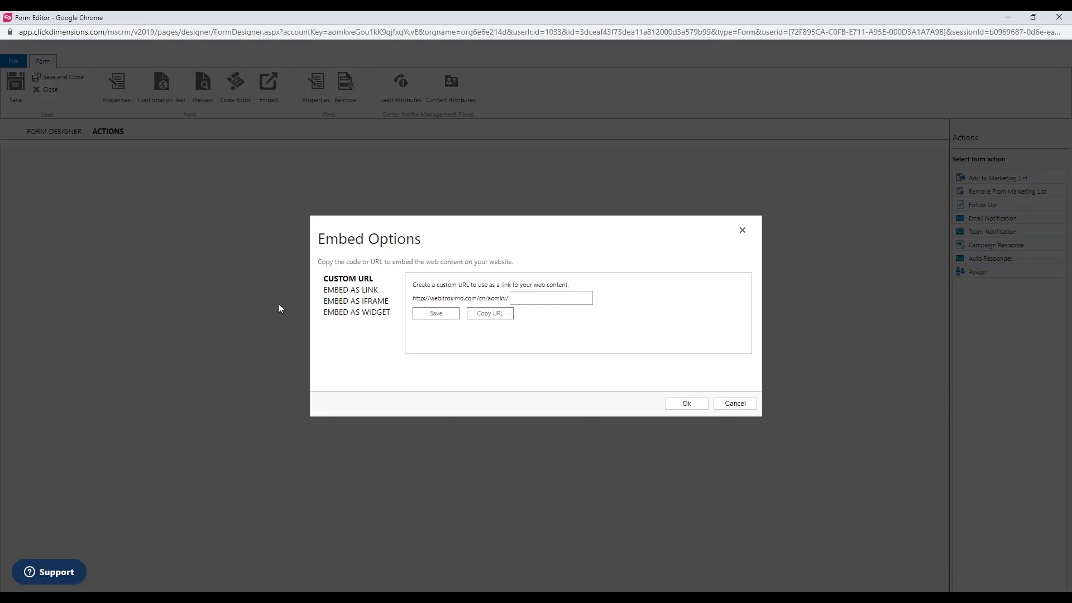
pyautogui.click(340, 312)
pyautogui.click(343, 300)
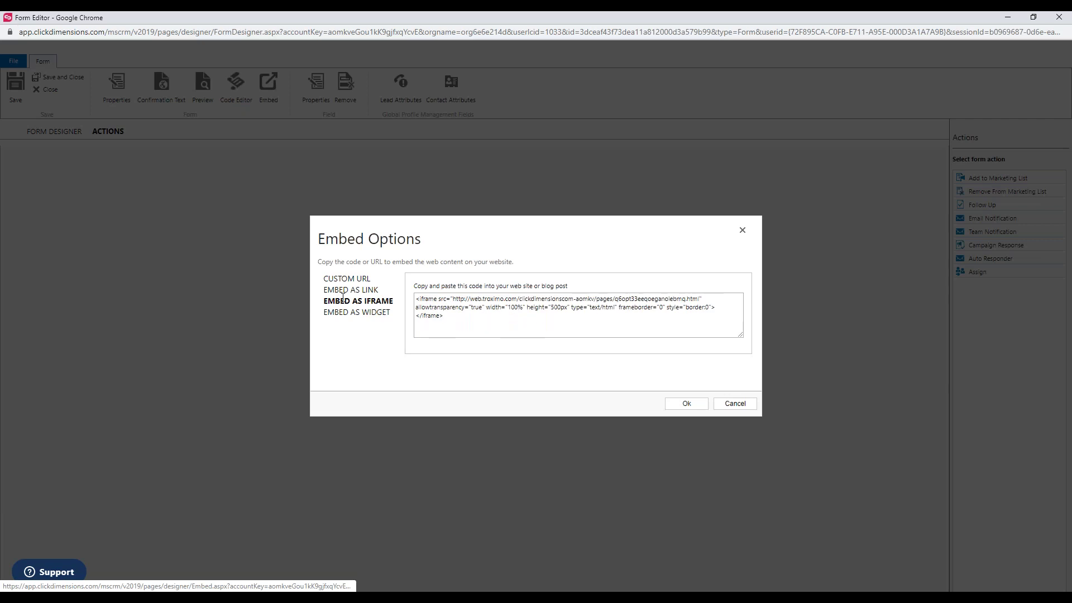
pyautogui.click(343, 290)
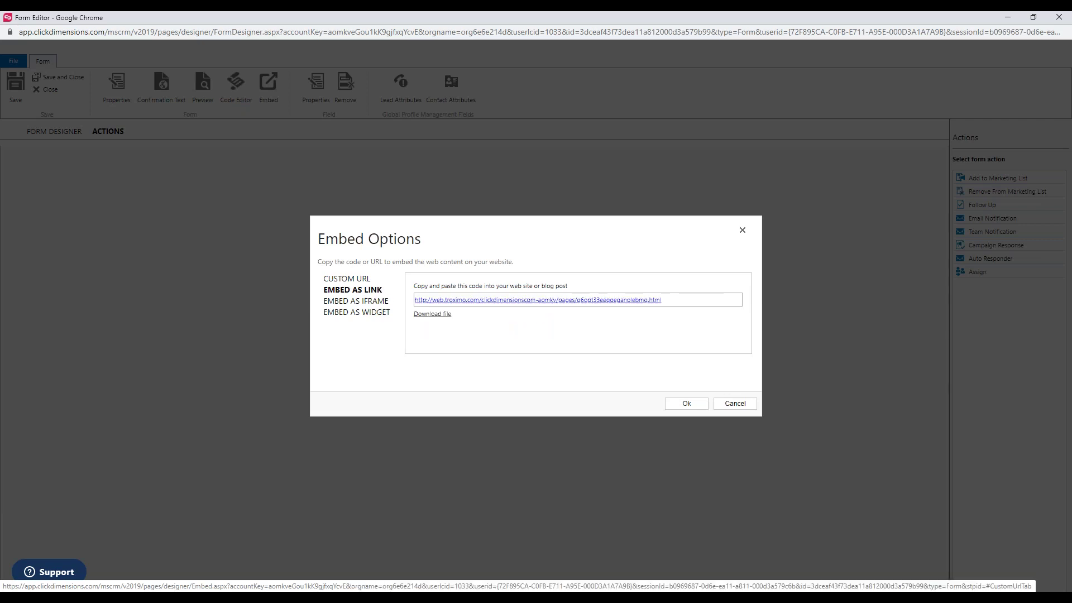
pyautogui.click(742, 230)
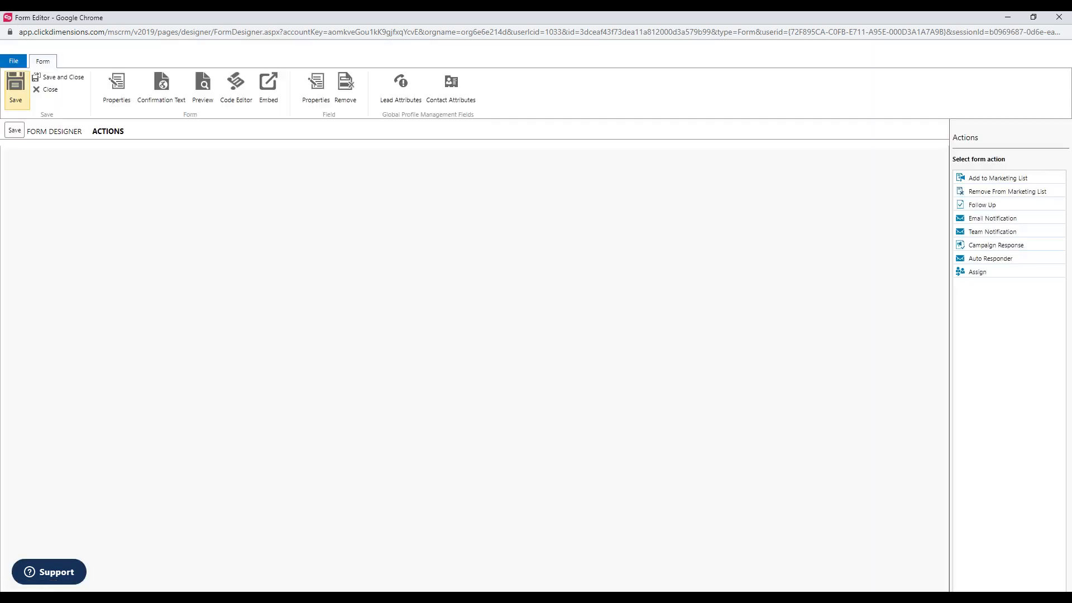
# Preview the web form in its own window, look over its fields, and close the preview
pyautogui.click(215, 92)
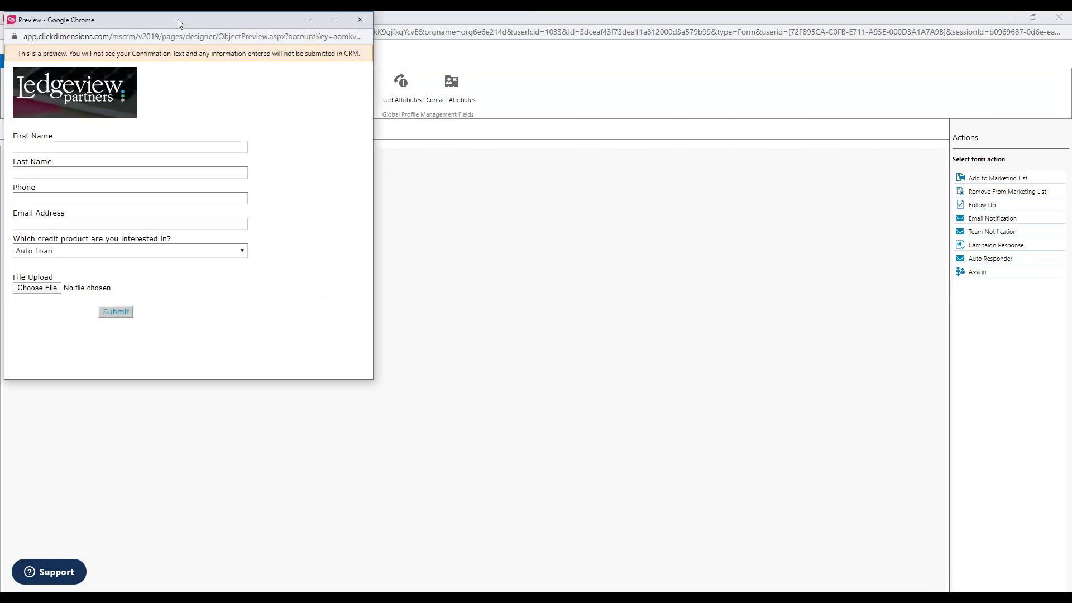
pyautogui.moveTo(179, 19); pyautogui.dragTo(273, 43)
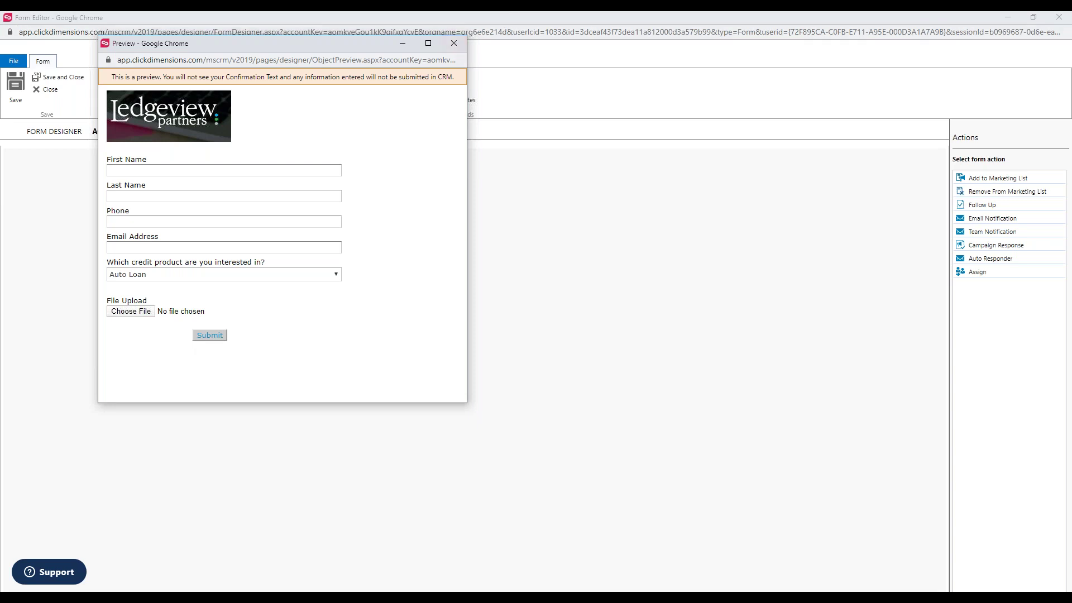
pyautogui.click(456, 48)
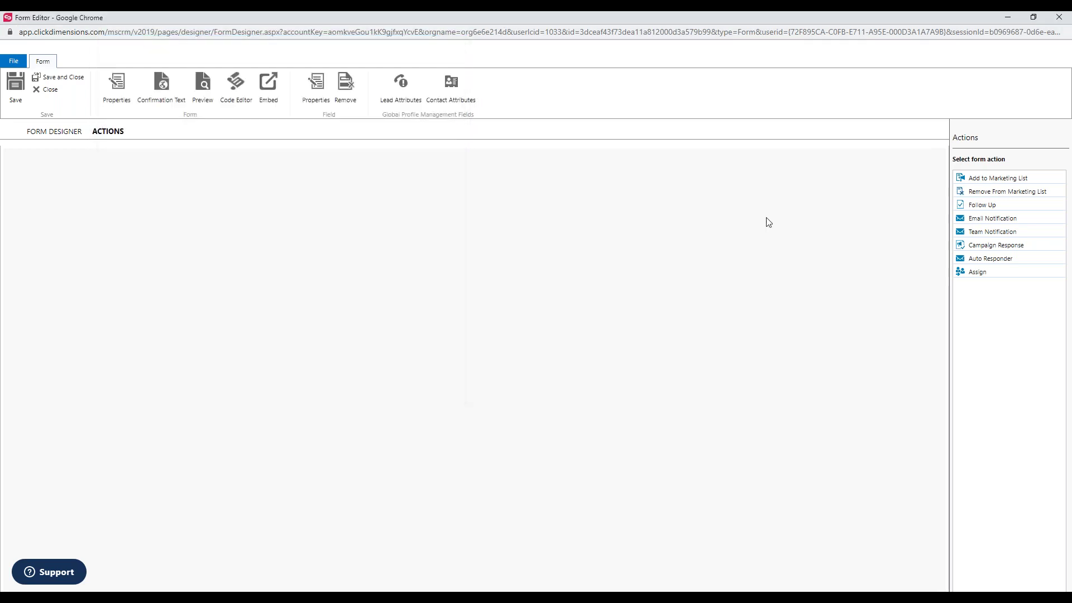
# Close the Form Editor and look at the choices for Create new Visitor as on the web form record, keeping Lead
pyautogui.click(1059, 17)
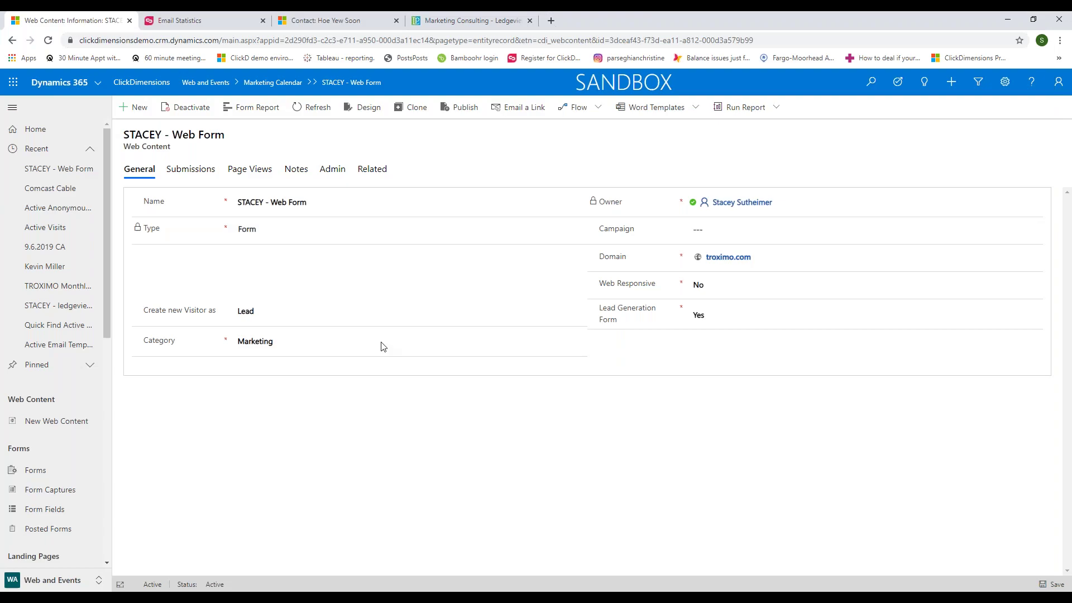
pyautogui.click(258, 318)
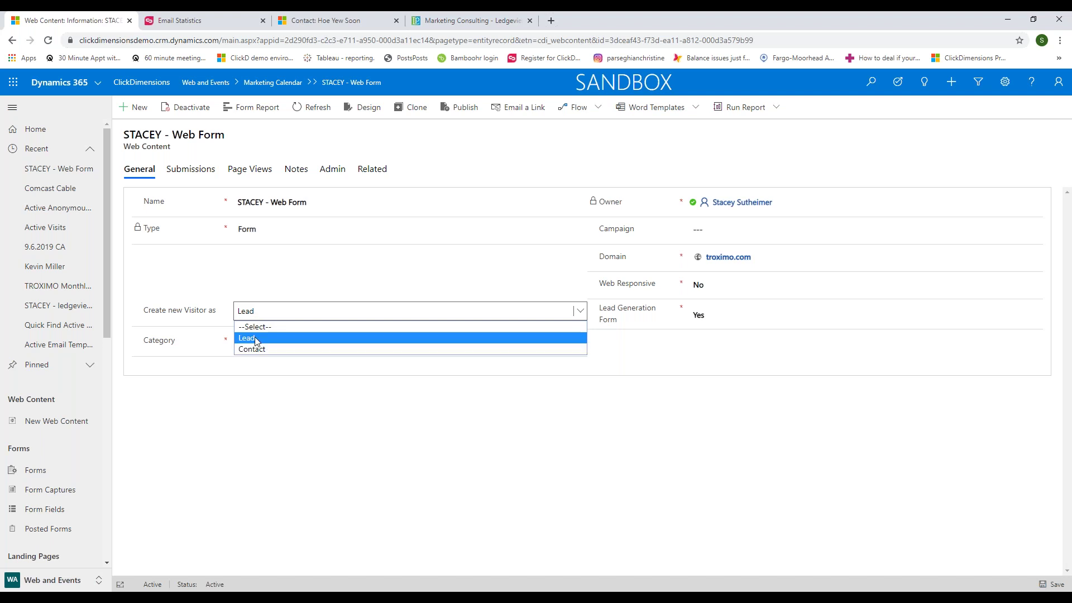
pyautogui.click(255, 337)
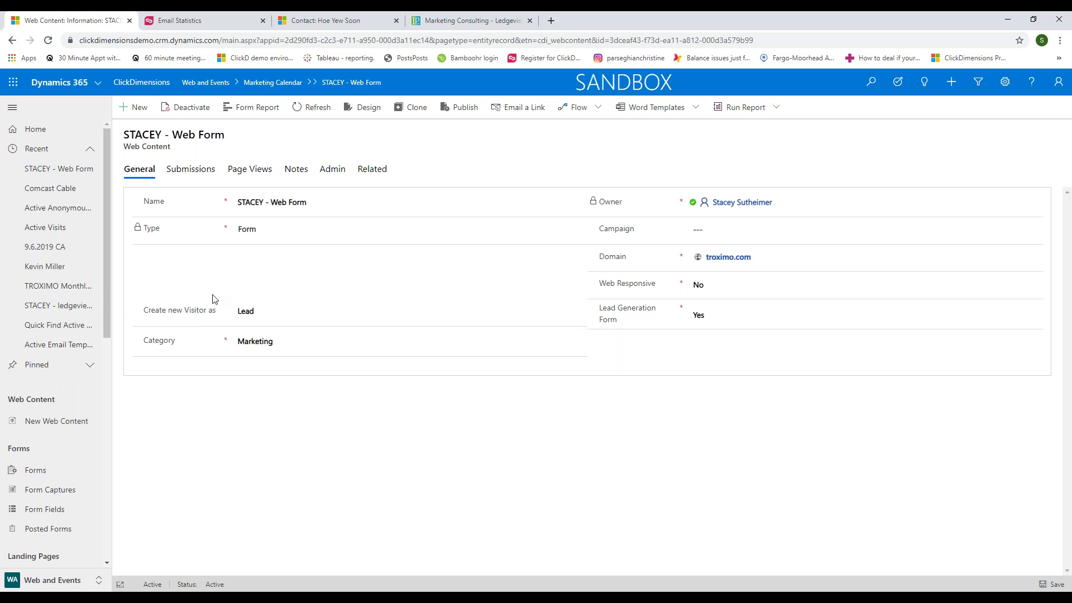
# Open the Marketing Calendar from the Web and Events area
pyautogui.scroll(-4, 16, 559)
pyautogui.scroll(-4, 38, 467)
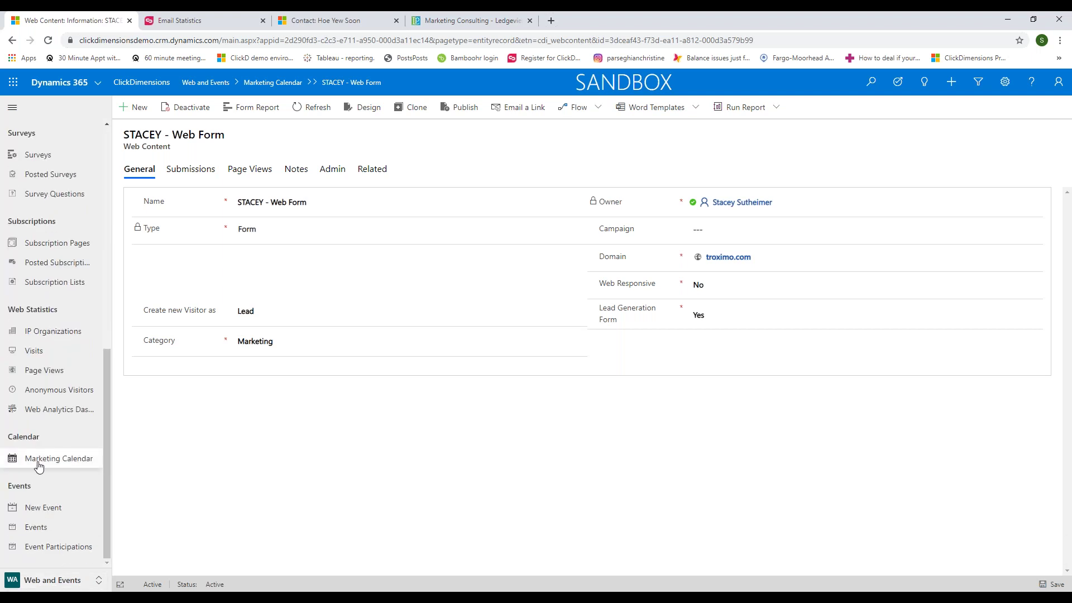
pyautogui.click(38, 466)
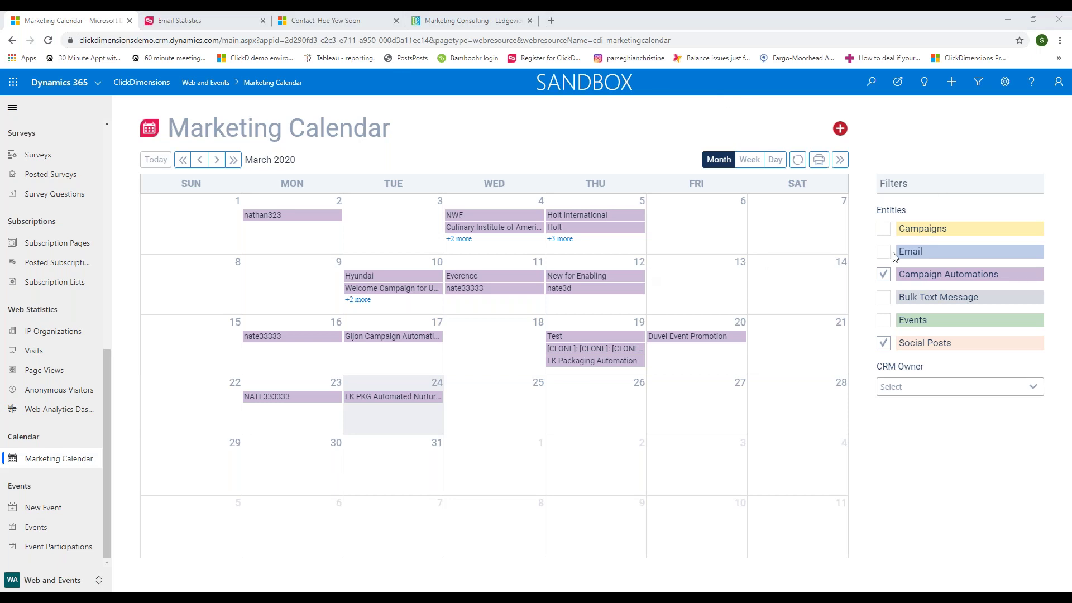
# Show and hide Campaigns on the Marketing Calendar, and include Email entries alongside Campaign Automations and Social Posts
pyautogui.click(922, 229)
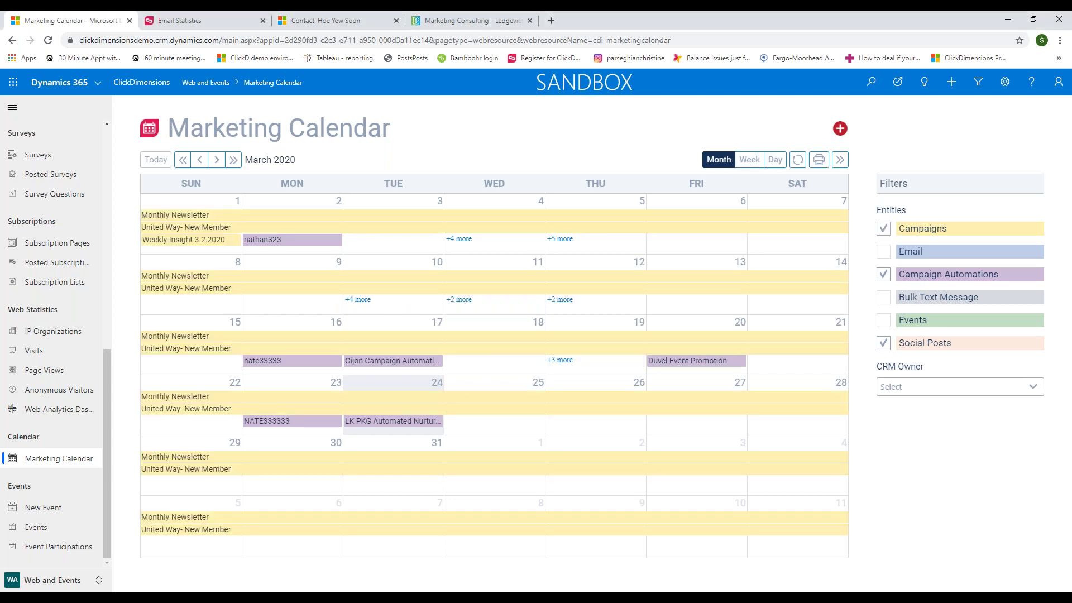
pyautogui.click(884, 230)
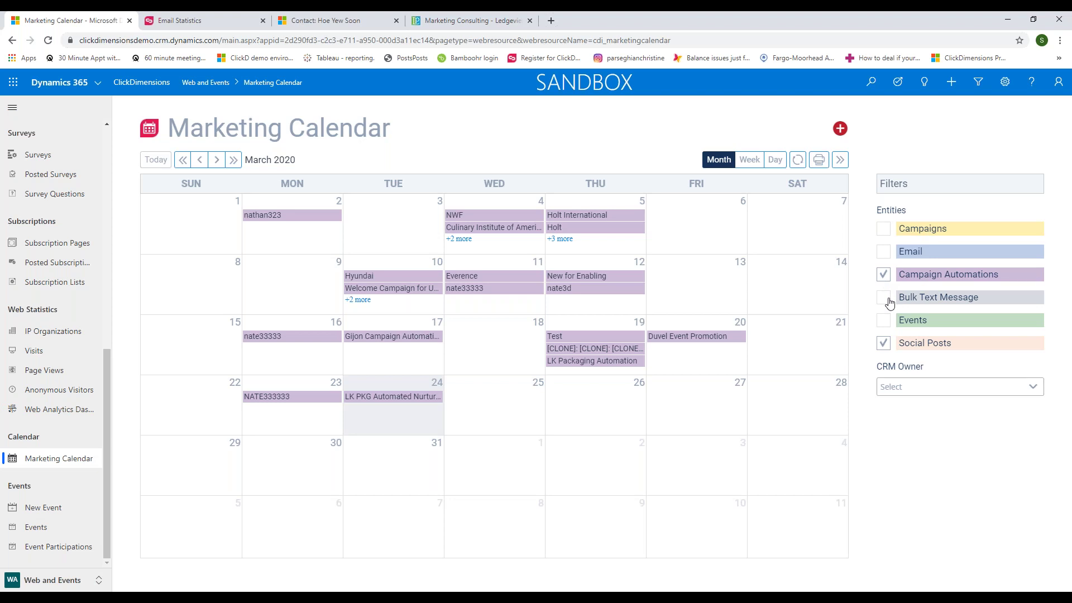
pyautogui.click(881, 344)
pyautogui.click(891, 255)
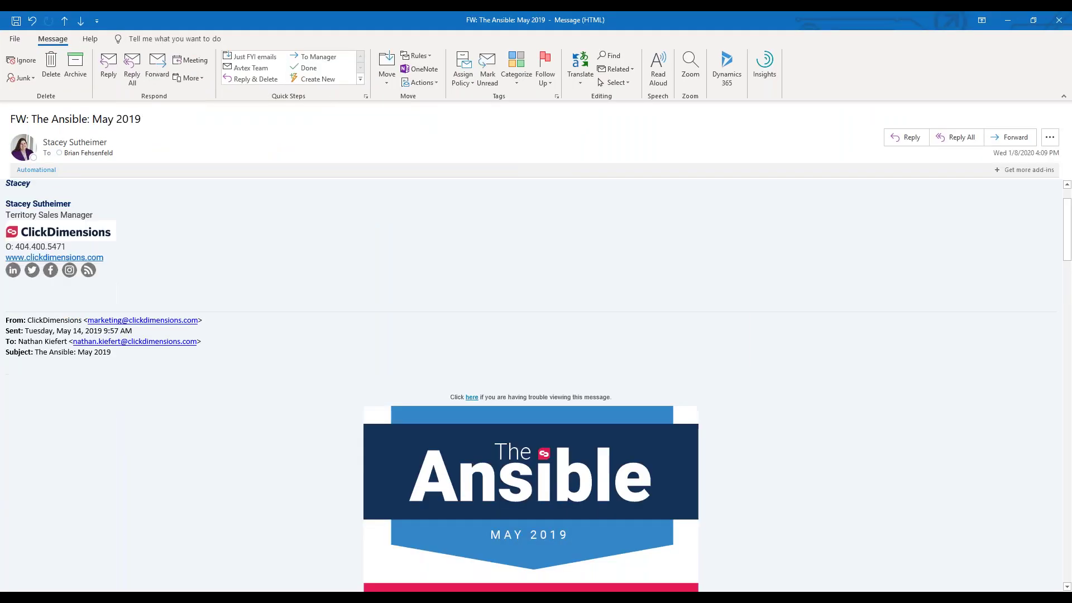
# In the Outlook message "FW: The Ansible: May 2019", look through the newsletter down to its footer
pyautogui.scroll(-5, 578, 218)
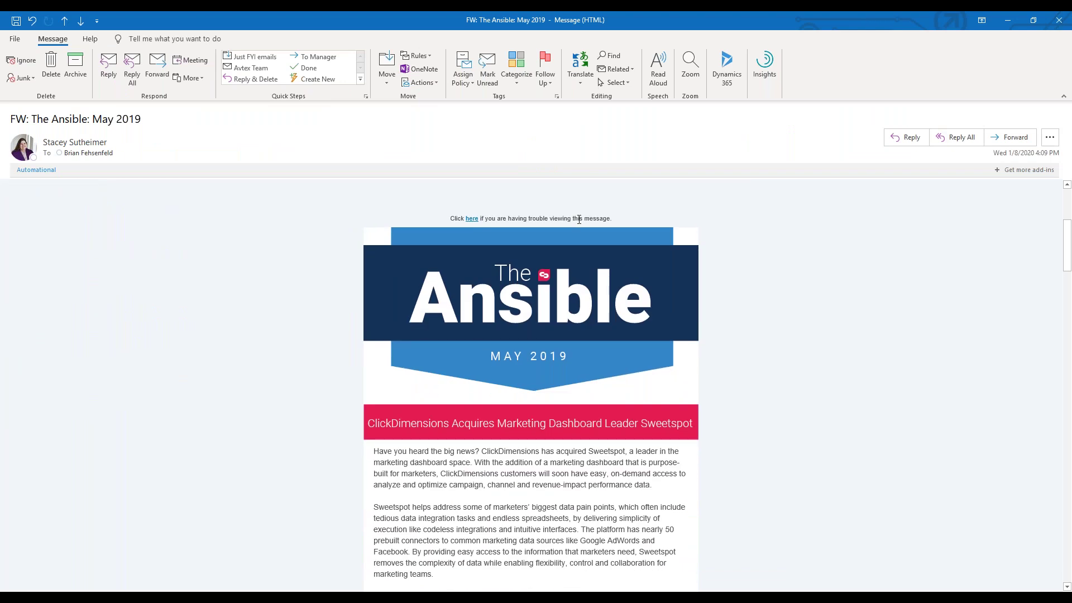
pyautogui.scroll(-1, 579, 219)
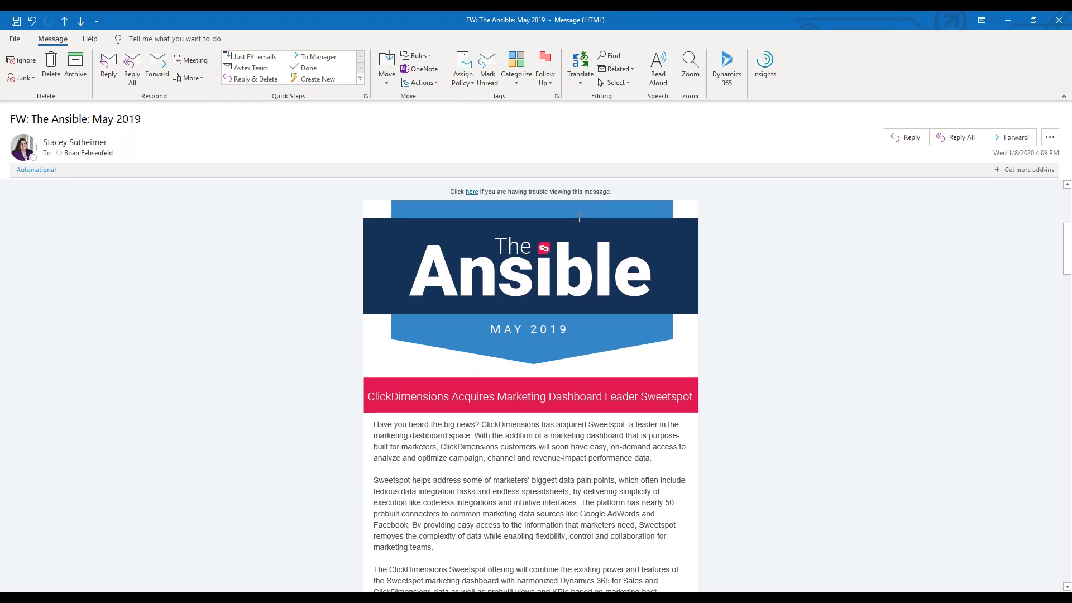
pyautogui.scroll(-20, 579, 219)
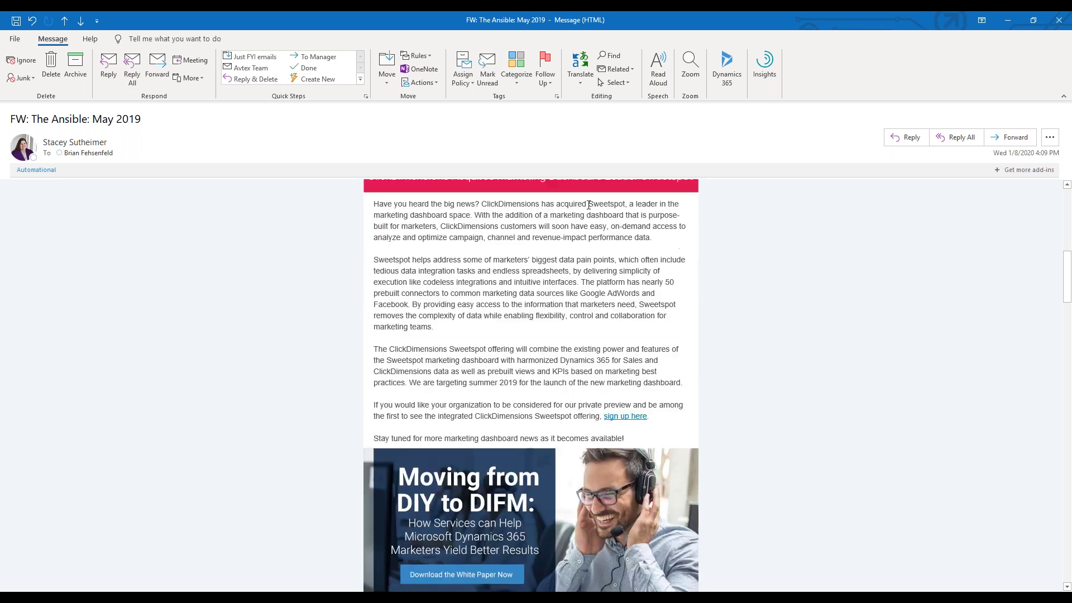
pyautogui.scroll(-20, 1056, 486)
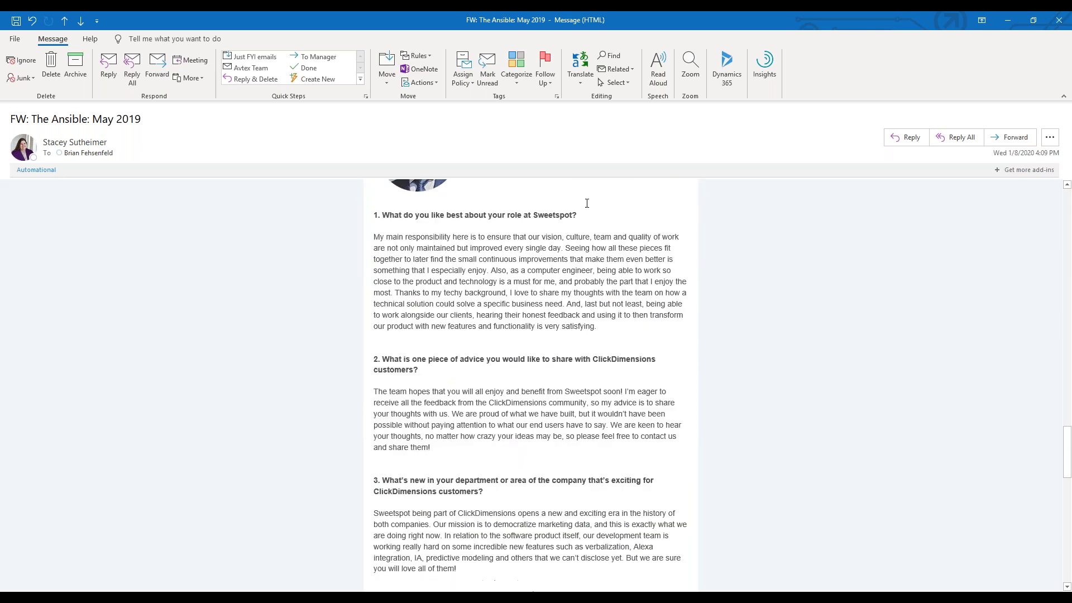
pyautogui.moveTo(1066, 473); pyautogui.dragTo(1067, 569)
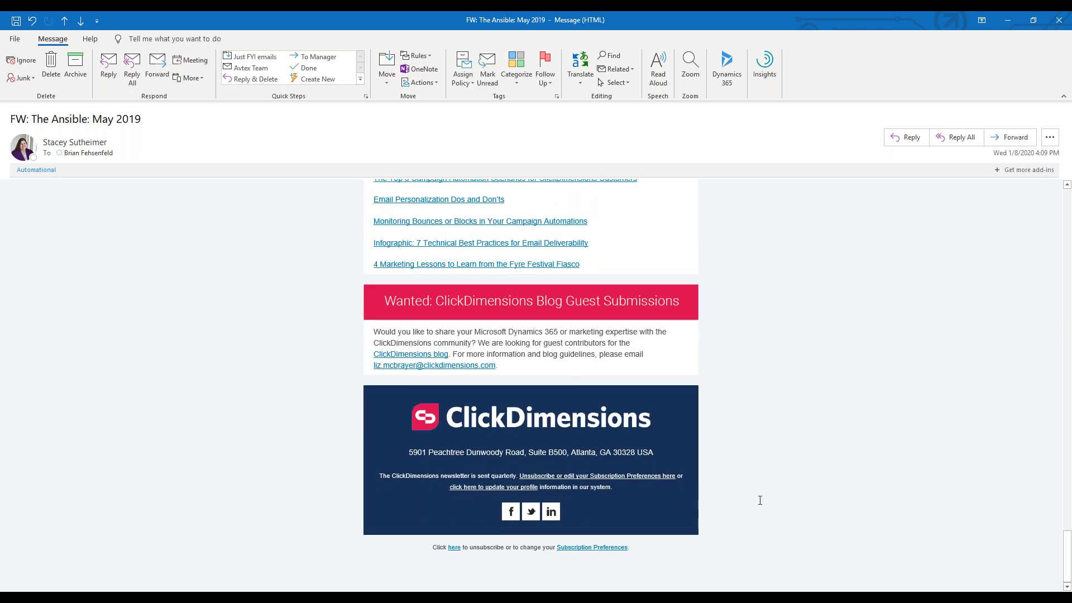
# Open the subscription preferences page from the newsletter footer, examine its subscription options, and close it and the email to return to Dynamics 365
pyautogui.click(596, 478)
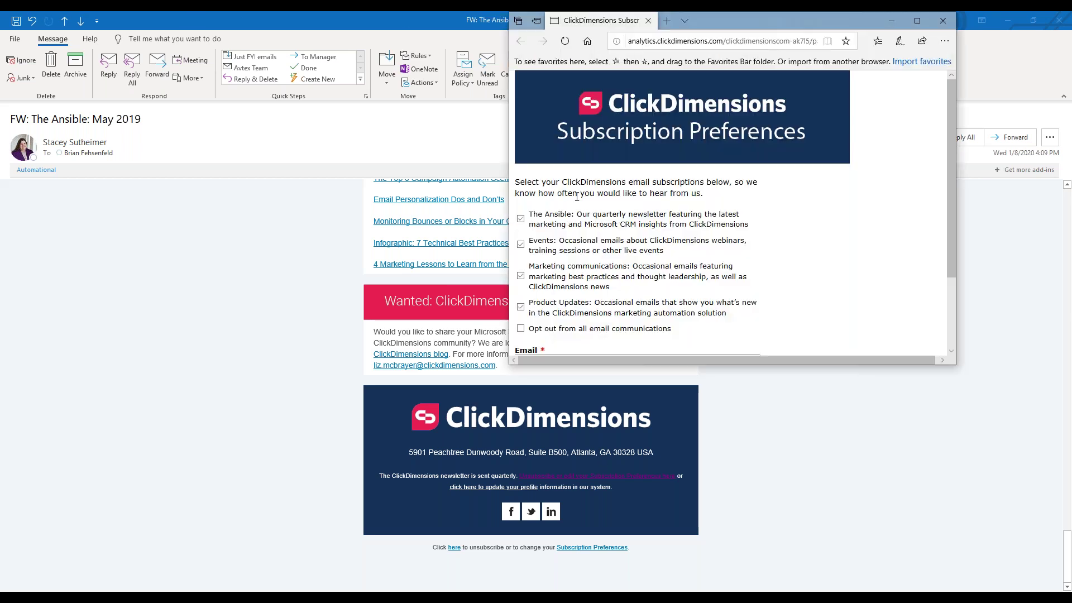
pyautogui.click(917, 20)
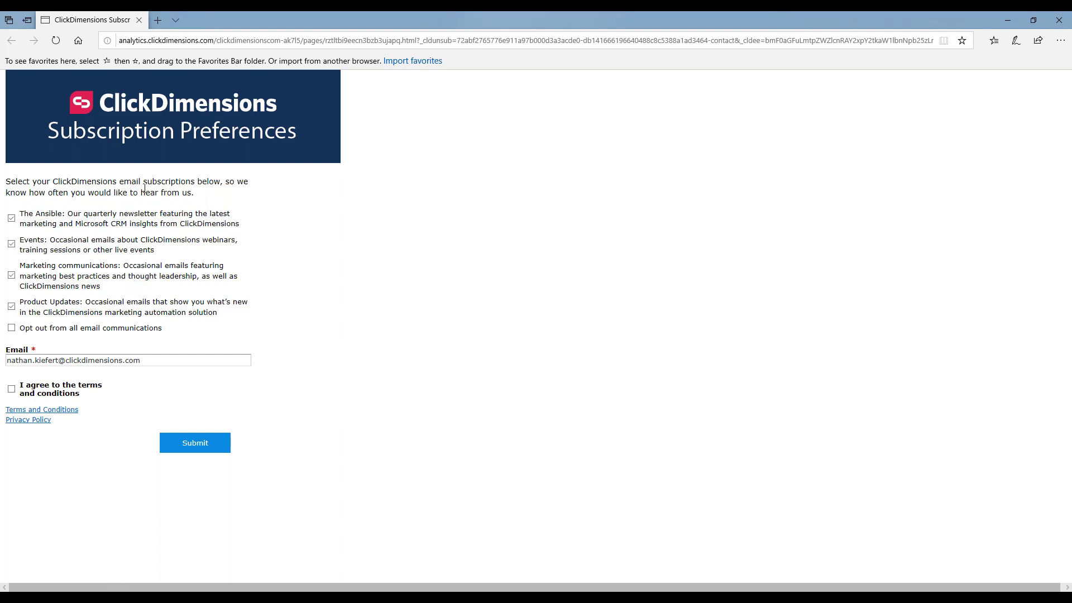
pyautogui.moveTo(34, 214); pyautogui.dragTo(68, 224)
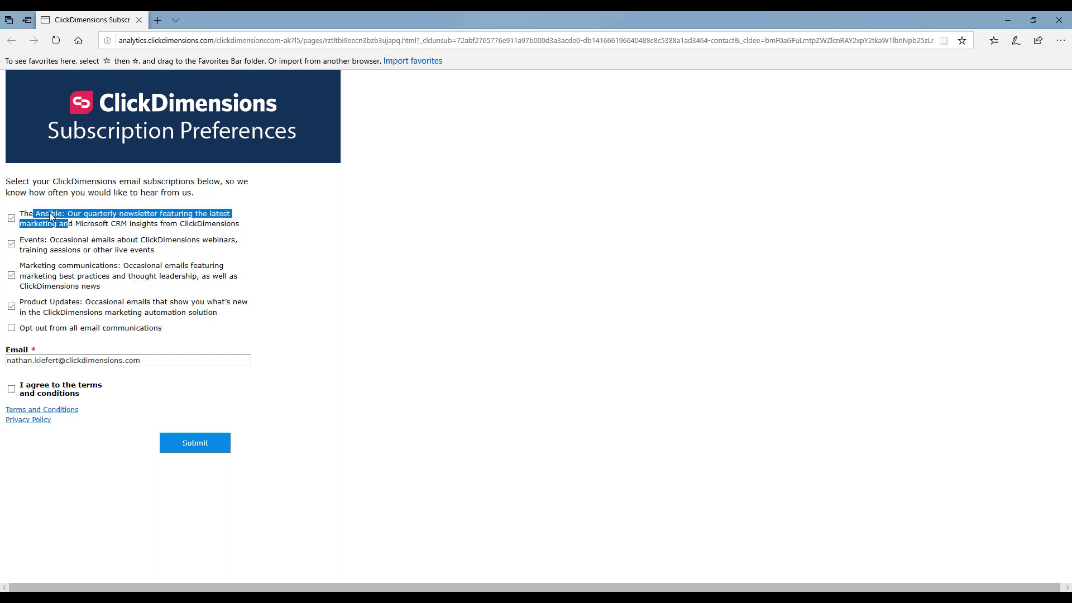
pyautogui.click(51, 217)
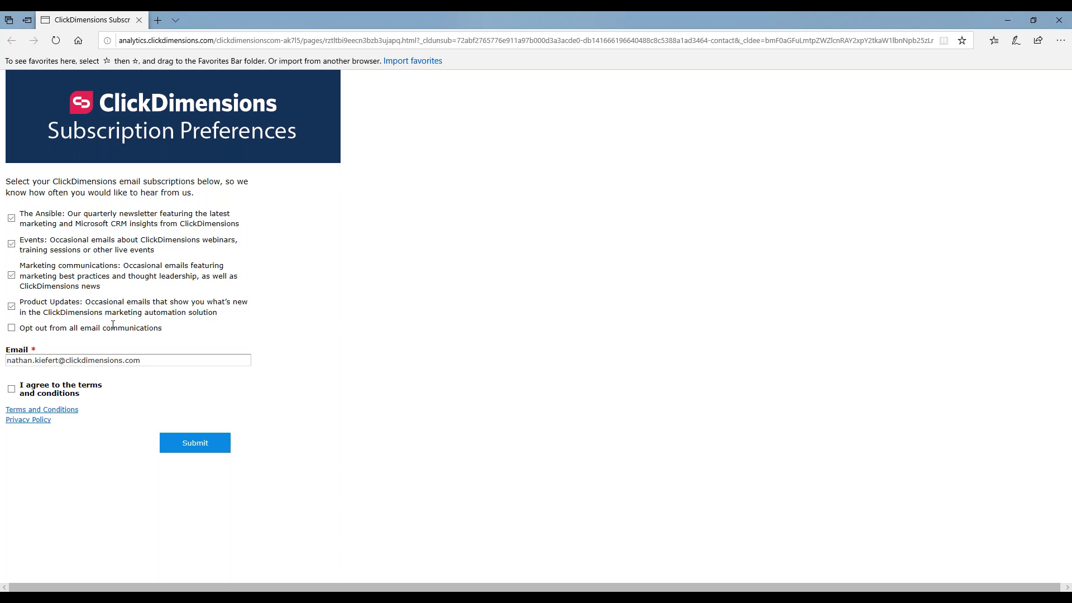
pyautogui.click(1061, 21)
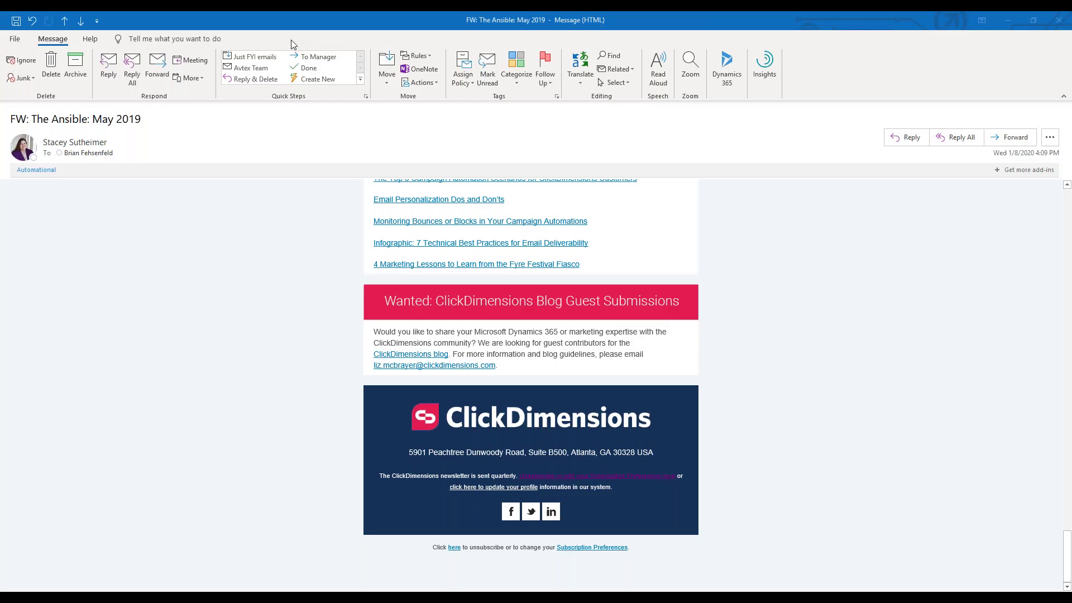
pyautogui.click(1069, 18)
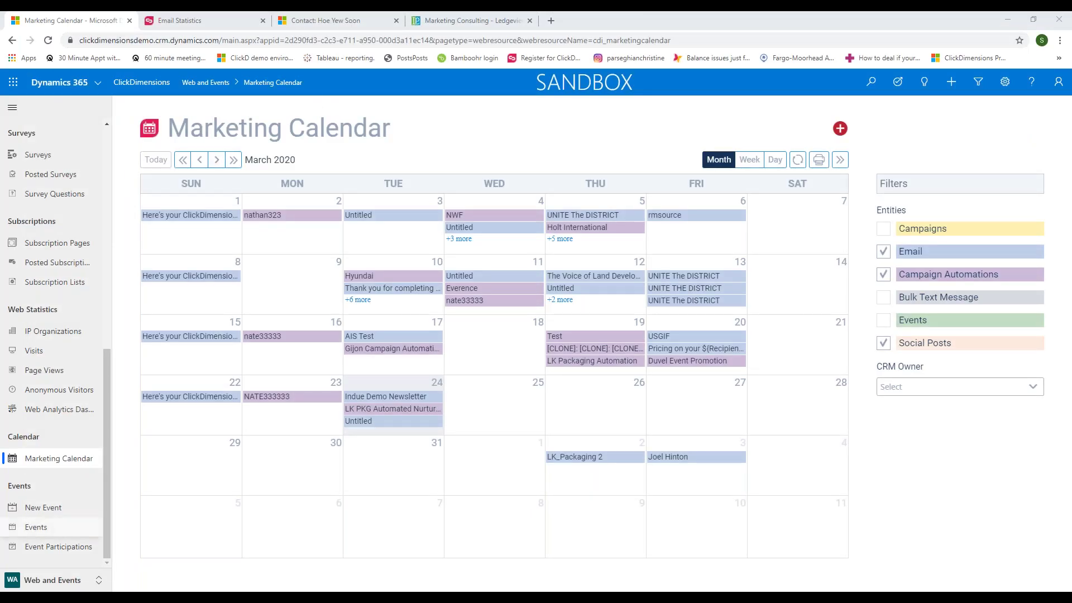
# Switch to the open contact record, go to the Sales dashboards, and display the ClickDimensions Email Analytics dashboard
pyautogui.click(361, 23)
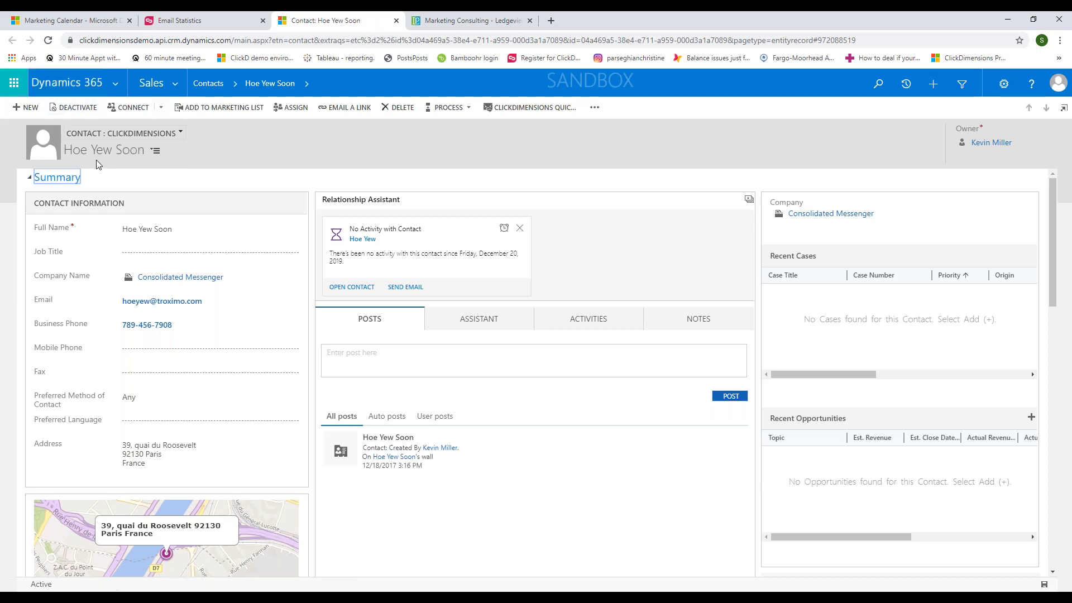
pyautogui.click(55, 82)
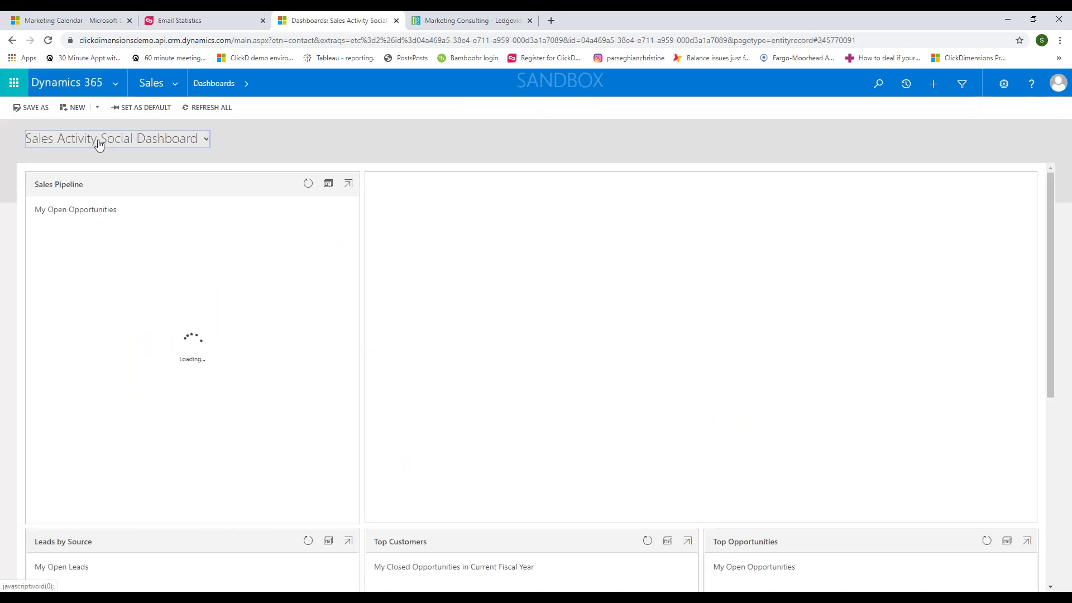
pyautogui.click(97, 145)
pyautogui.click(97, 184)
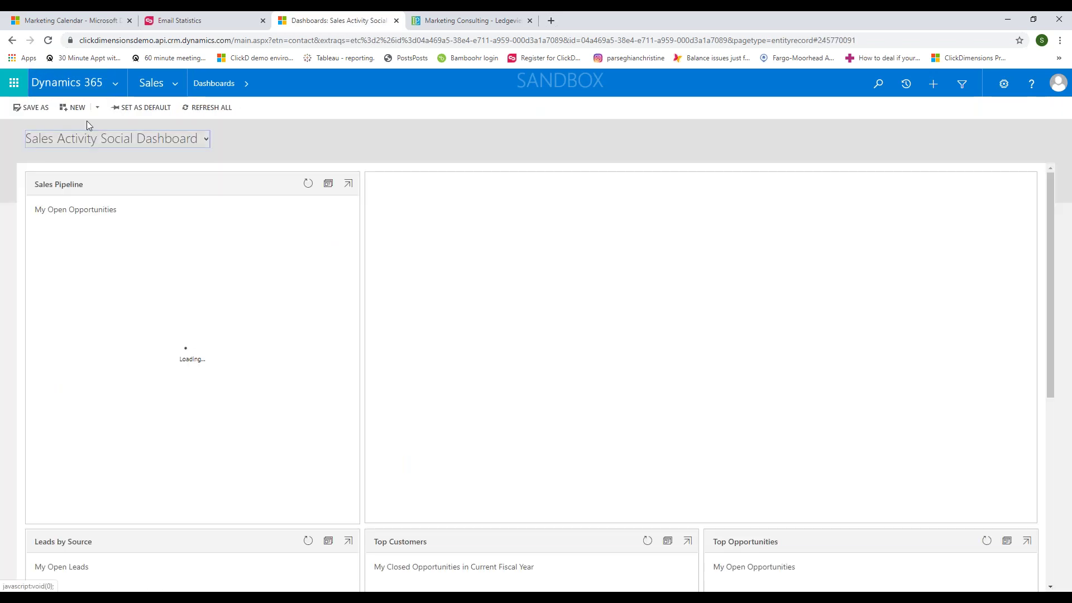
pyautogui.click(90, 143)
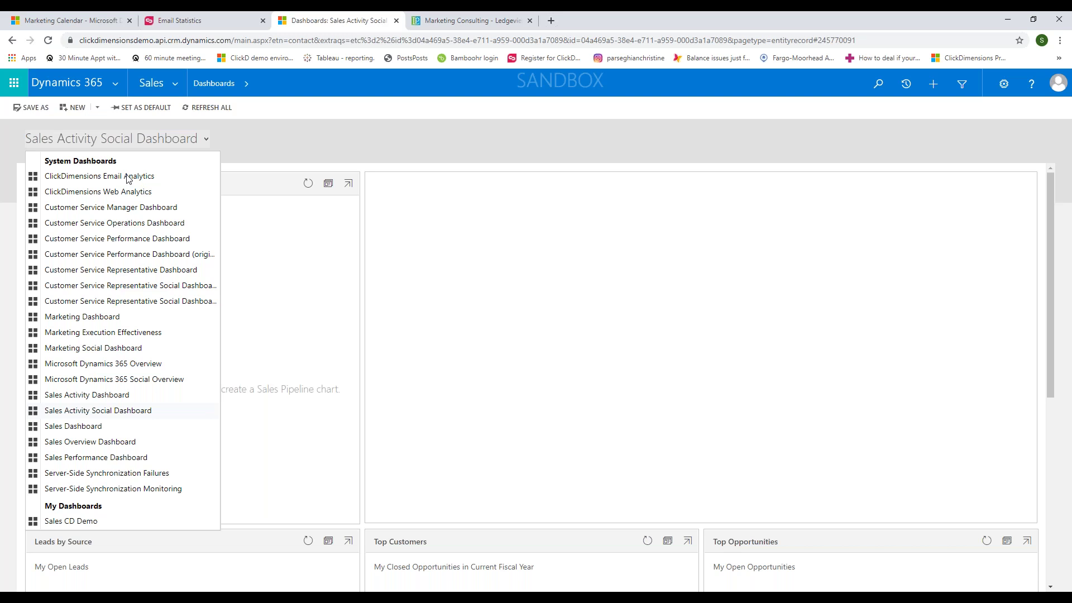
pyautogui.click(145, 176)
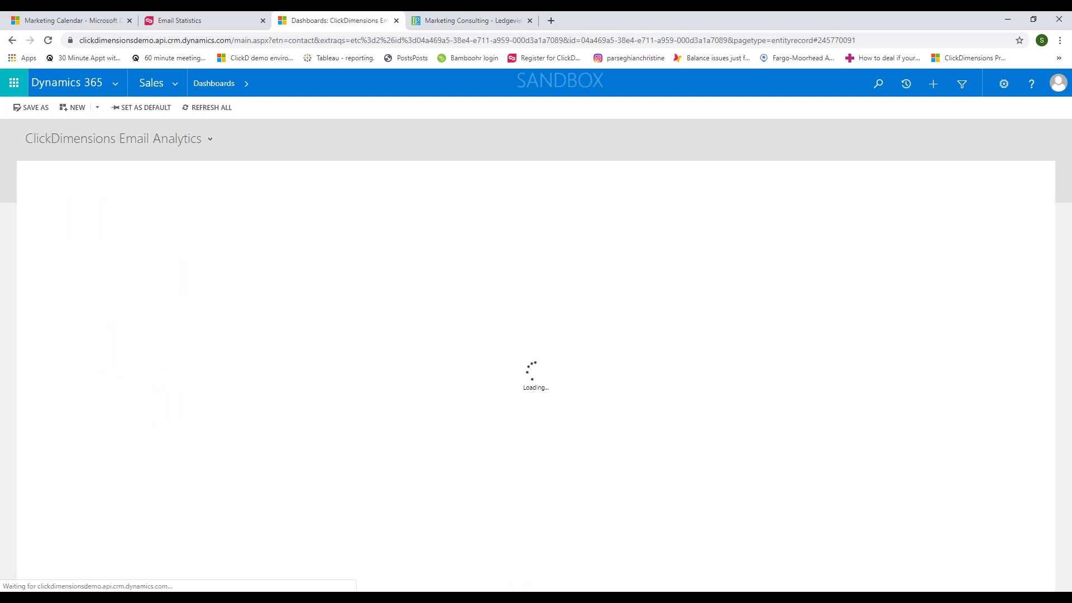